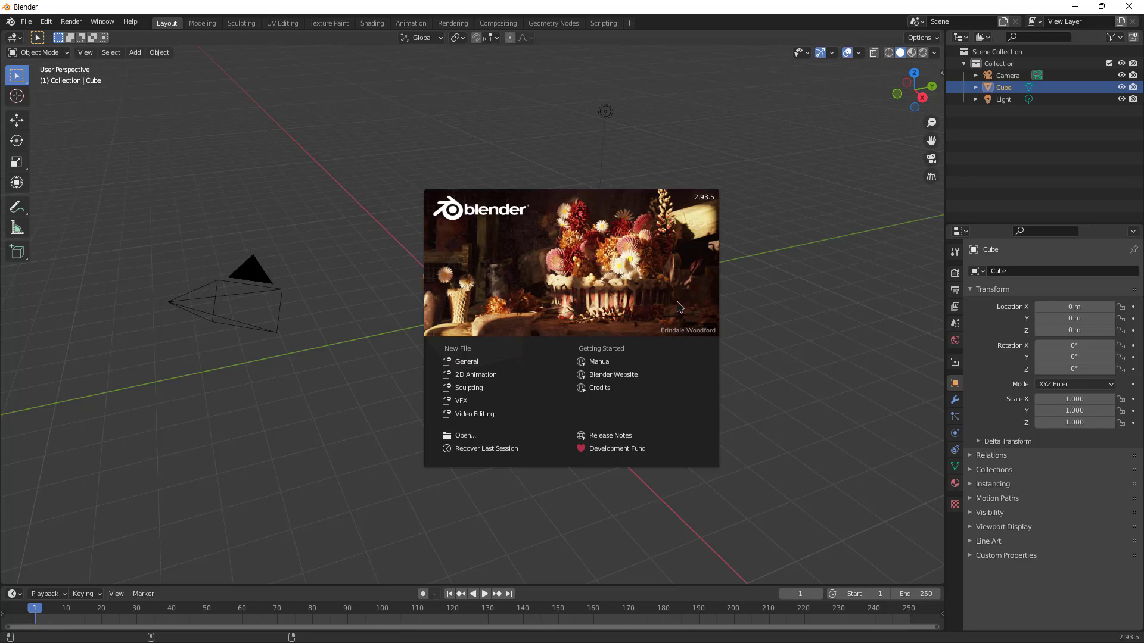
# Dismiss the welcome screen and delete the default cube from the scene
pyautogui.click(381, 298)
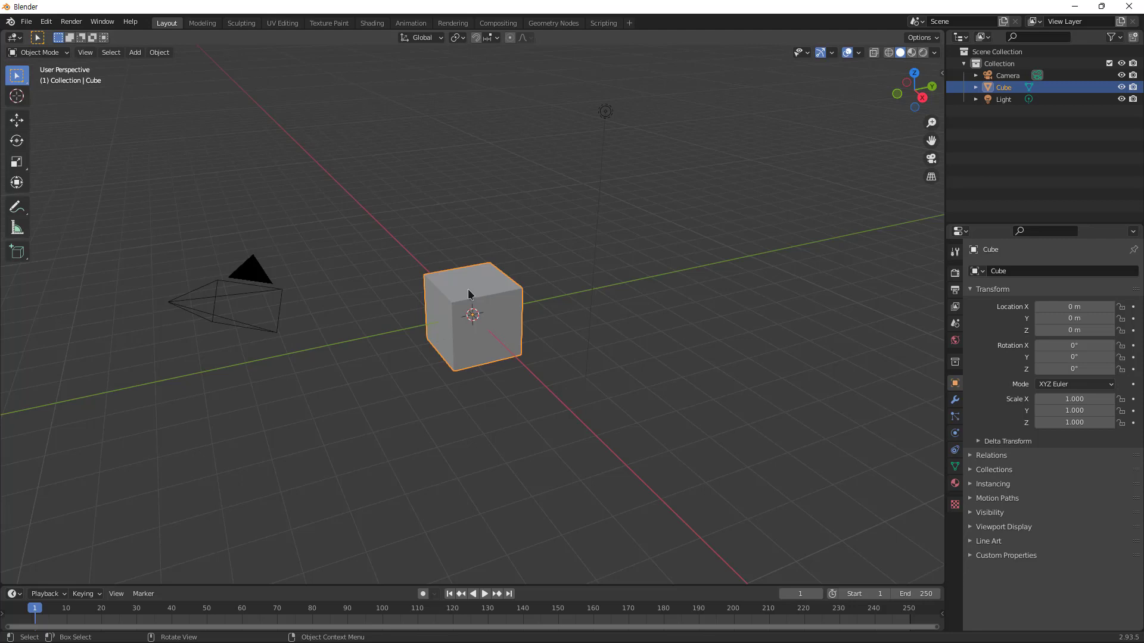
pyautogui.press('Delete')
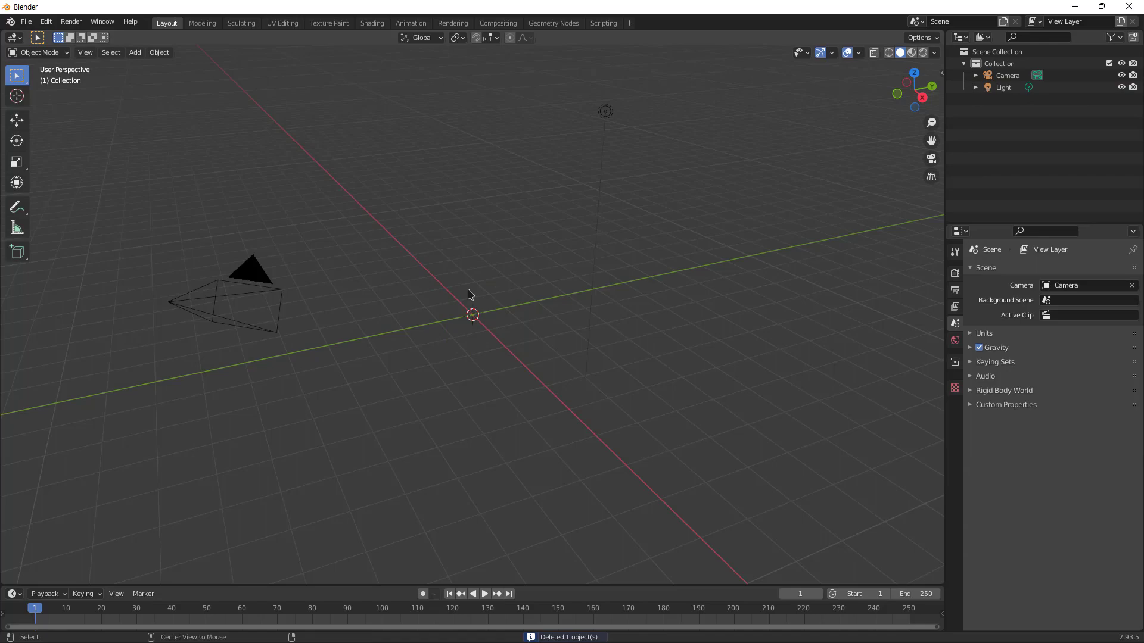
pyautogui.hotkey('alt', 'Tab')
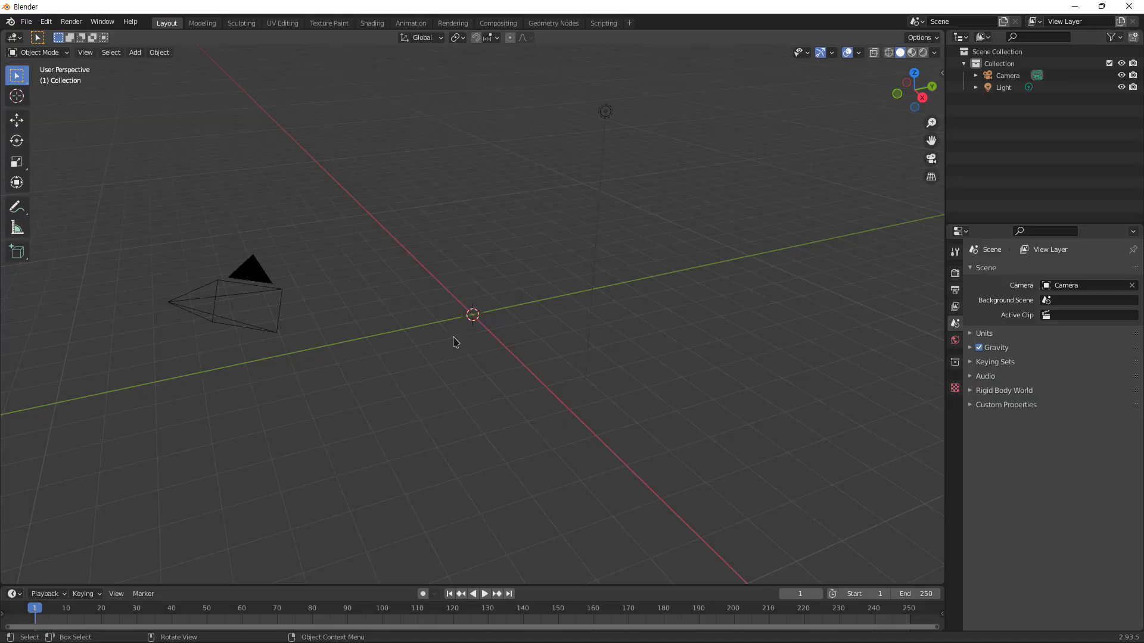
# Add a mesh cylinder at the world origin
pyautogui.moveTo(454, 340); pyautogui.dragTo(480, 376, button='middle')
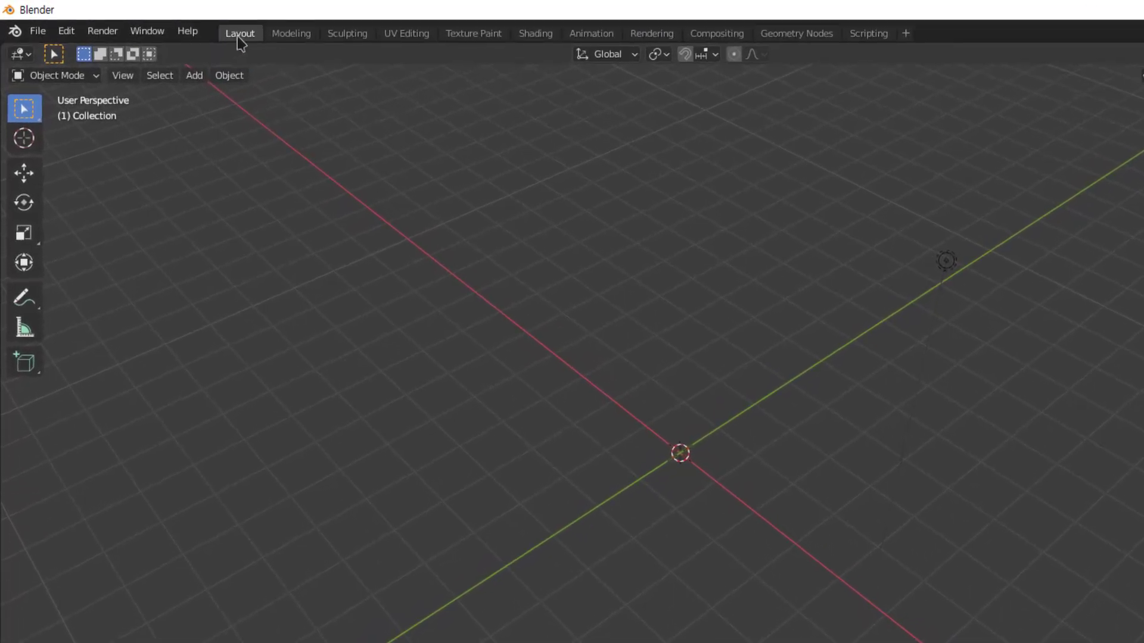
pyautogui.click(203, 80)
pyautogui.moveTo(205, 94)
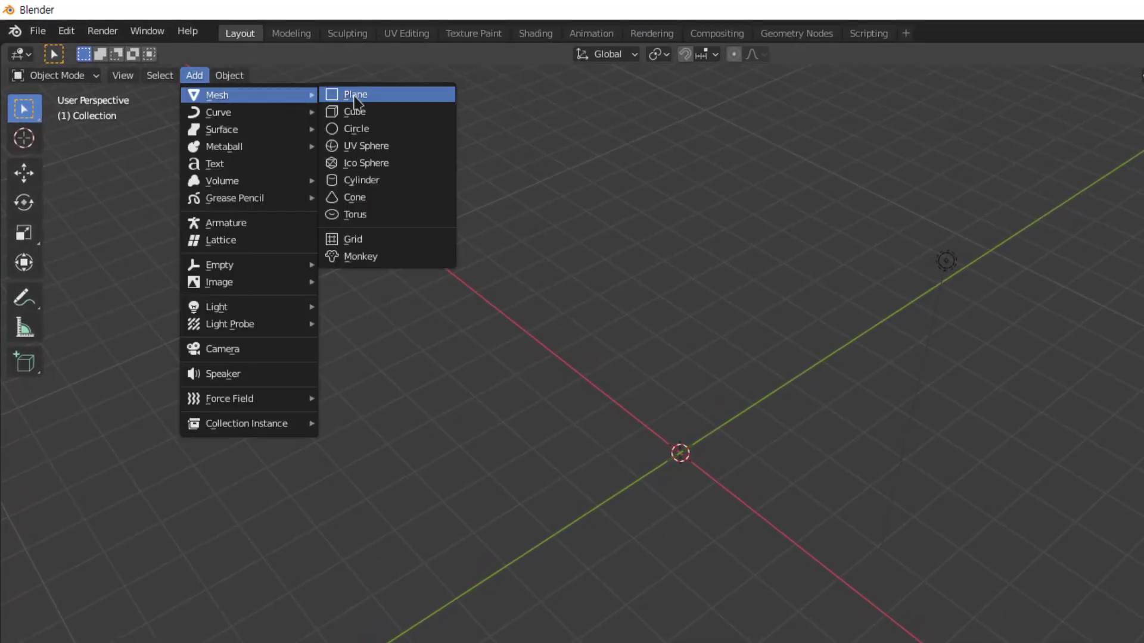
pyautogui.click(413, 183)
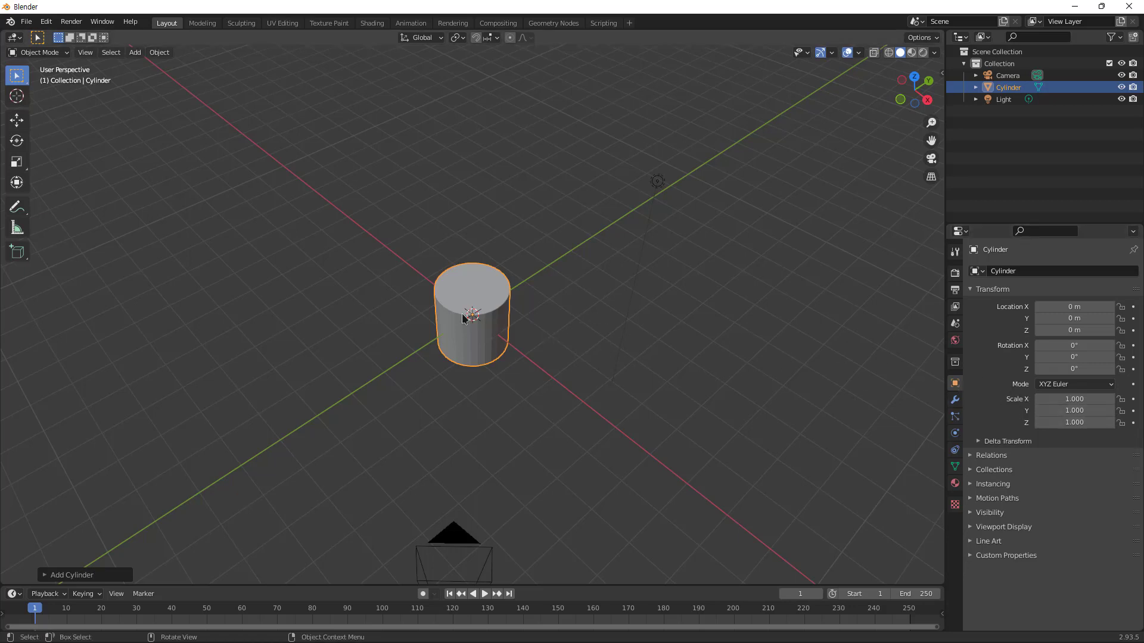
# Flatten the cylinder by setting its Z scale to 0.5
pyautogui.scroll(3, 462, 318)
pyautogui.scroll(1, 462, 317)
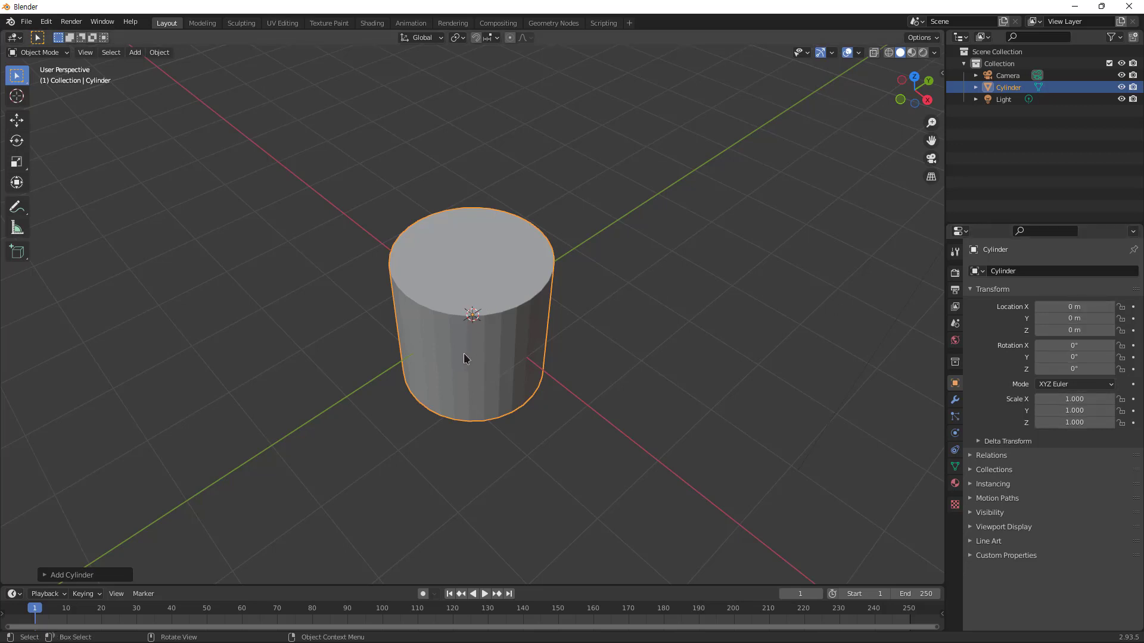
pyautogui.moveTo(511, 444)
pyautogui.mouseDown(button='middle')
pyautogui.moveTo(557, 403)
pyautogui.moveTo(524, 429)
pyautogui.mouseUp(button='middle')
pyautogui.click(1074, 422)
pyautogui.write('1.0')
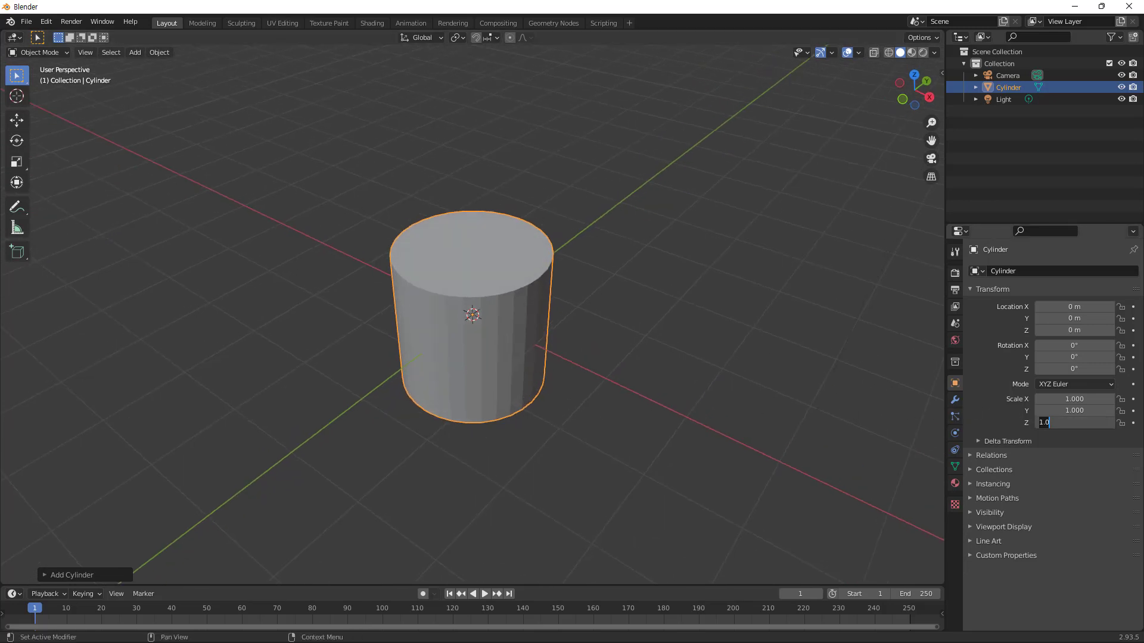
pyautogui.write('0.5')
pyautogui.press('Return')
# Set the cylinder's Z scale to 0.2 to make a thin disc
pyautogui.click(1081, 423)
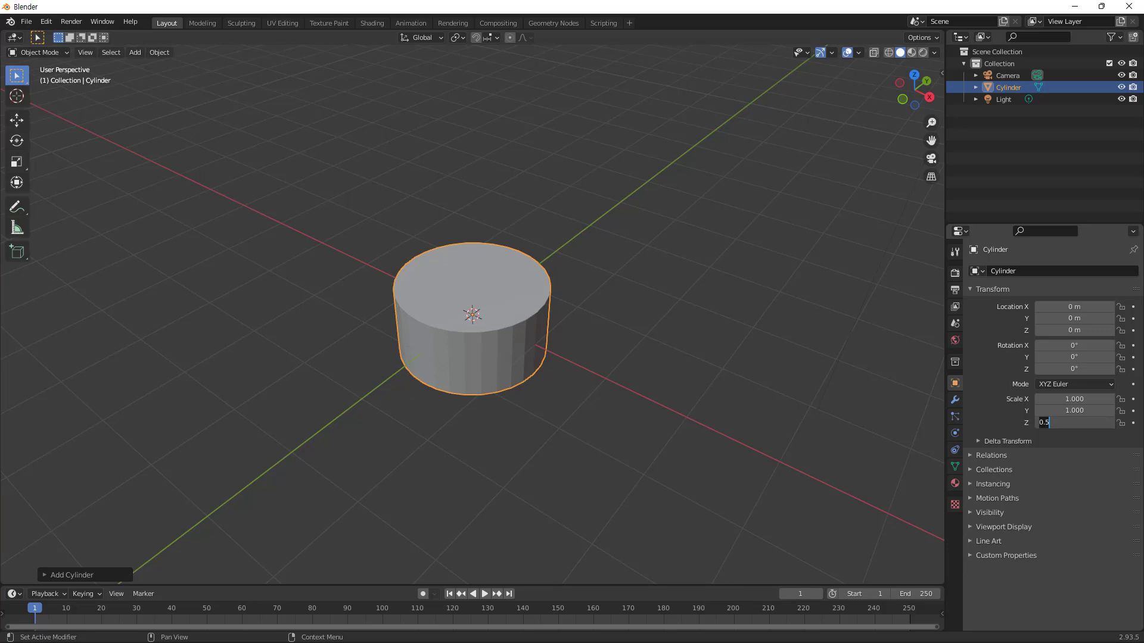
pyautogui.press('BackSpace')
pyautogui.write('.2')
pyautogui.press('Return')
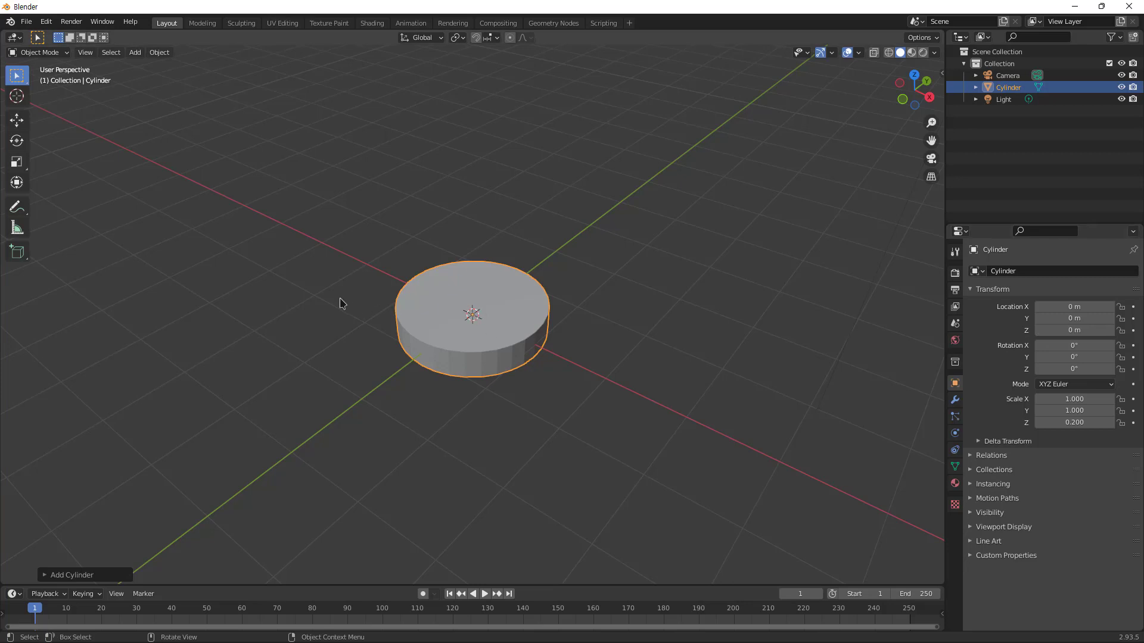
# Add a mesh cube at the world origin, over the flattened cylinder
pyautogui.moveTo(340, 302); pyautogui.dragTo(369, 360, button='middle')
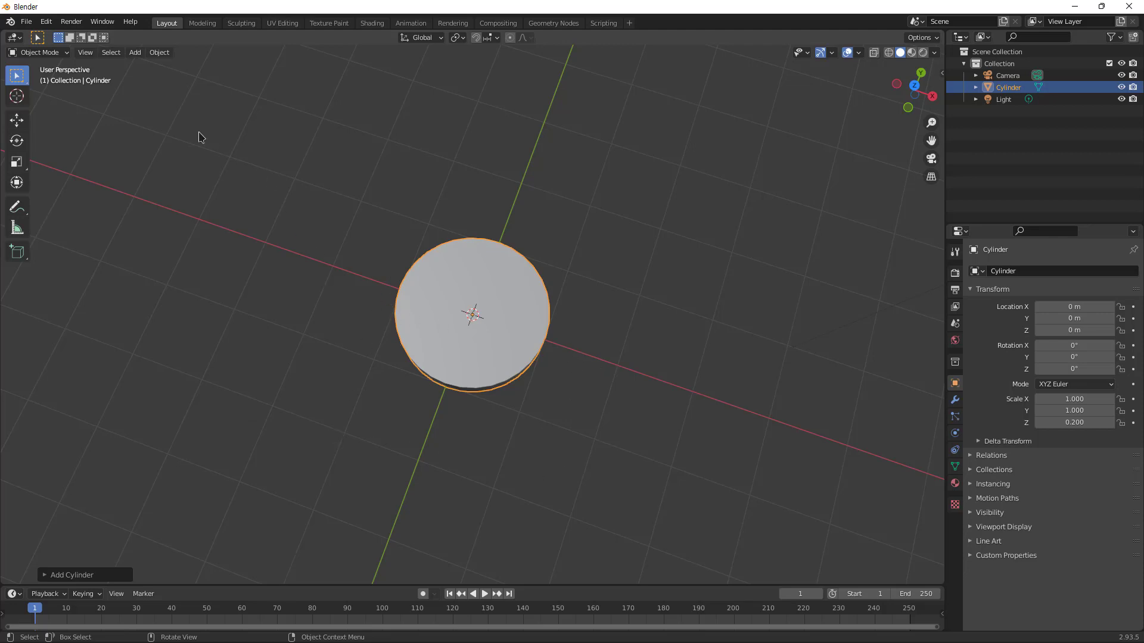
pyautogui.click(141, 54)
pyautogui.moveTo(152, 67)
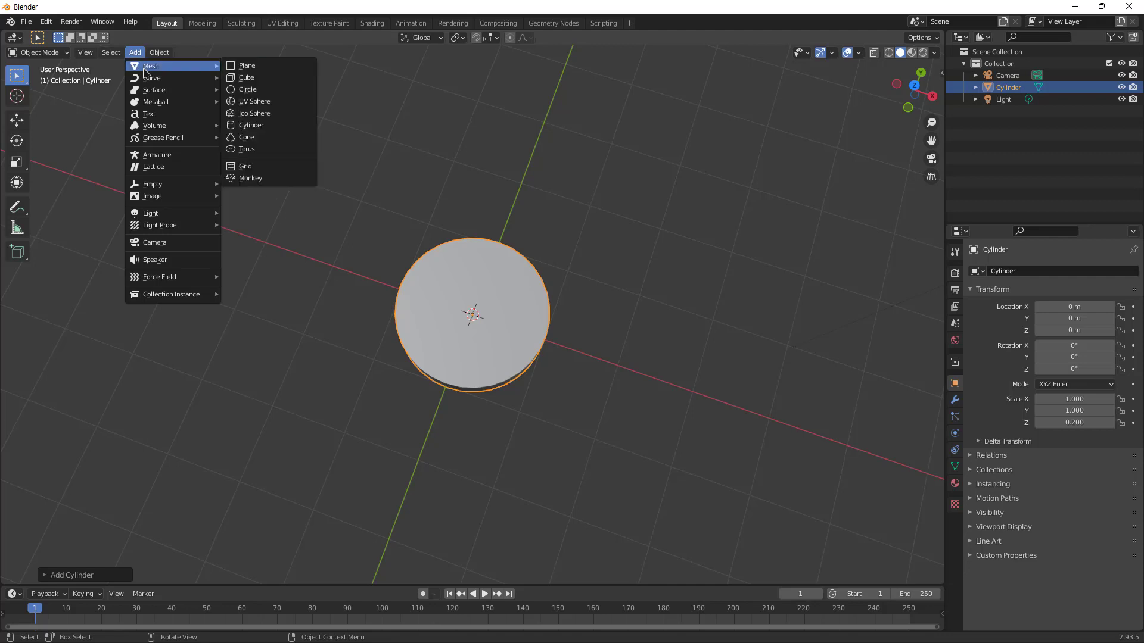
pyautogui.click(282, 79)
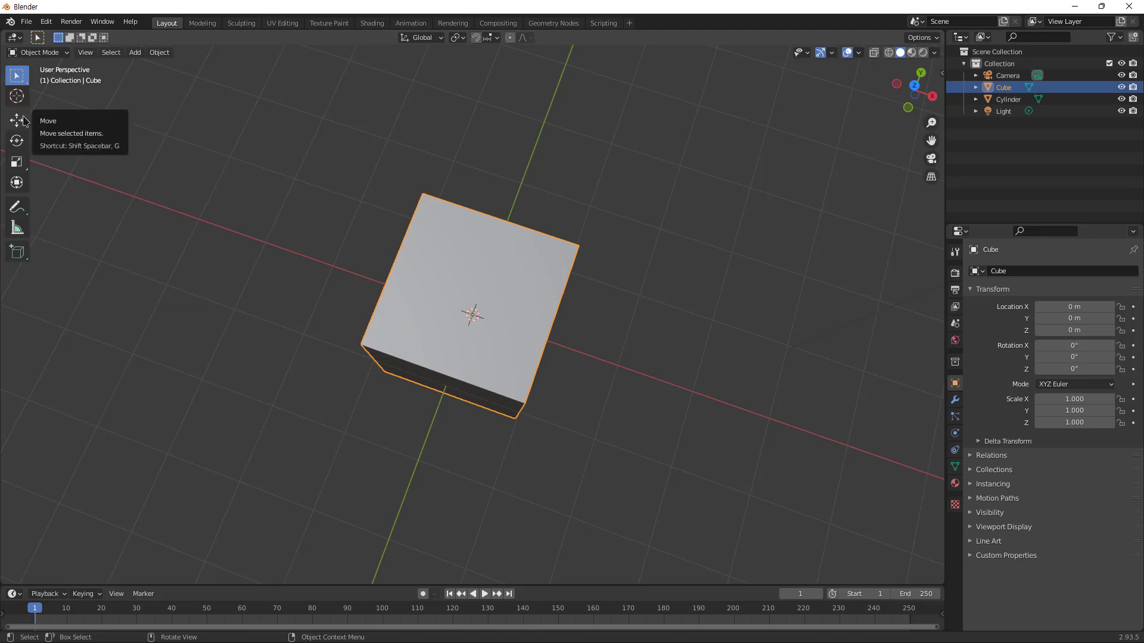
pyautogui.click(406, 328)
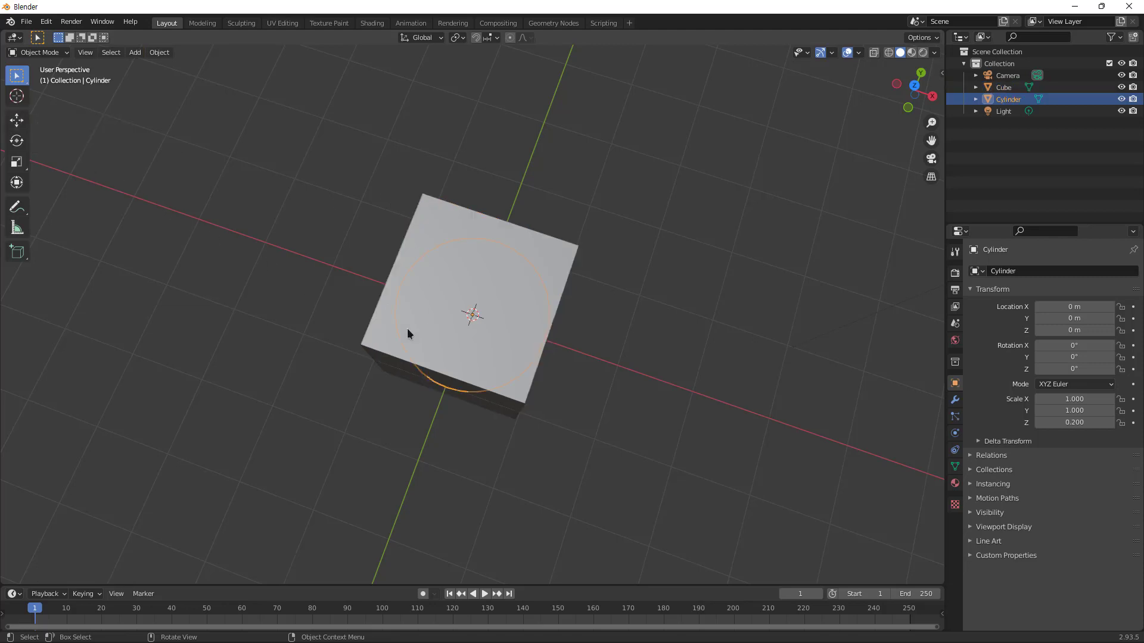
pyautogui.press('g')
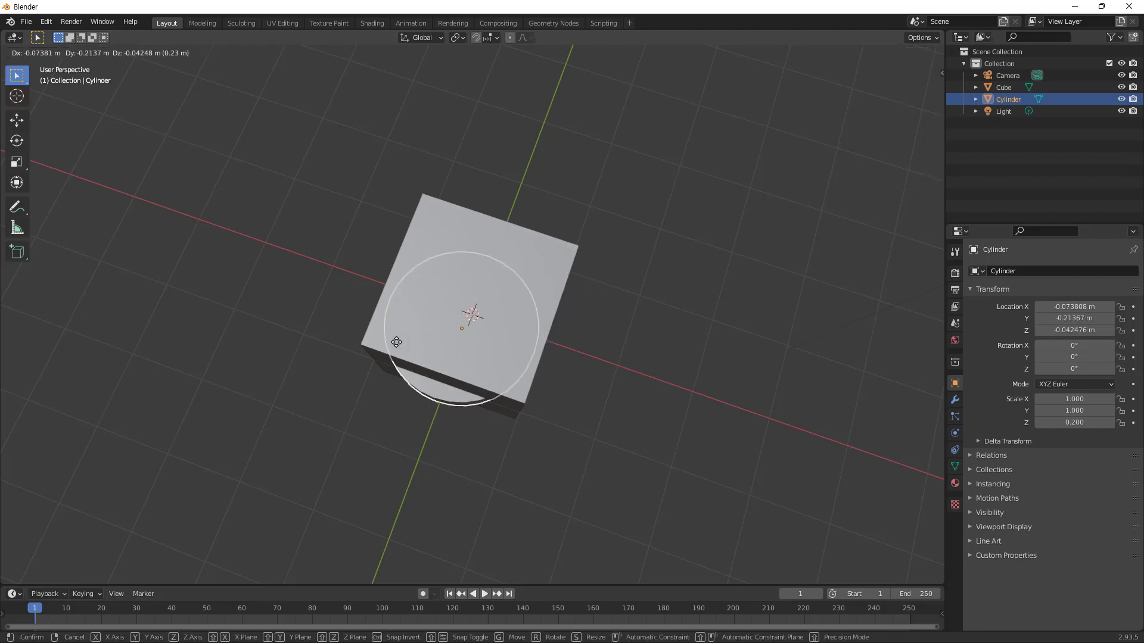
pyautogui.press('Escape')
# Move the cube freehand about 1.2 m, mostly along negative Y, so that it covers roughly half of the disc
pyautogui.click(379, 347)
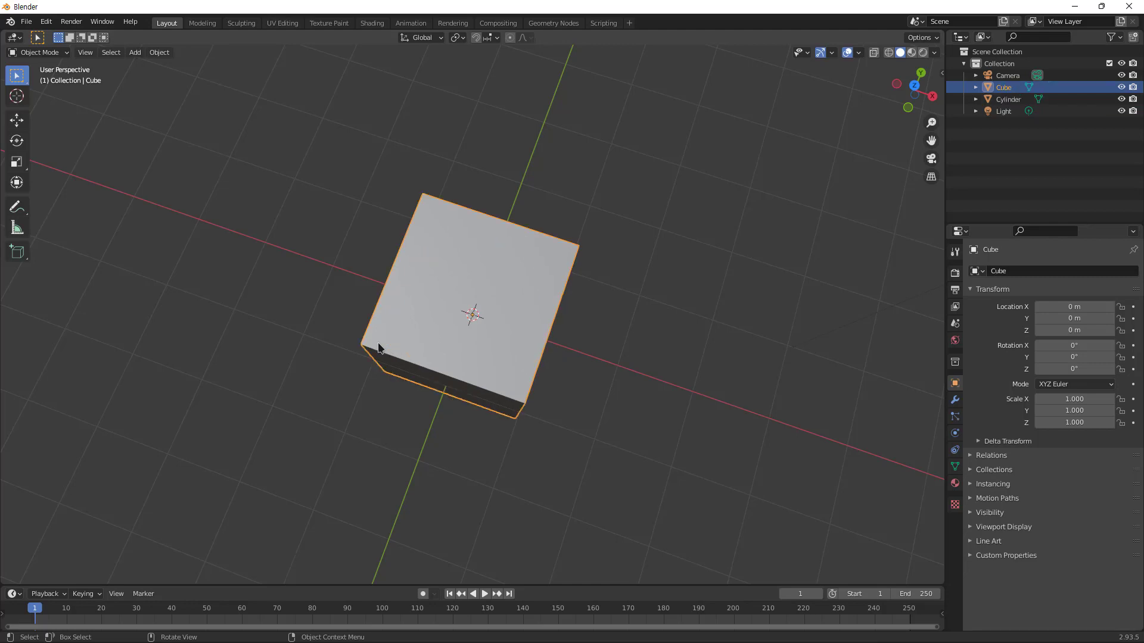
pyautogui.press('g')
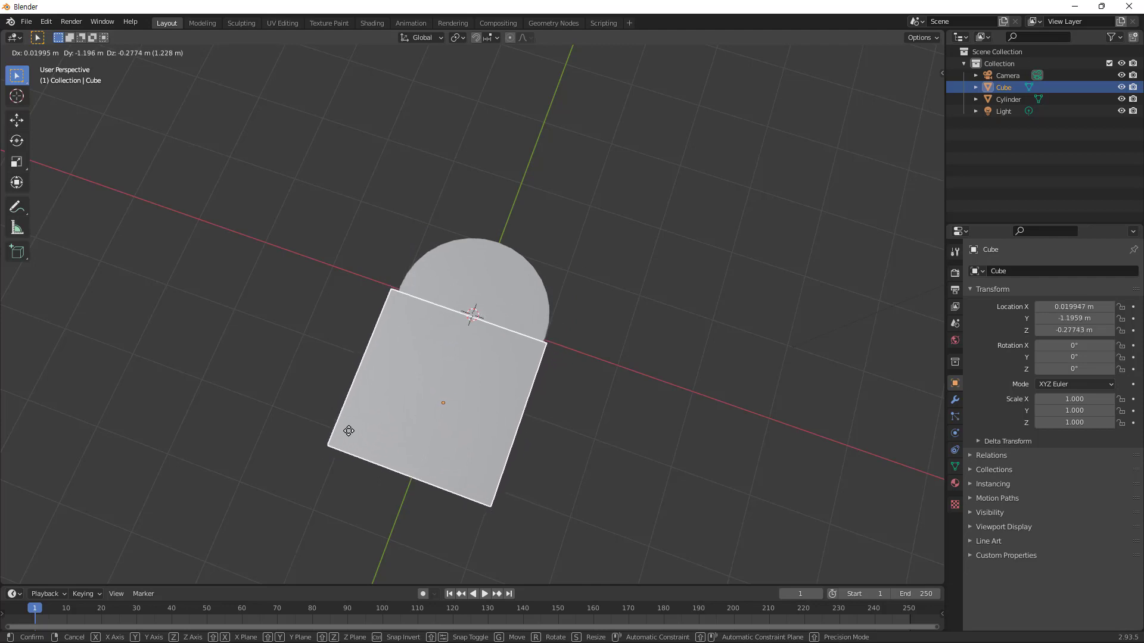
pyautogui.click(349, 430)
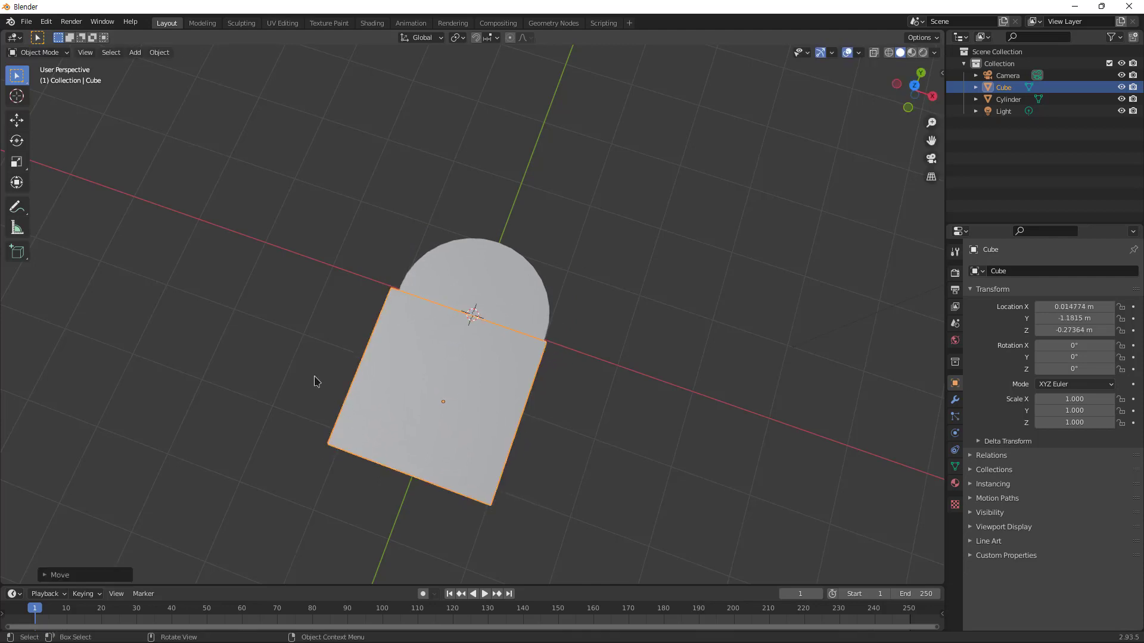
# Set the cube's Z location to 0 m so it is level with the disc's centre
pyautogui.moveTo(312, 303); pyautogui.dragTo(358, 323, button='middle')
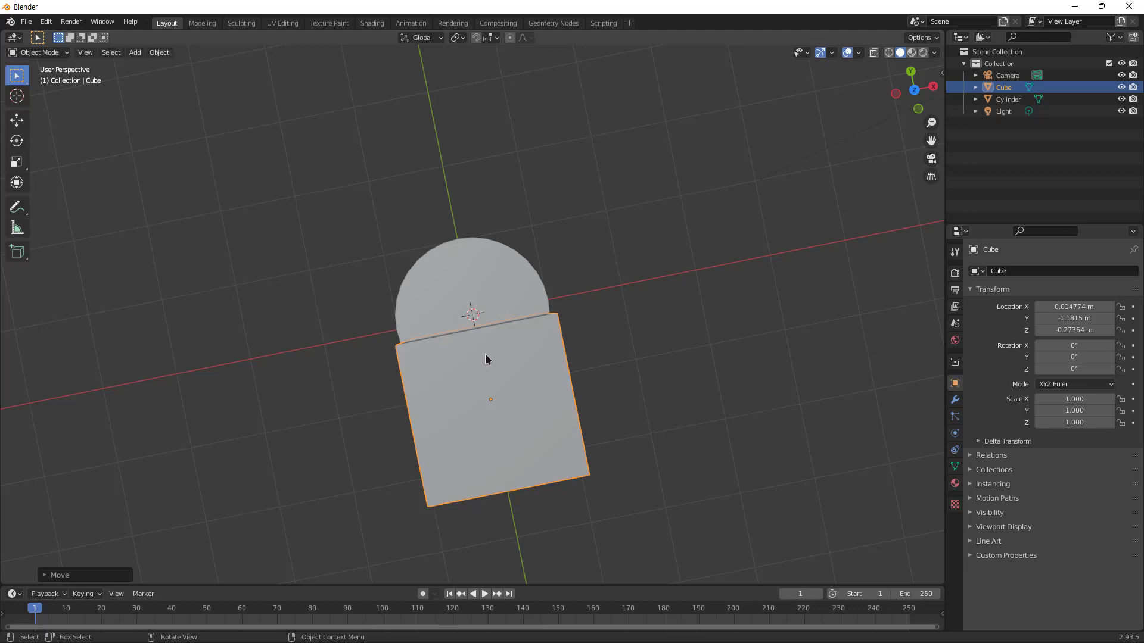
pyautogui.click(487, 393)
pyautogui.click(482, 472)
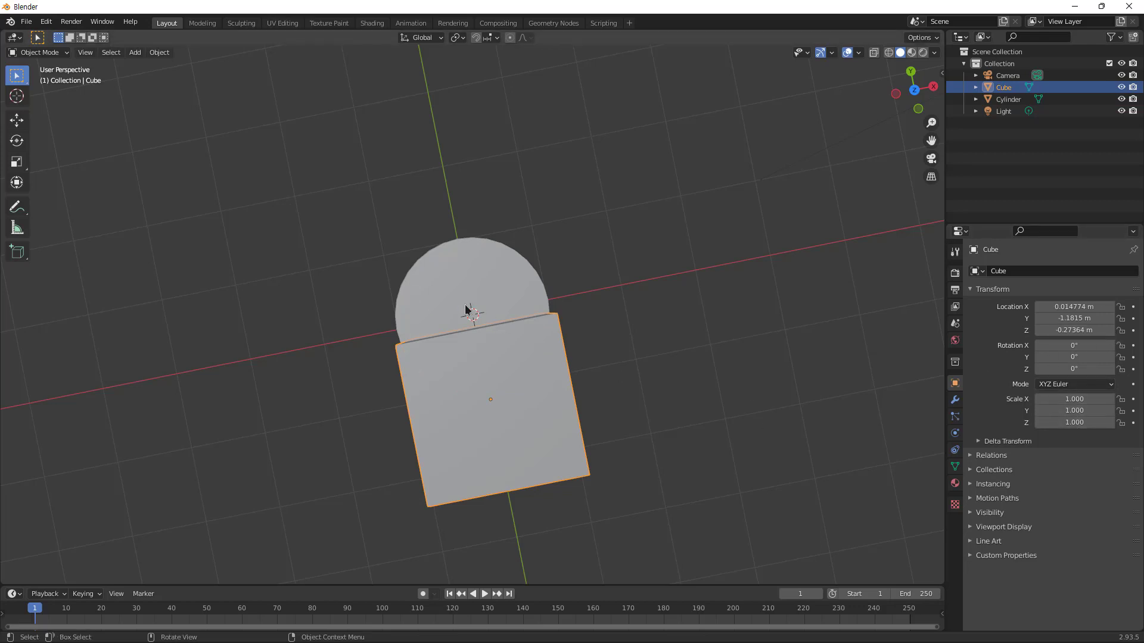
pyautogui.click(1068, 332)
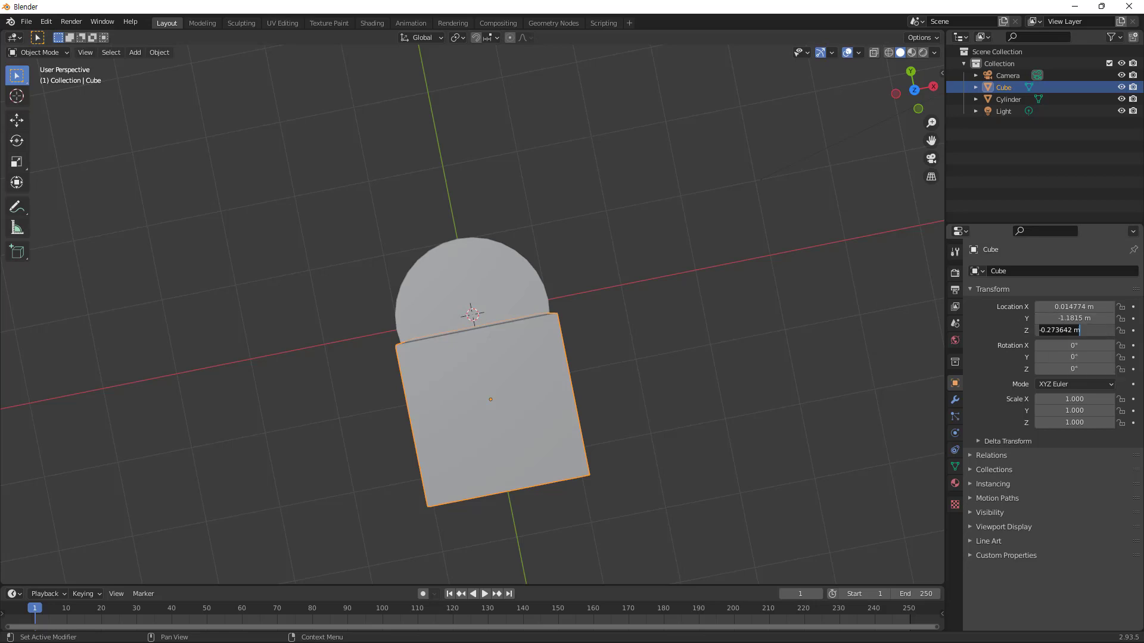
pyautogui.write('0')
pyautogui.press('Return')
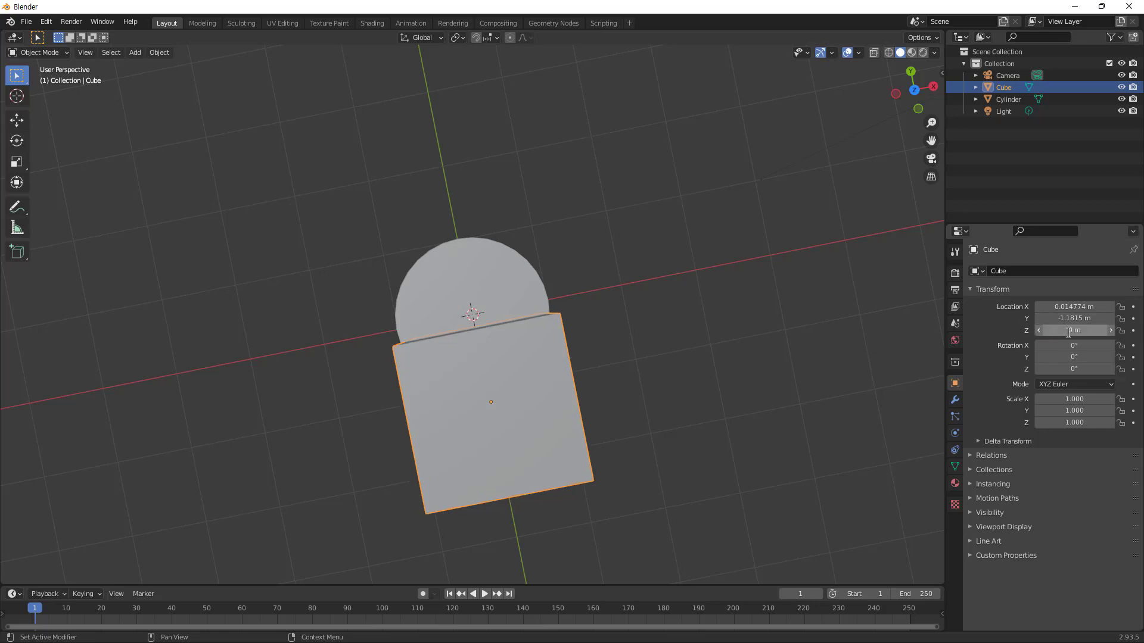
# Set the cube's Y location to -1 m and its X location to 0 m, aligning one face with the disc's centre
pyautogui.moveTo(255, 510); pyautogui.dragTo(532, 266, button='middle')
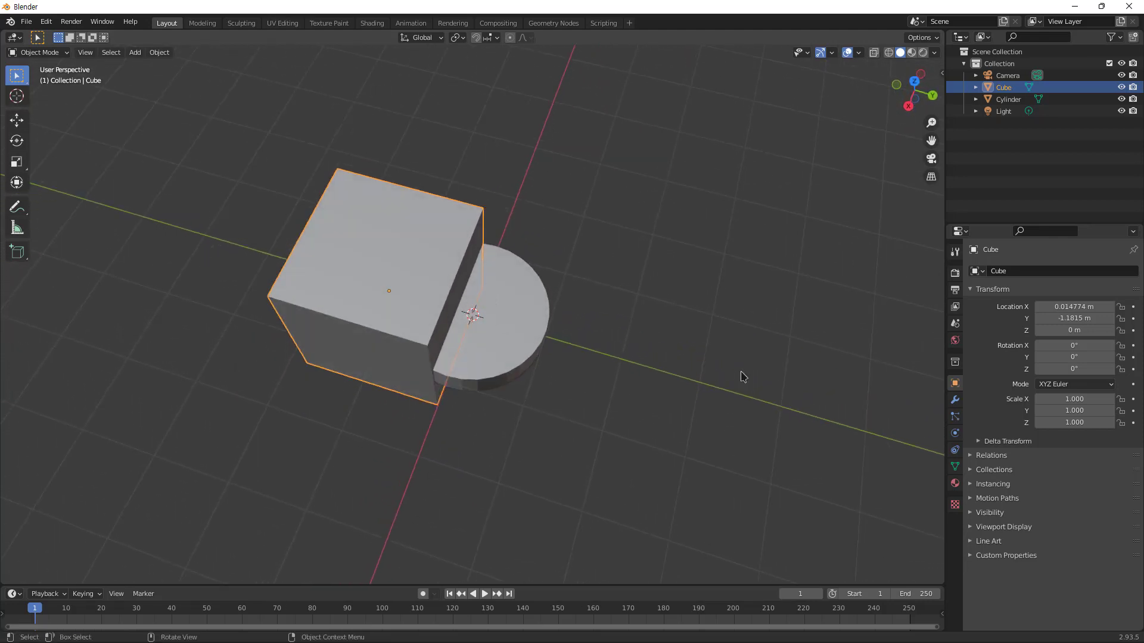
pyautogui.click(1072, 319)
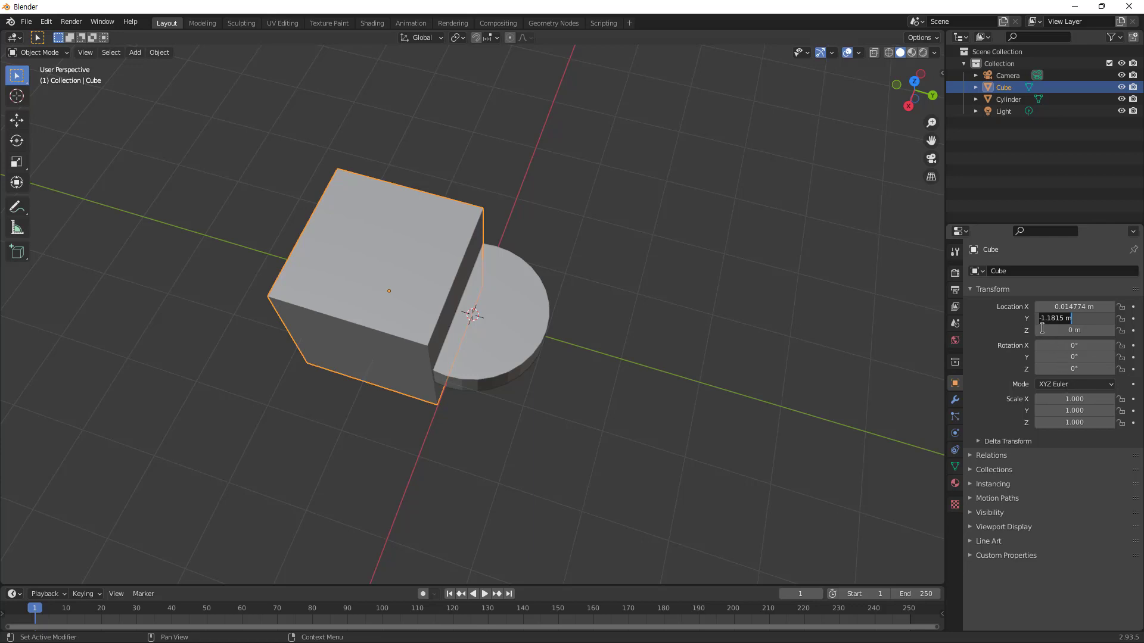
pyautogui.write('-1')
pyautogui.press('Return')
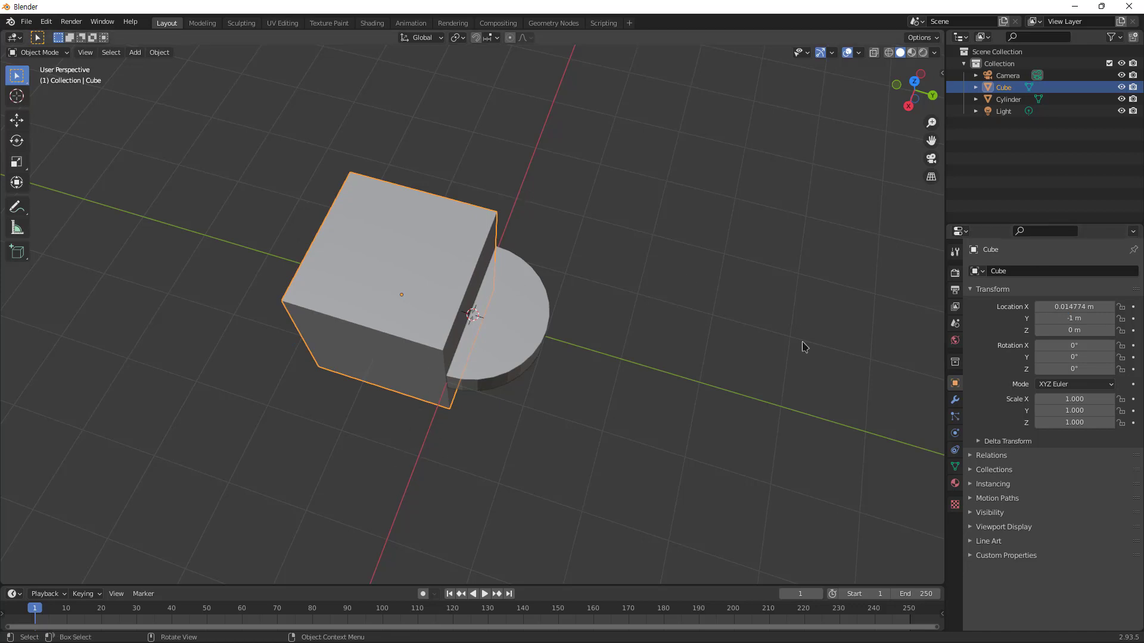
pyautogui.click(1072, 306)
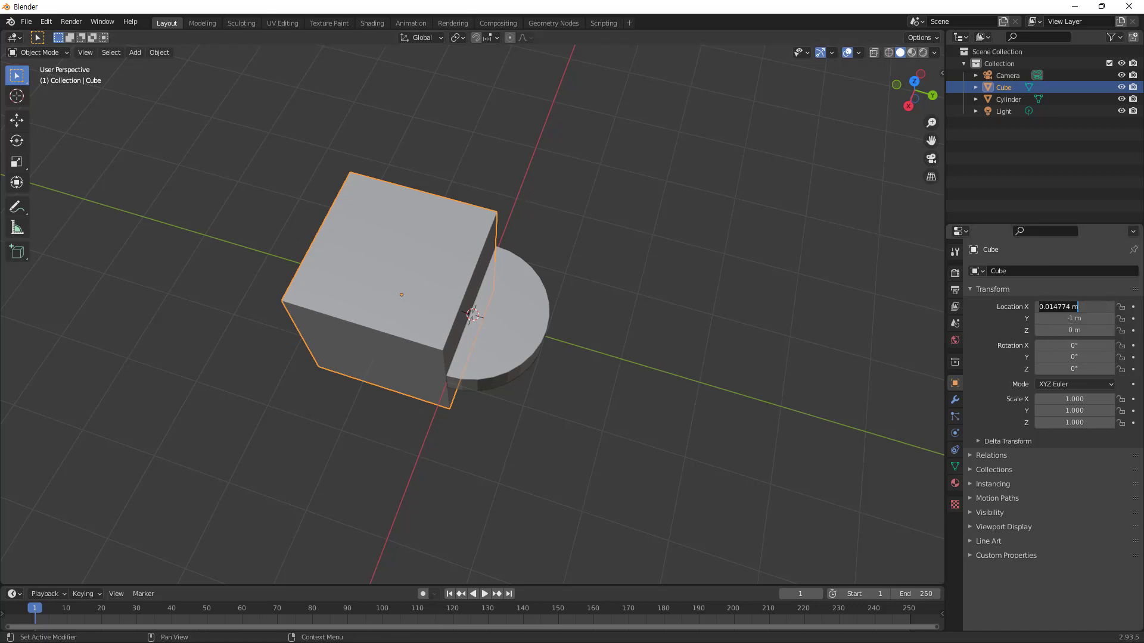
pyautogui.hotkey('ctrl', 'a')
pyautogui.write('0')
pyautogui.press('Return')
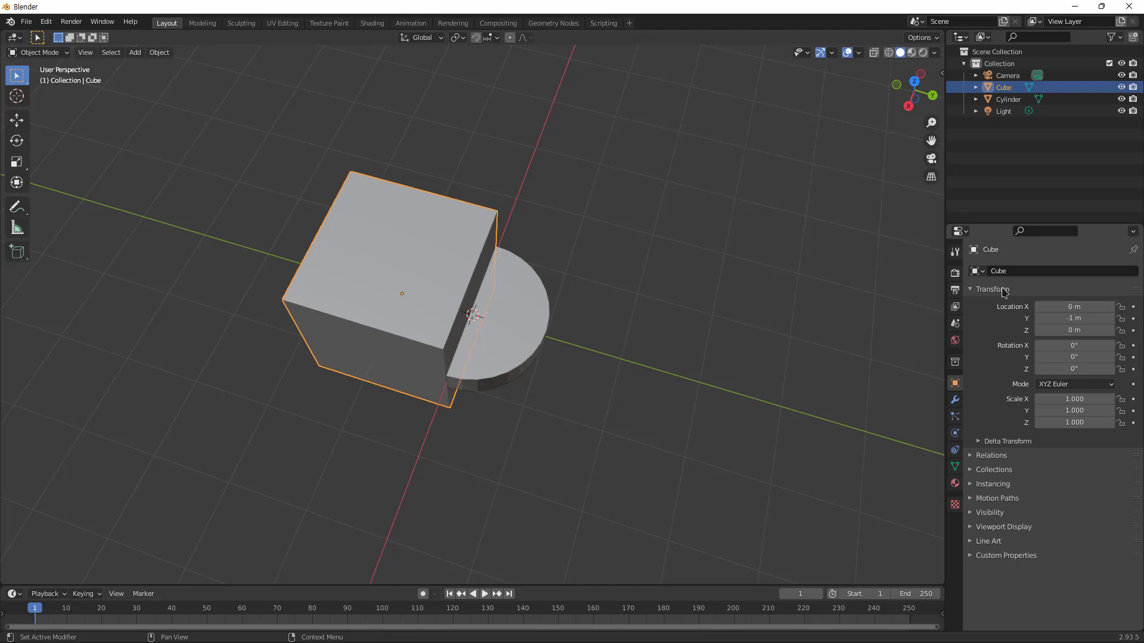
# Add a Boolean modifier to the cylinder in Difference mode with Cube as the cutting object
pyautogui.moveTo(550, 475); pyautogui.dragTo(679, 476, button='middle')
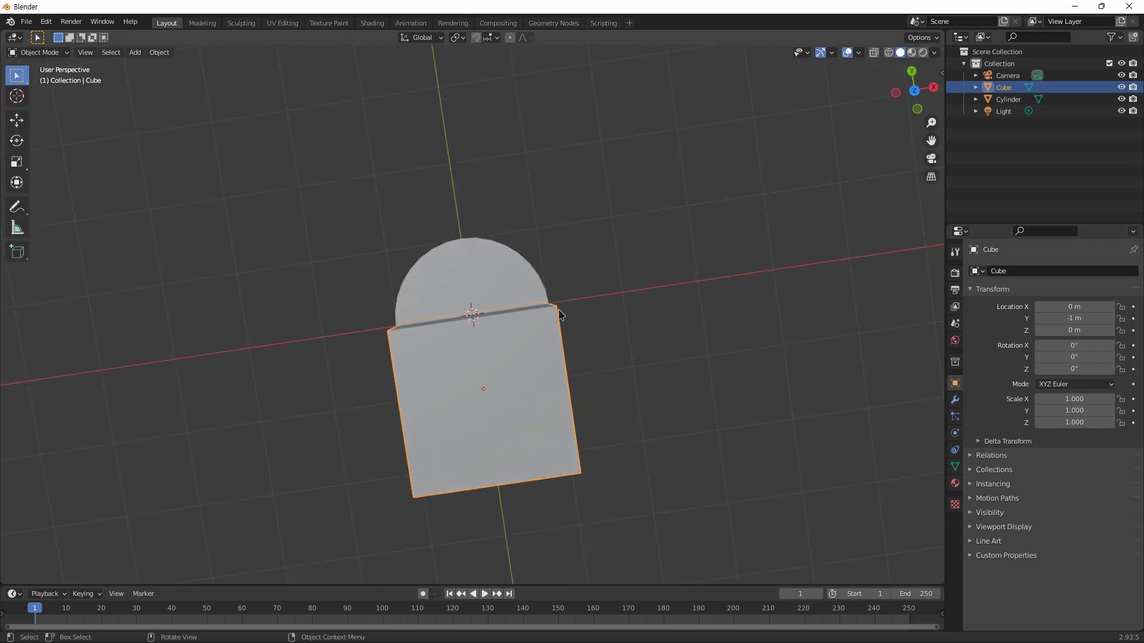
pyautogui.click(459, 265)
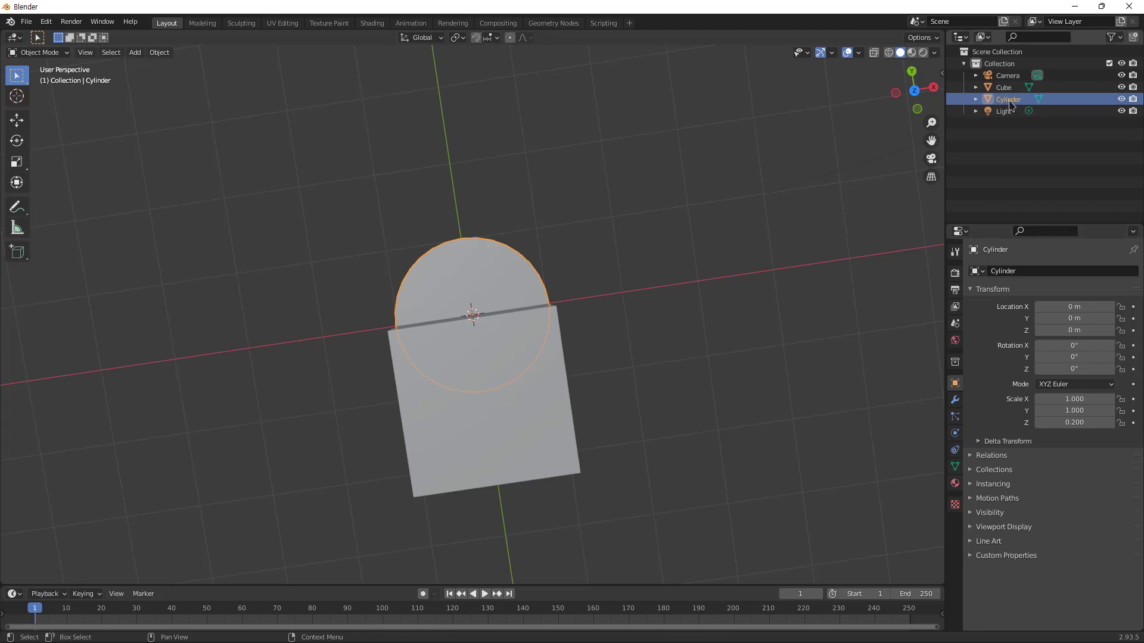
pyautogui.click(954, 403)
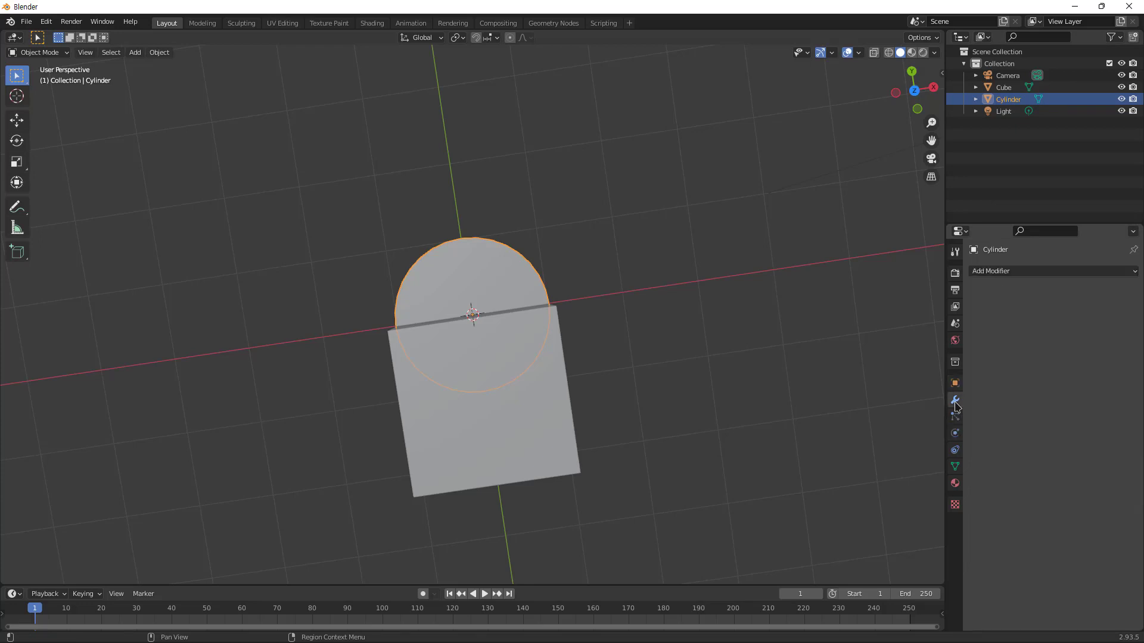
pyautogui.click(1001, 272)
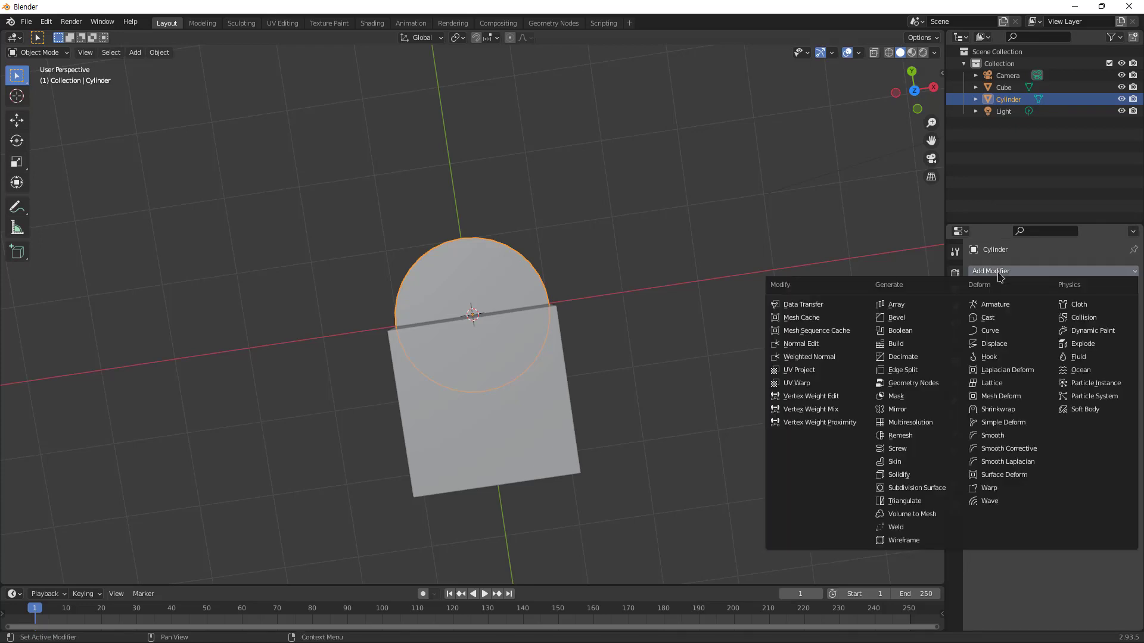
pyautogui.click(901, 331)
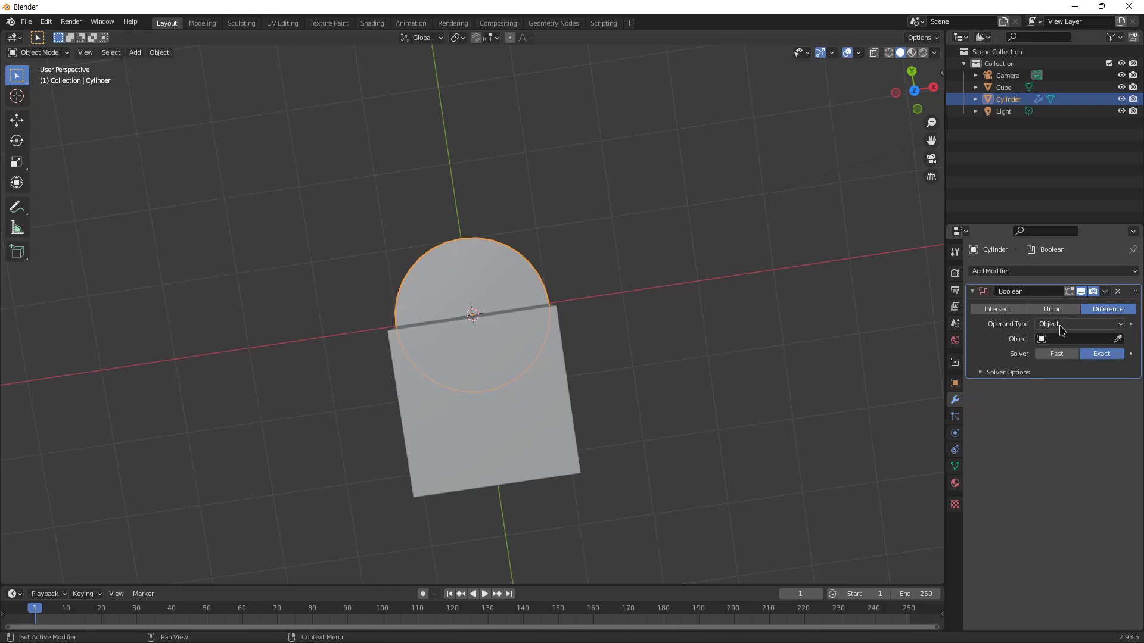
pyautogui.click(1053, 340)
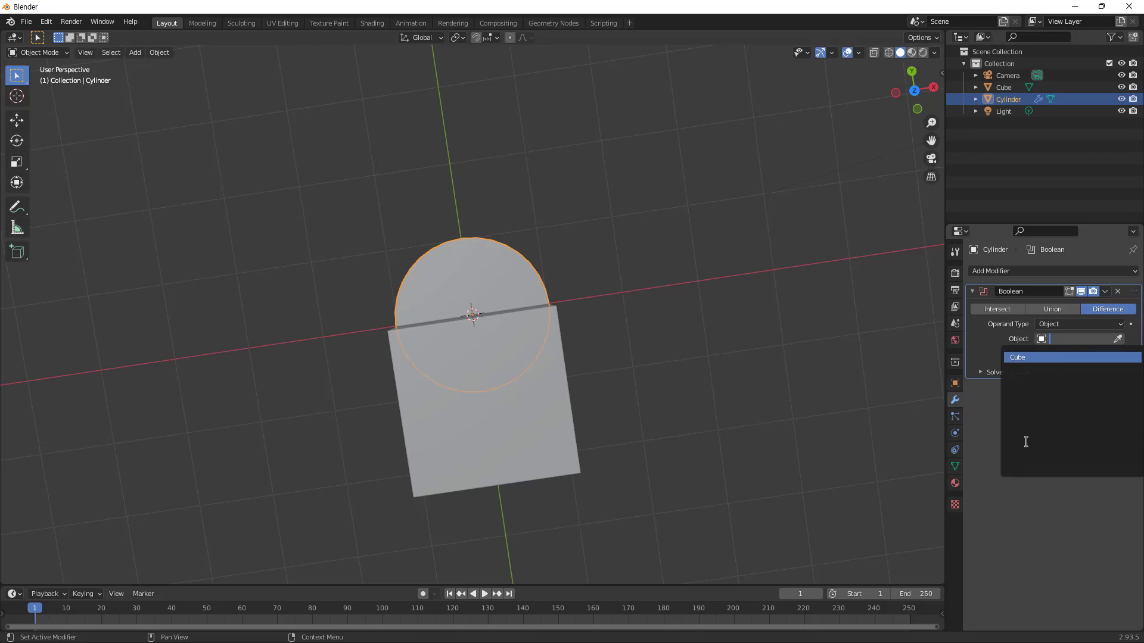
pyautogui.click(1017, 357)
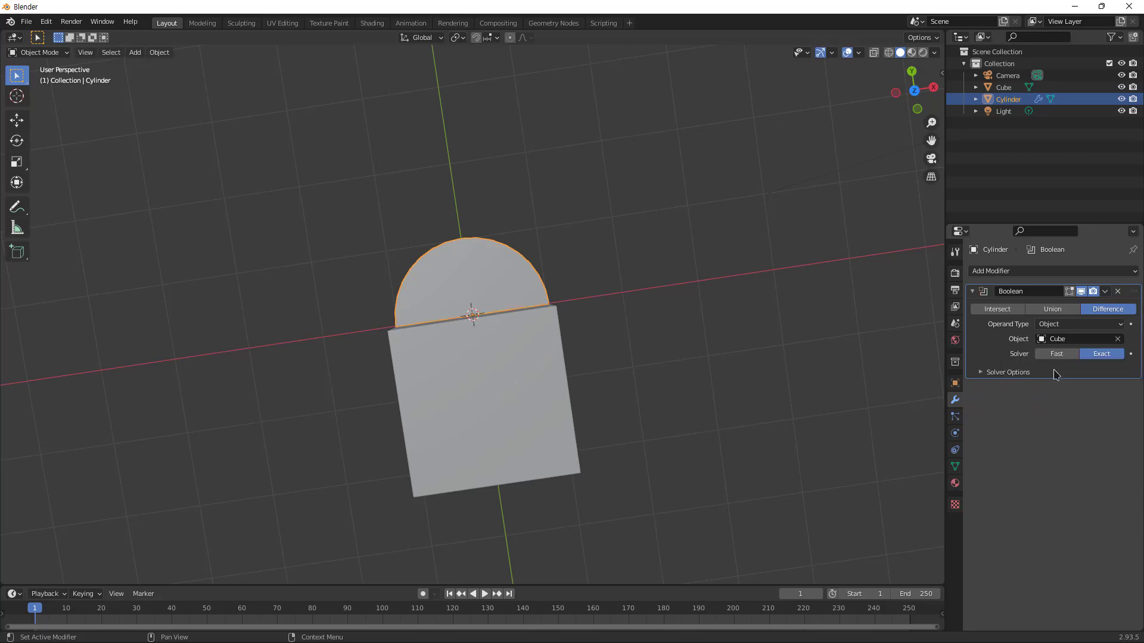
# Apply the cylinder's Boolean modifier and delete the cutting cube after moving it clear of the half-disc
pyautogui.click(1102, 292)
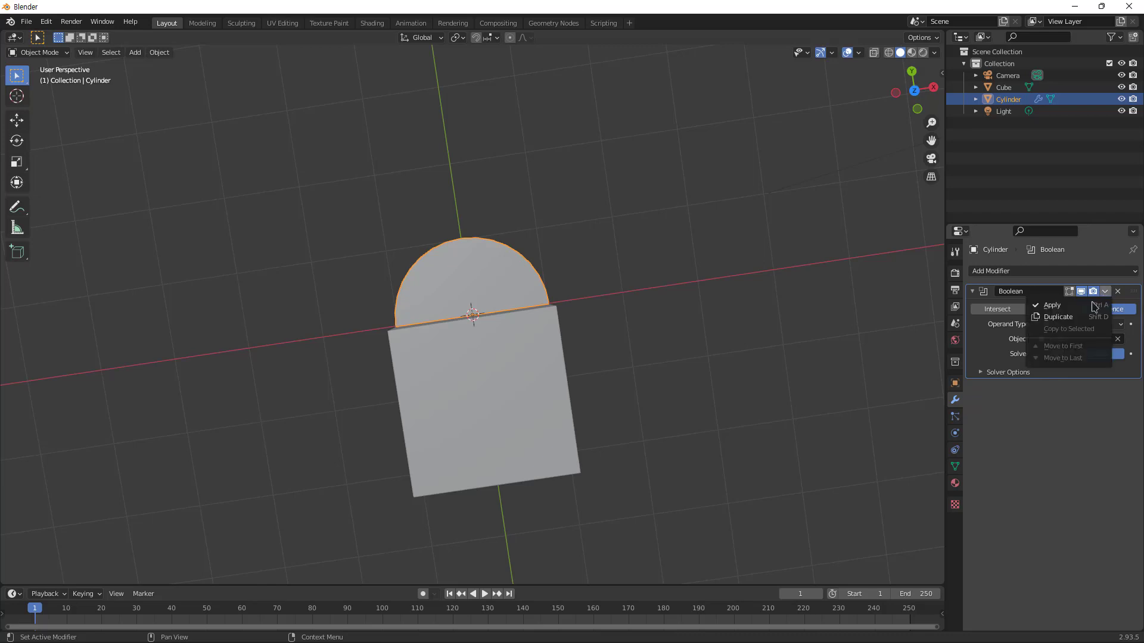
pyautogui.click(1054, 305)
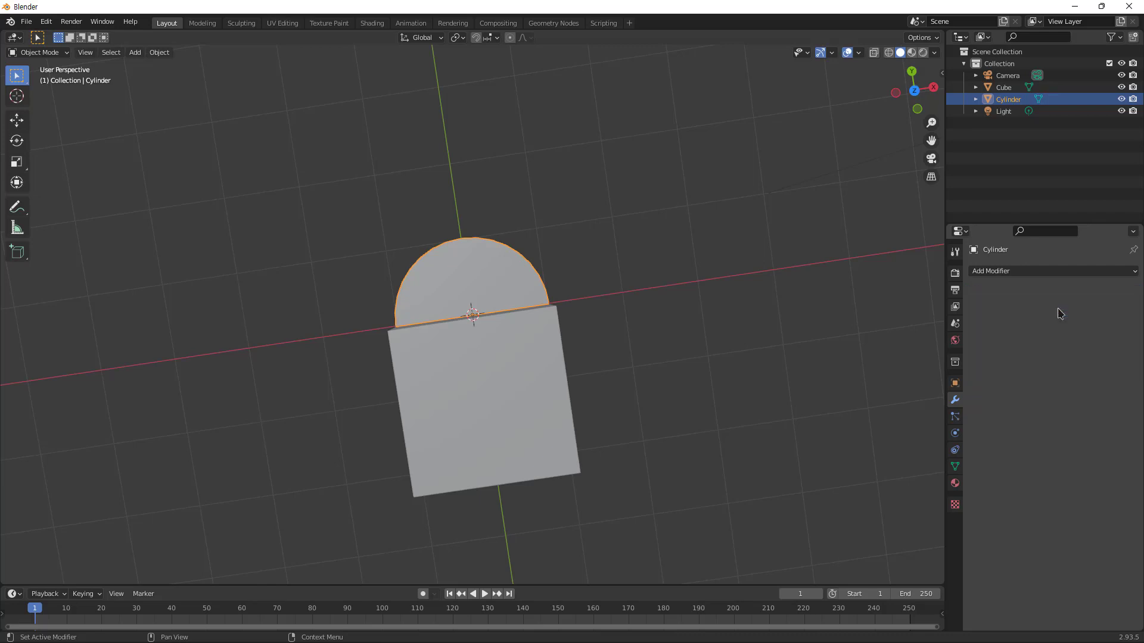
pyautogui.click(435, 471)
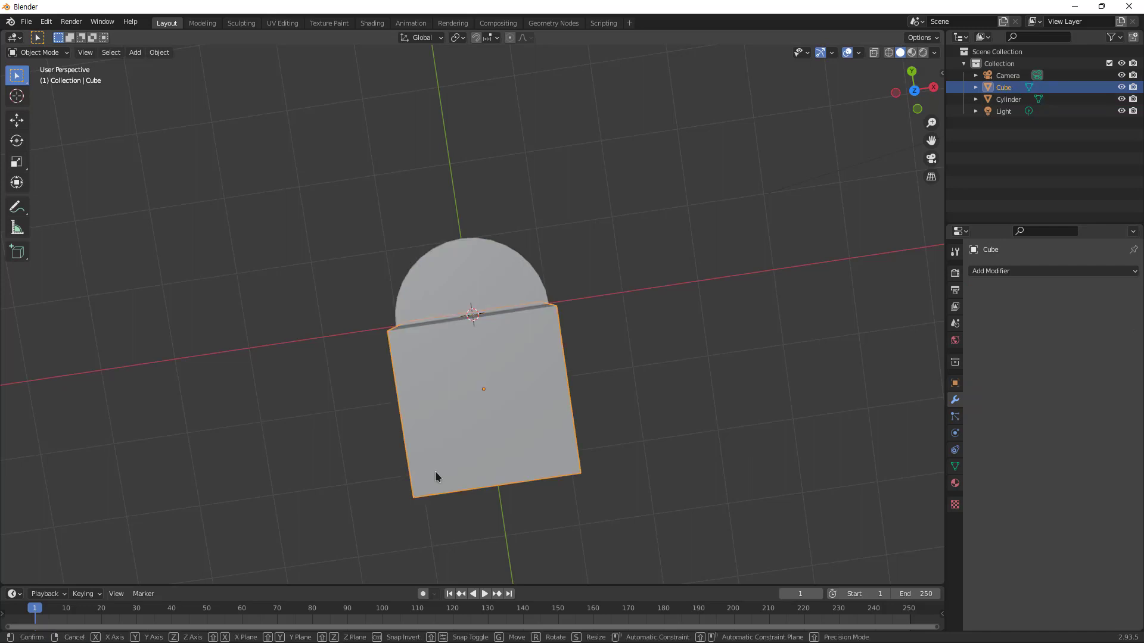
pyautogui.press('g')
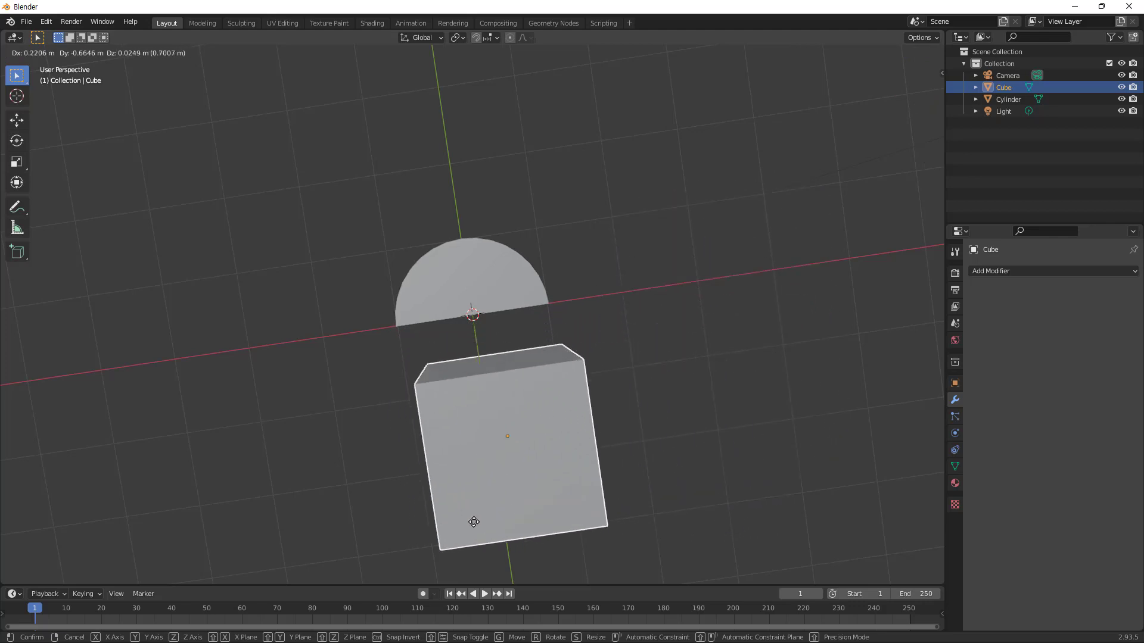
pyautogui.click(598, 468)
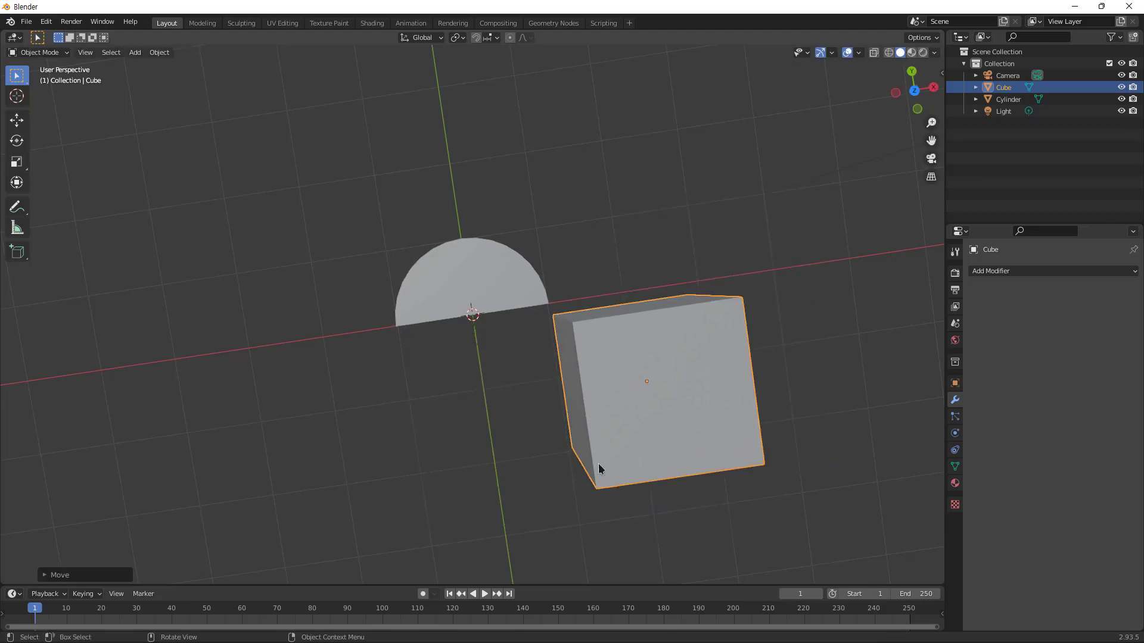
pyautogui.press('Delete')
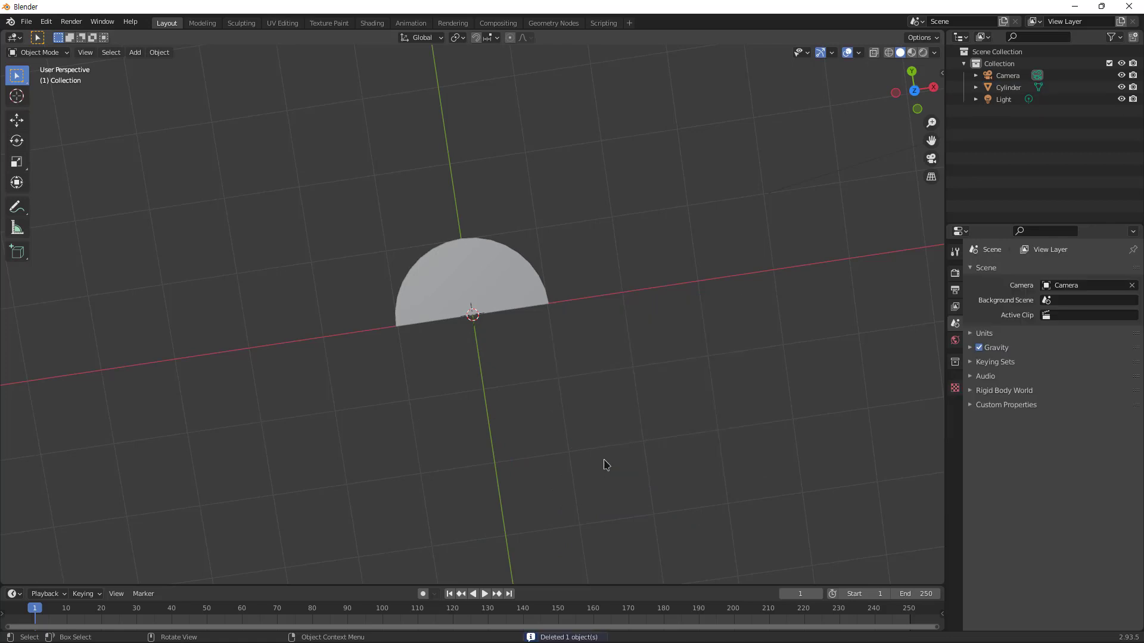
# Duplicate the half-disc and move the copy freehand to about X 1.19 m, Y -0.48 m, Z -0.49 m
pyautogui.moveTo(604, 462); pyautogui.dragTo(672, 425, button='middle')
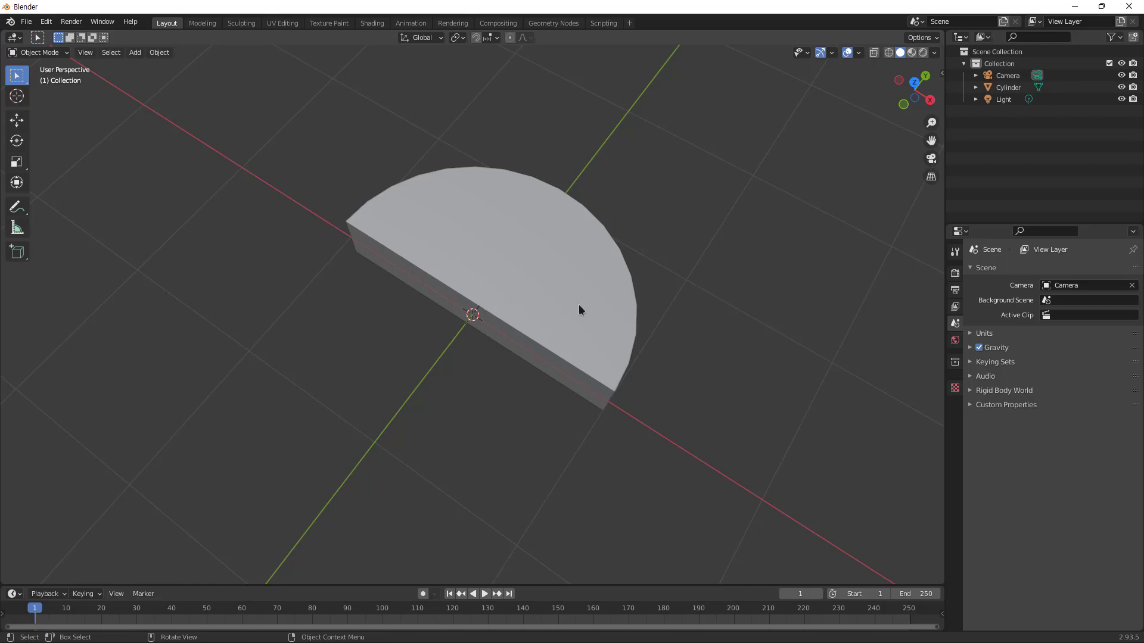
pyautogui.click(485, 222)
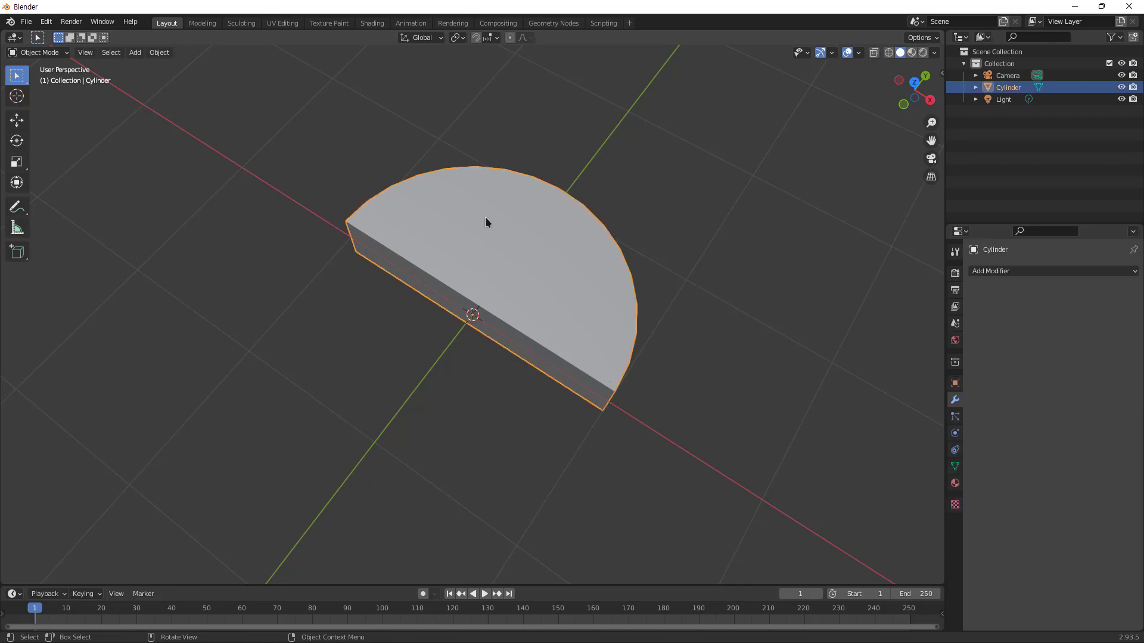
pyautogui.hotkey('ctrl', 'c')
pyautogui.hotkey('ctrl', 'v')
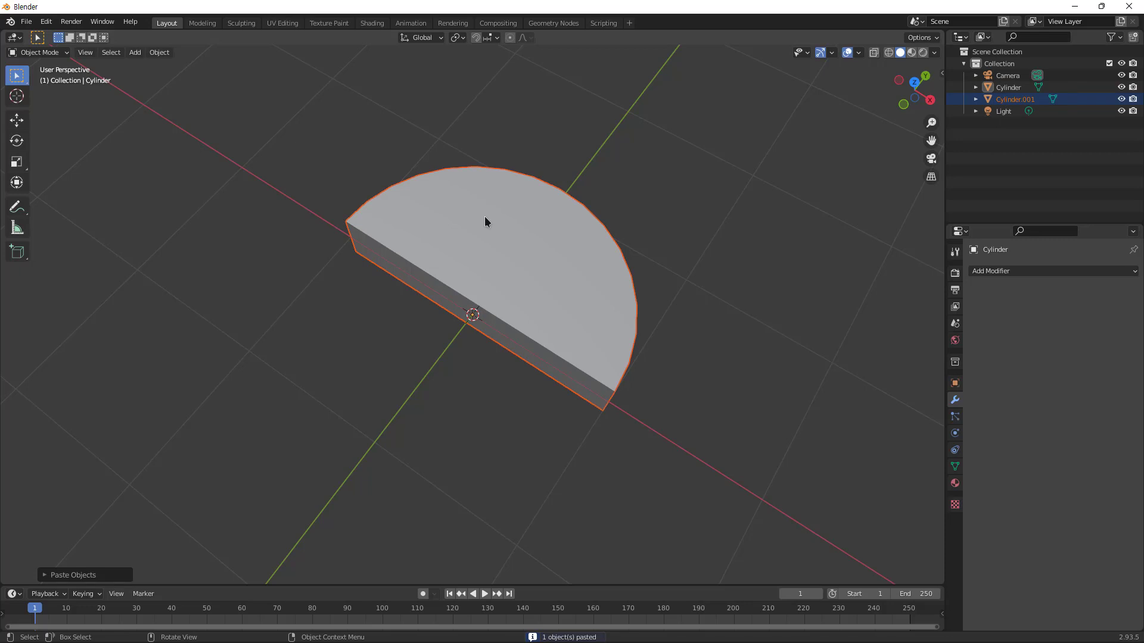
pyautogui.press('g')
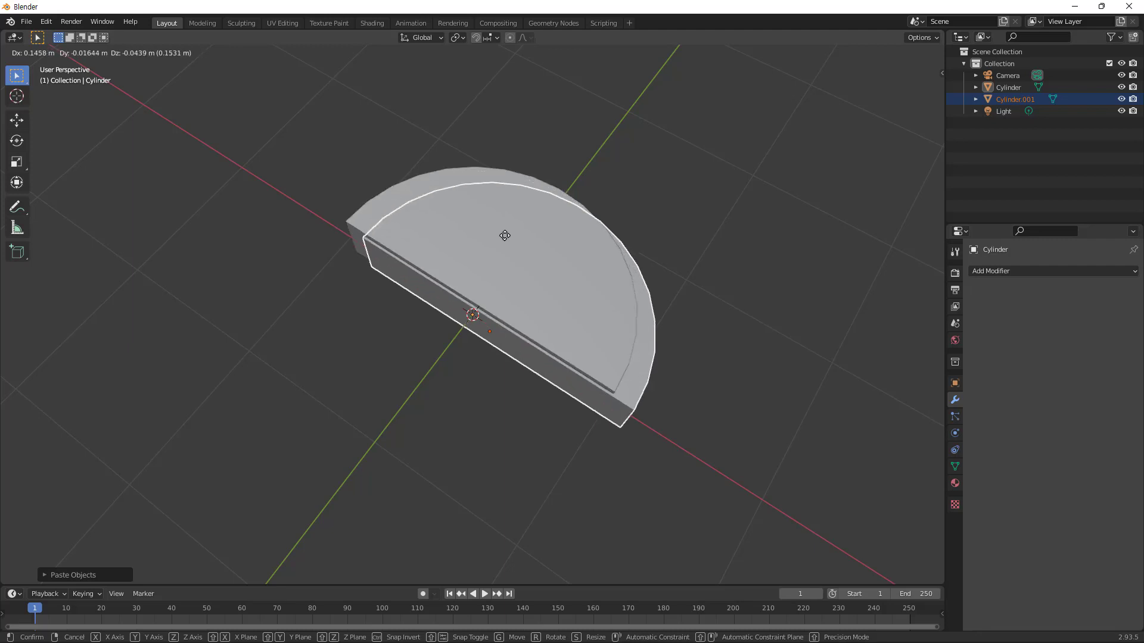
pyautogui.click(595, 402)
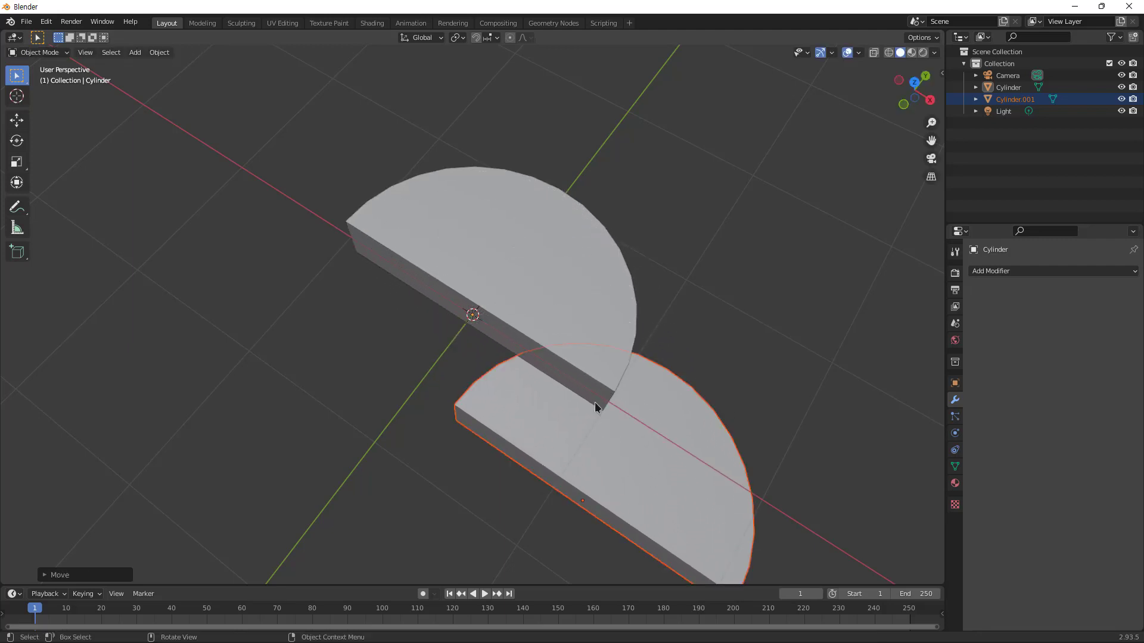
pyautogui.click(607, 462)
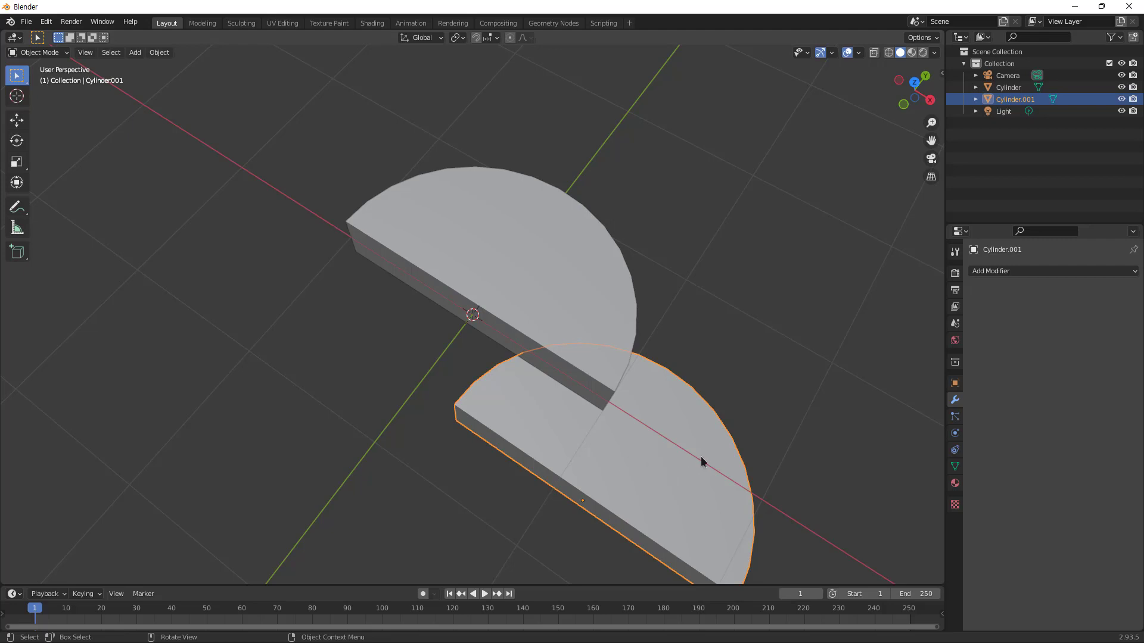
# Scale the copied half-disc to 0.5 in both X and Y
pyautogui.click(952, 385)
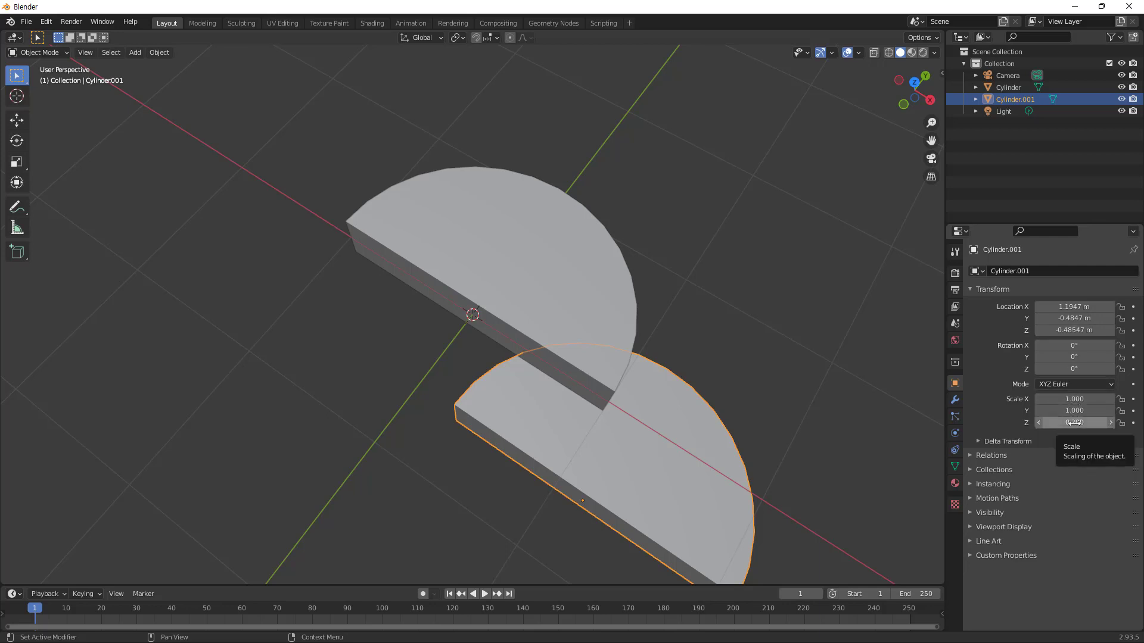
pyautogui.click(1074, 399)
pyautogui.write('1.0')
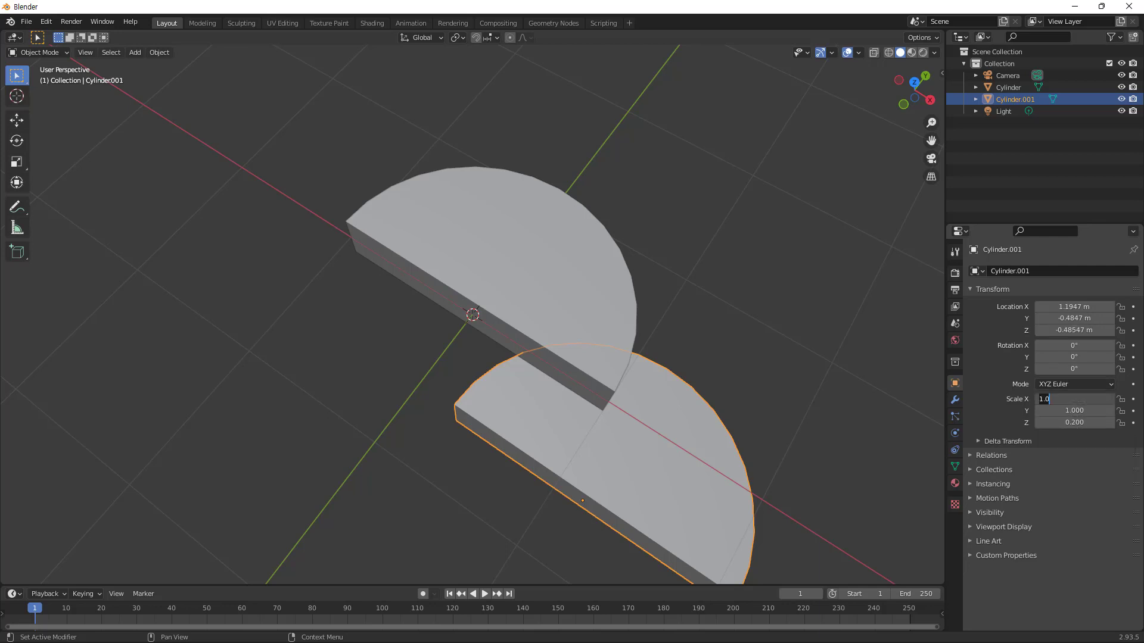
pyautogui.write('.5')
pyautogui.press('Return')
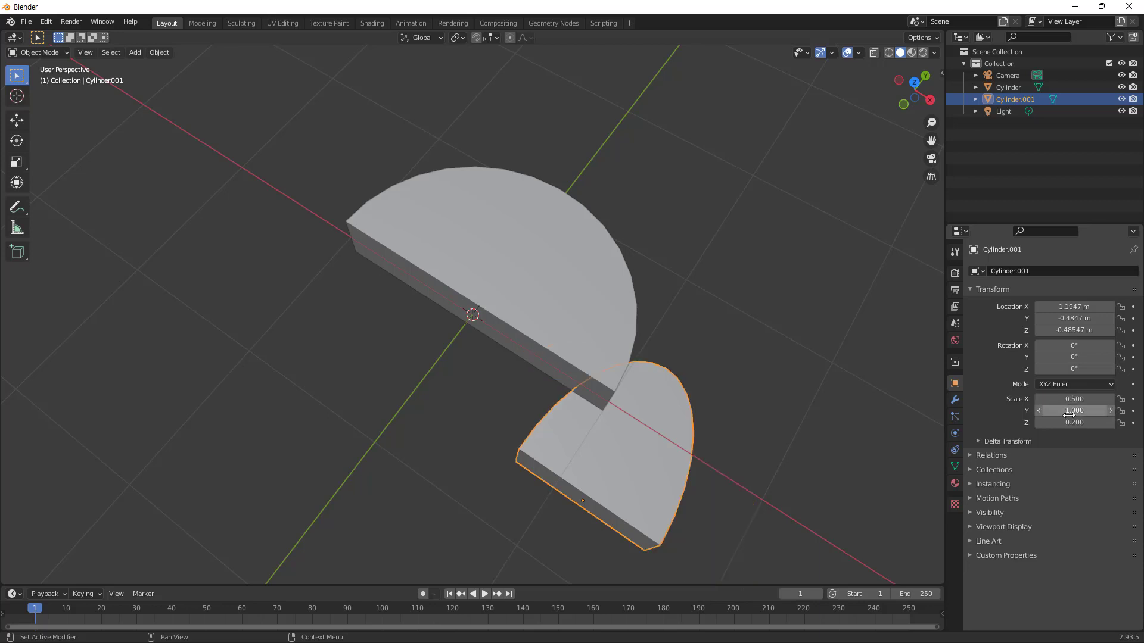
pyautogui.click(1074, 411)
pyautogui.write('.5')
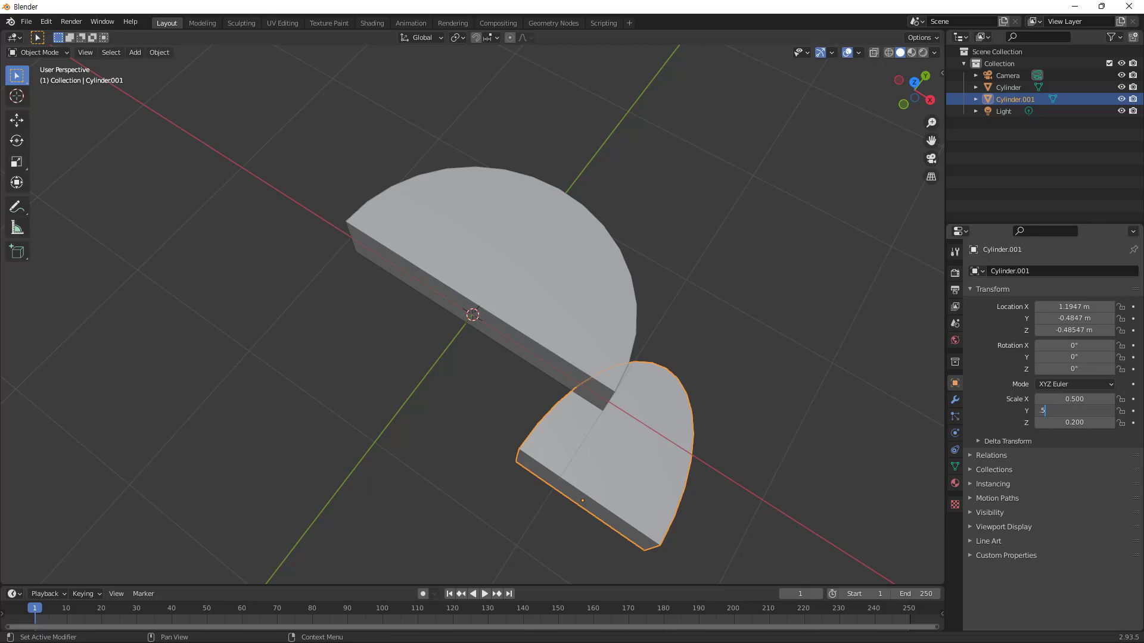
pyautogui.press('Return')
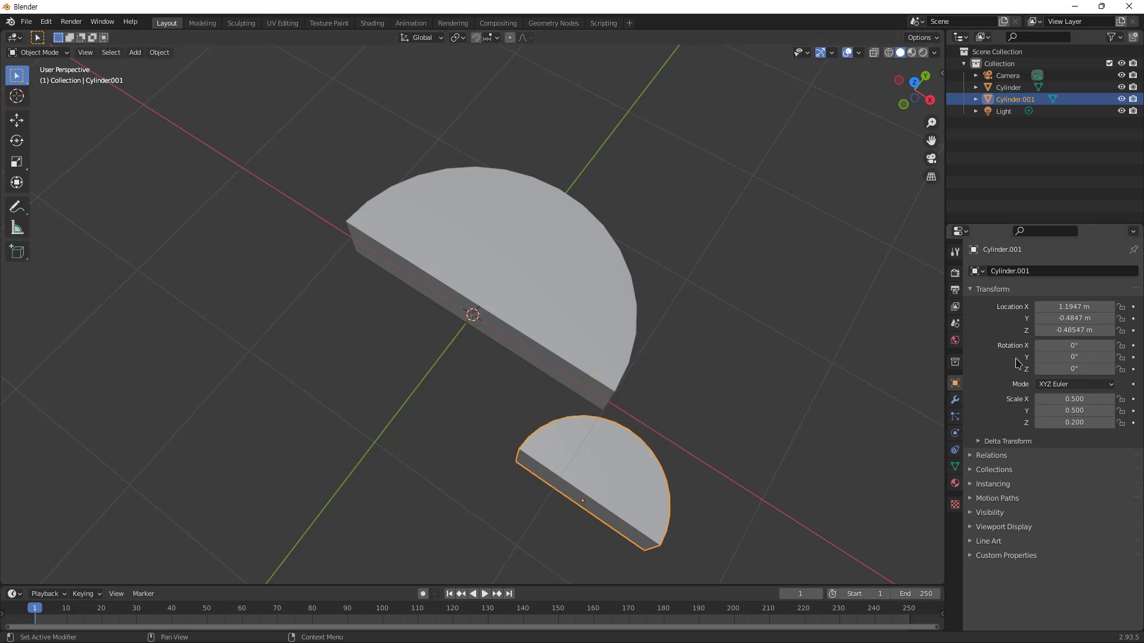
# Set the small half-disc's Z and Y locations to 0 m so it lines up with the large one's flat side
pyautogui.click(1072, 331)
pyautogui.write('0')
pyautogui.press('Return')
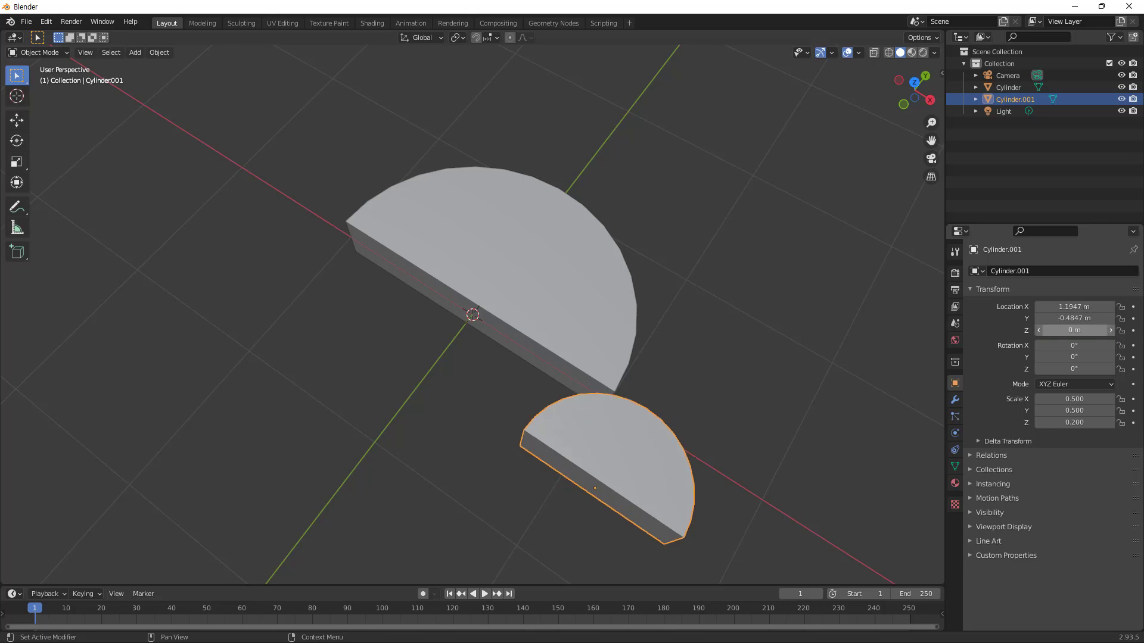
pyautogui.click(1072, 318)
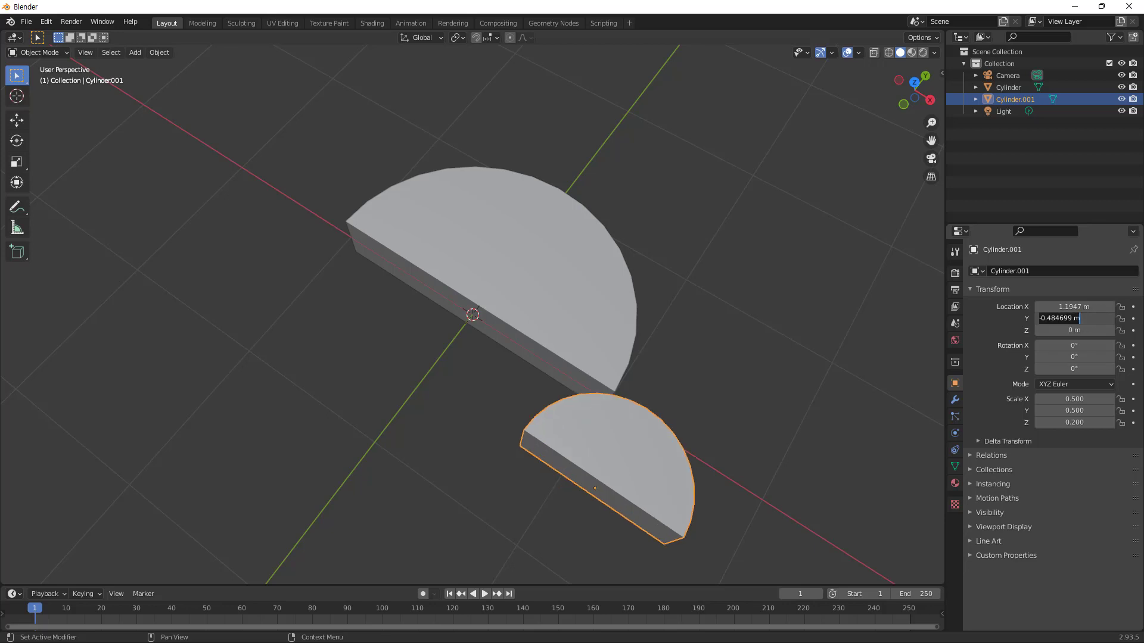
pyautogui.write('0')
pyautogui.press('Return')
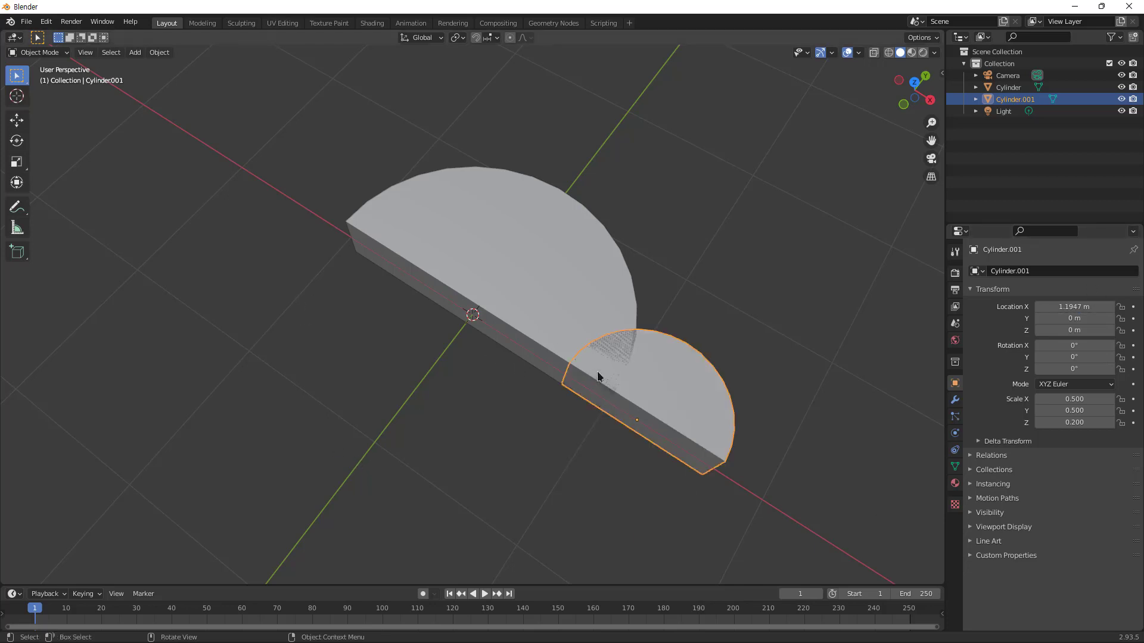
# Try an X location of 1 m for the small half-disc
pyautogui.click(1072, 306)
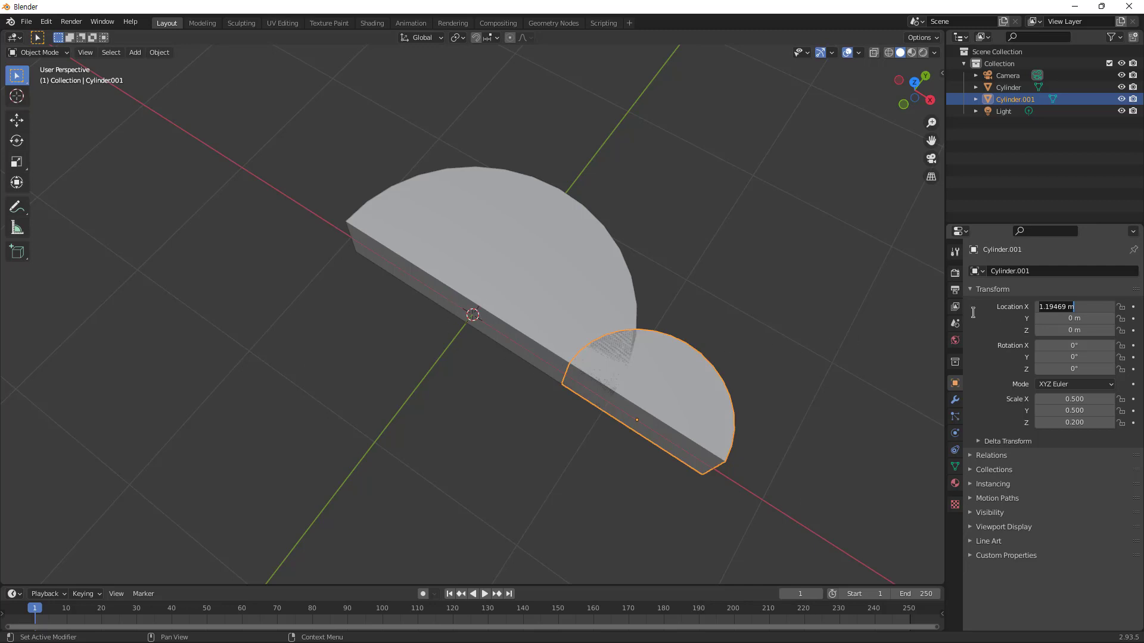
pyautogui.write('1')
pyautogui.press('Return')
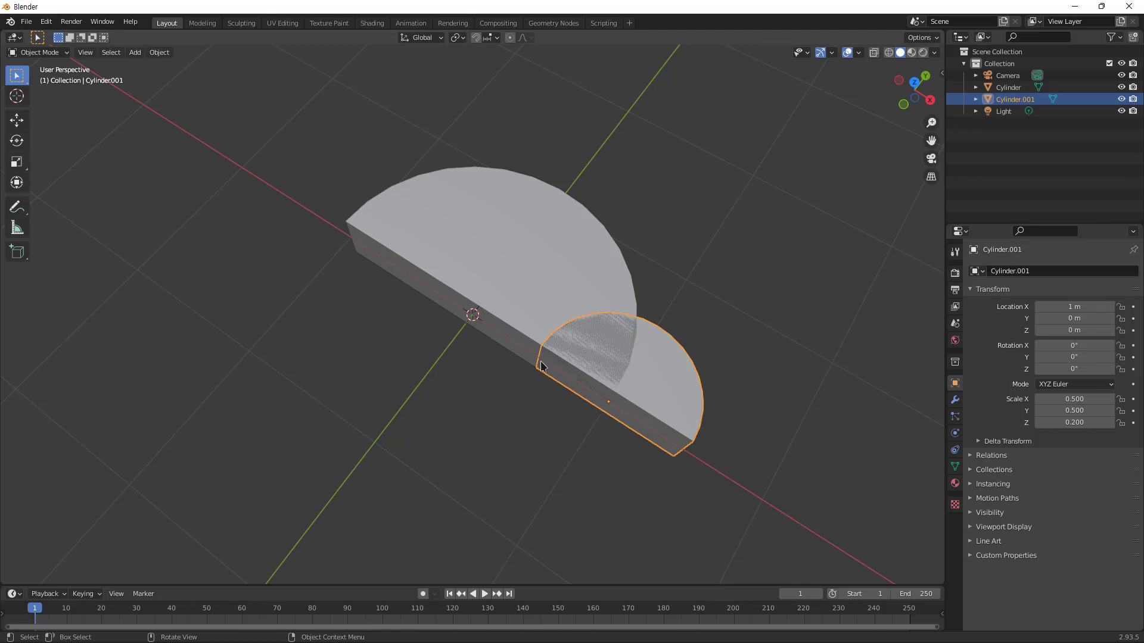
# Set the small half-disc's X location to 0.5 m so it spans half of the large one's straight edge
pyautogui.click(1074, 307)
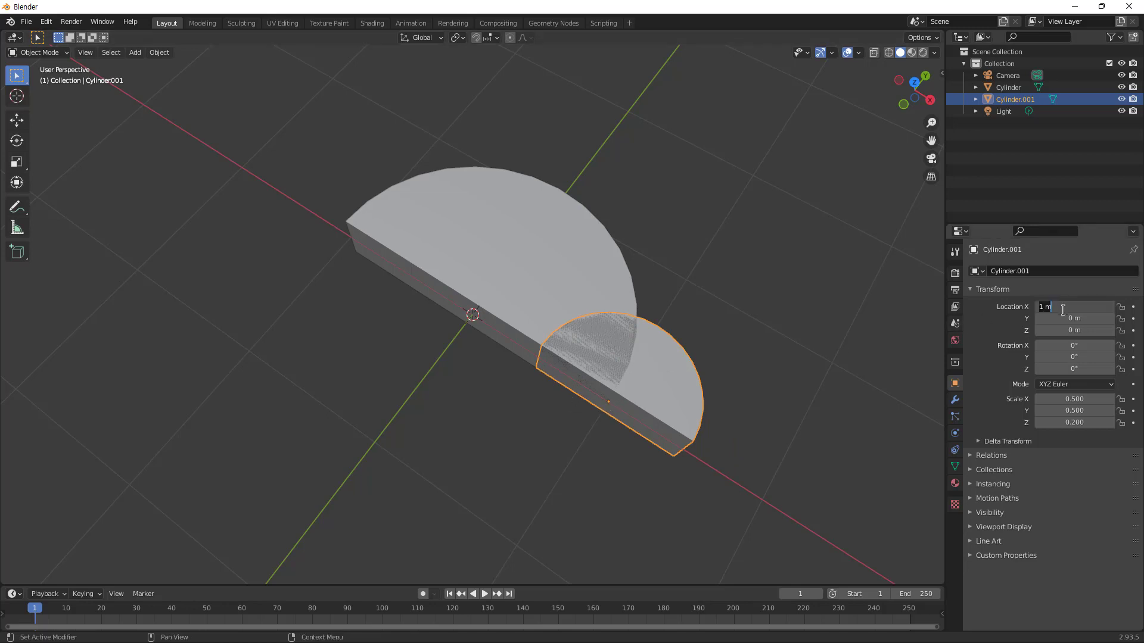
pyautogui.write('.5')
pyautogui.press('Return')
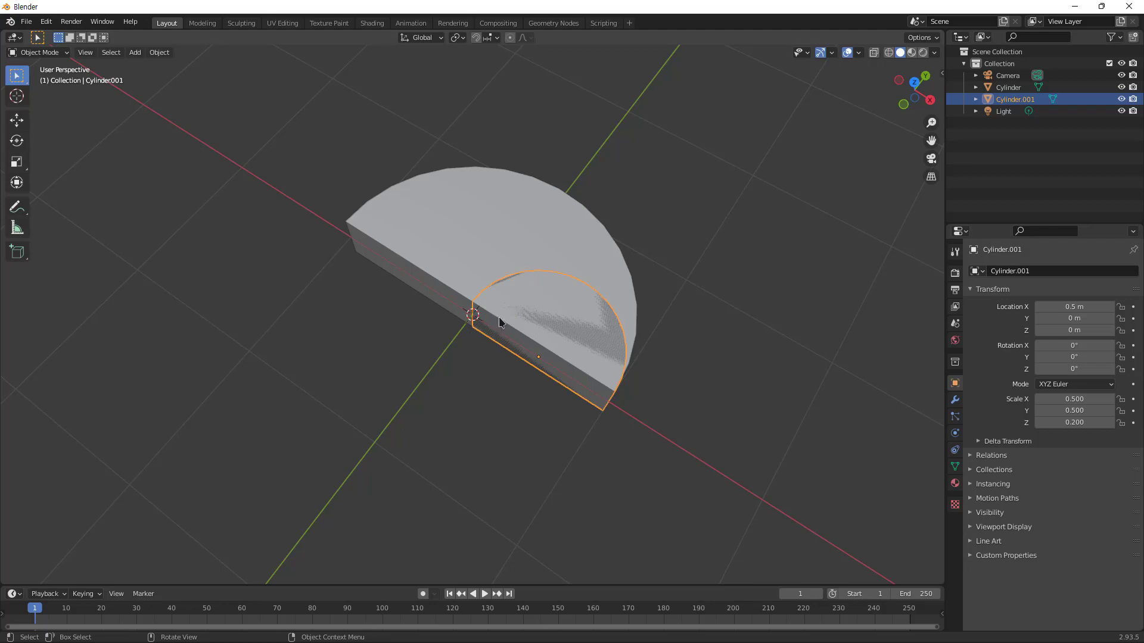
# Duplicate the small half-disc and move the copy freehand clear of the large one, in front of its flat side
pyautogui.click(526, 305)
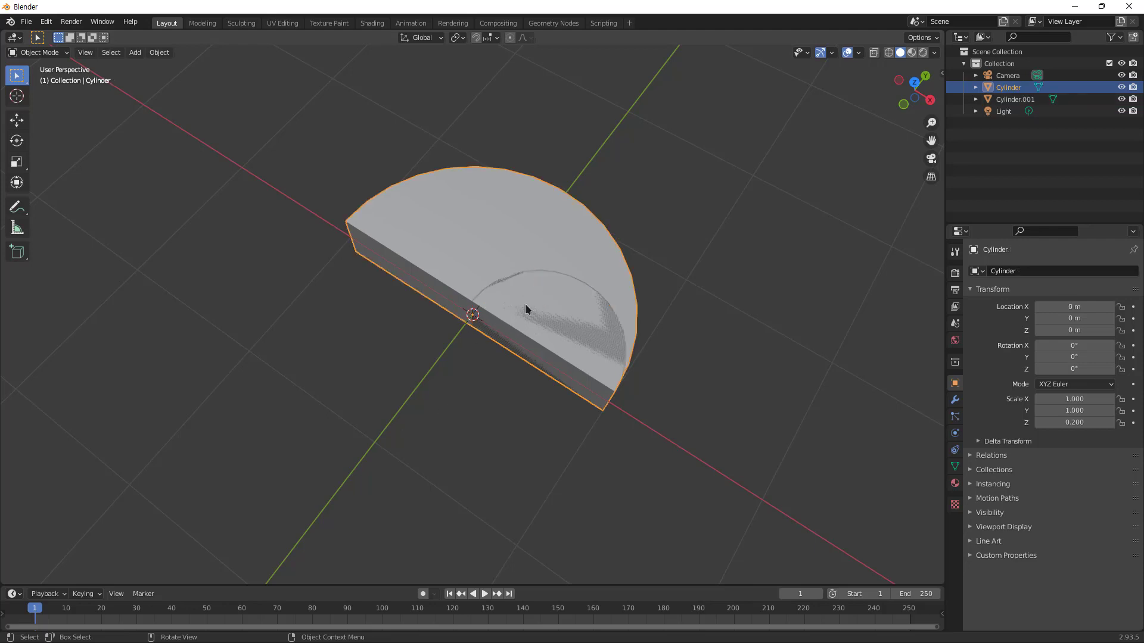
pyautogui.click(538, 311)
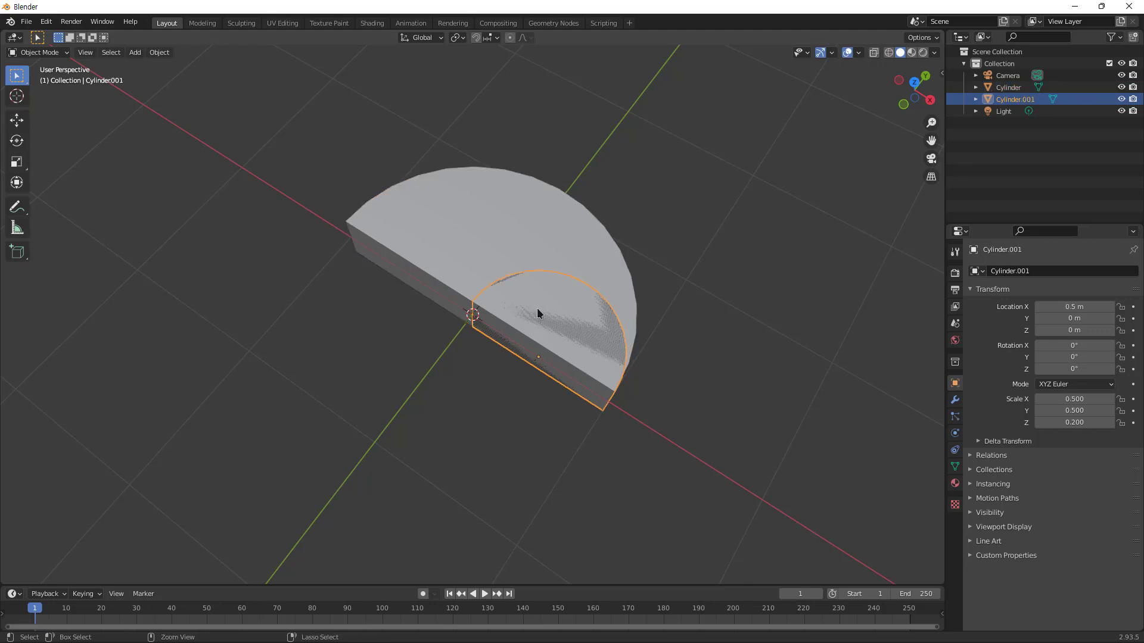
pyautogui.hotkey('ctrl', 'c')
pyautogui.hotkey('ctrl', 'v')
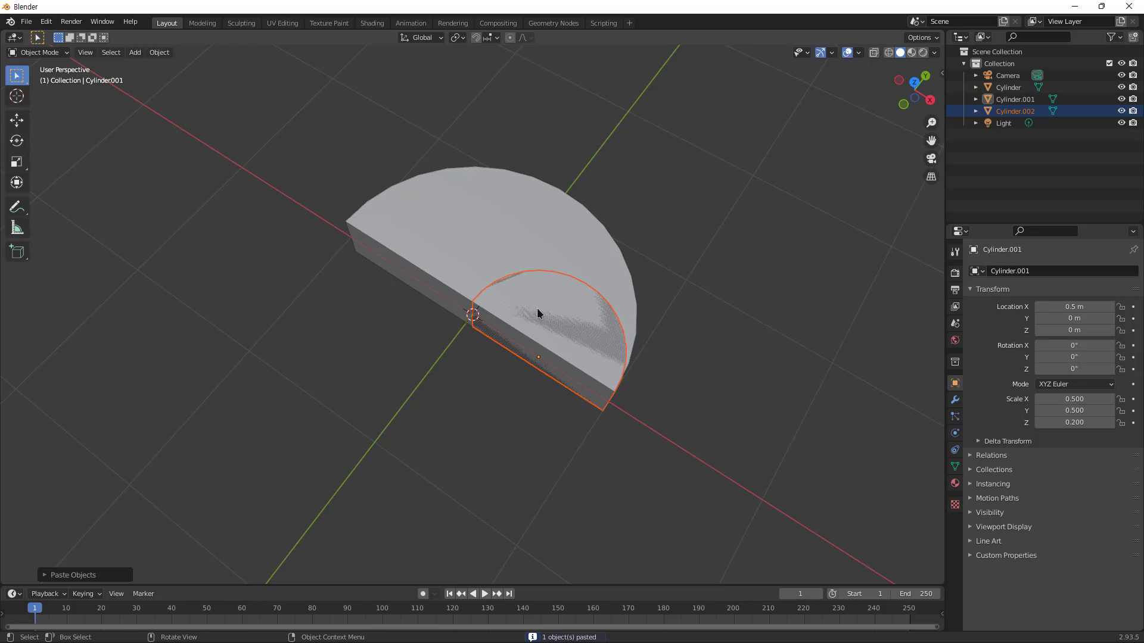
pyautogui.press('g')
pyautogui.click(299, 363)
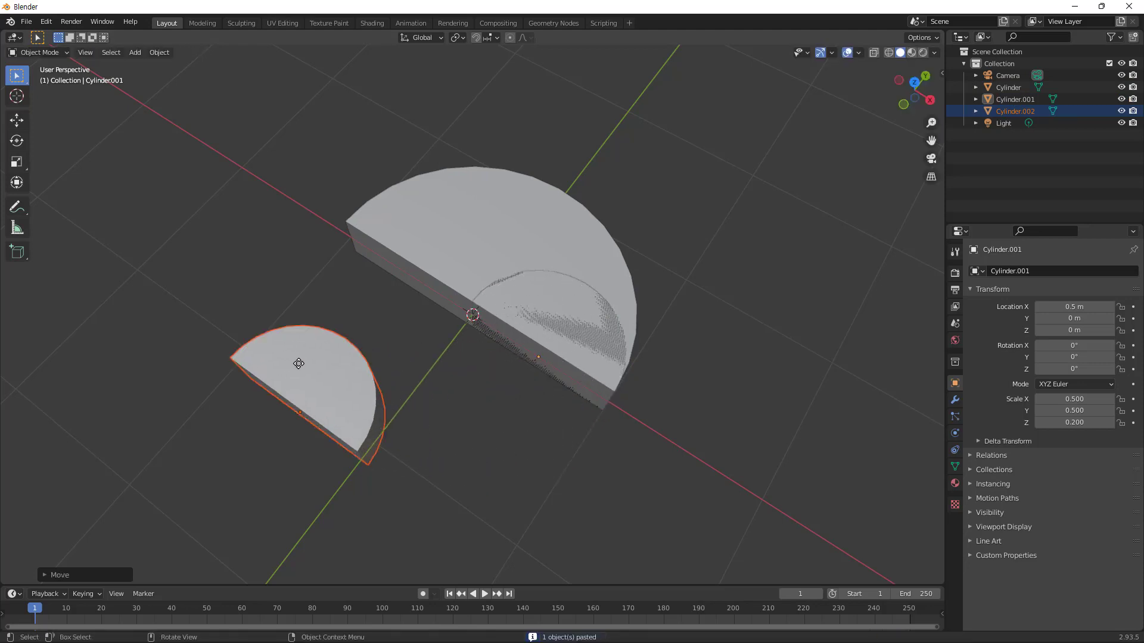
# Add a Boolean modifier in Difference mode to the large half-disc
pyautogui.click(557, 308)
pyautogui.click(565, 298)
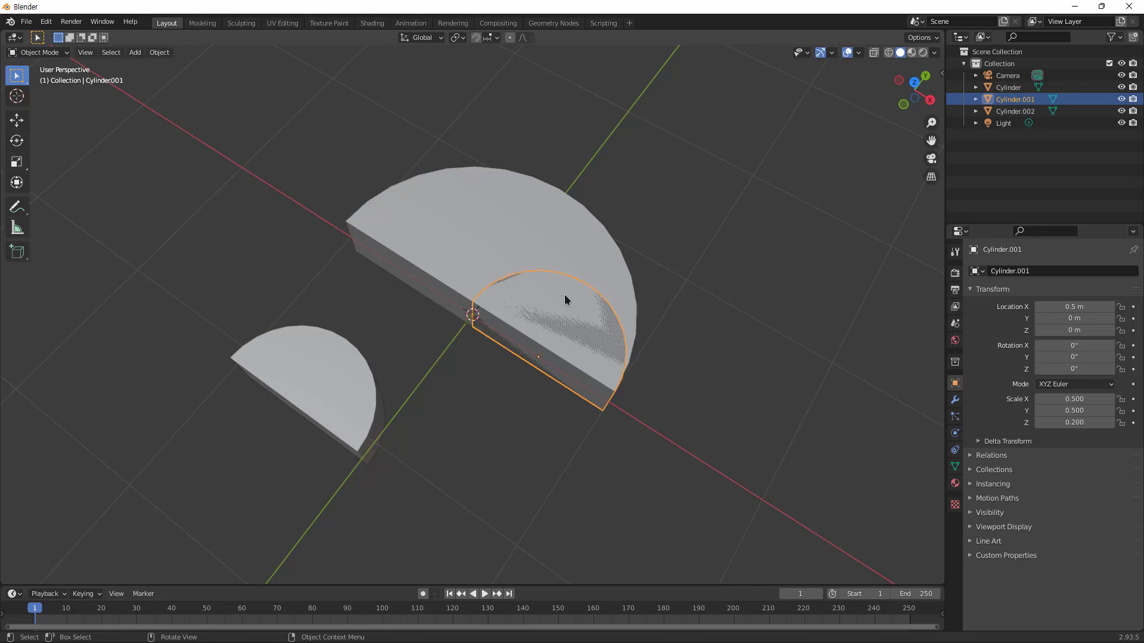
pyautogui.click(515, 224)
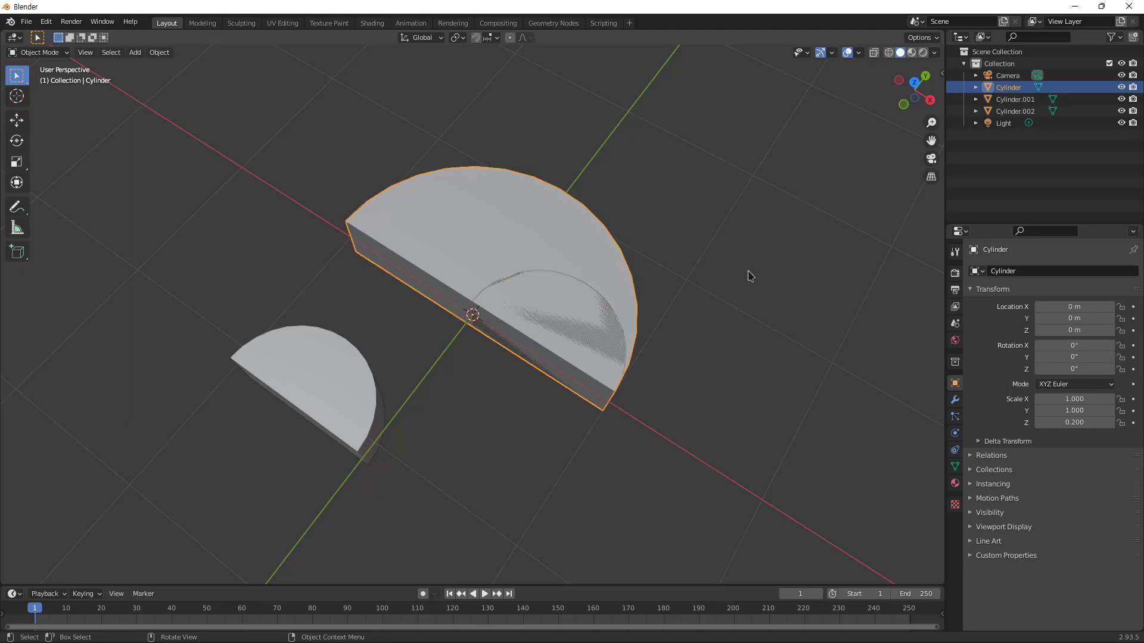
pyautogui.click(954, 400)
pyautogui.click(1014, 275)
pyautogui.click(899, 331)
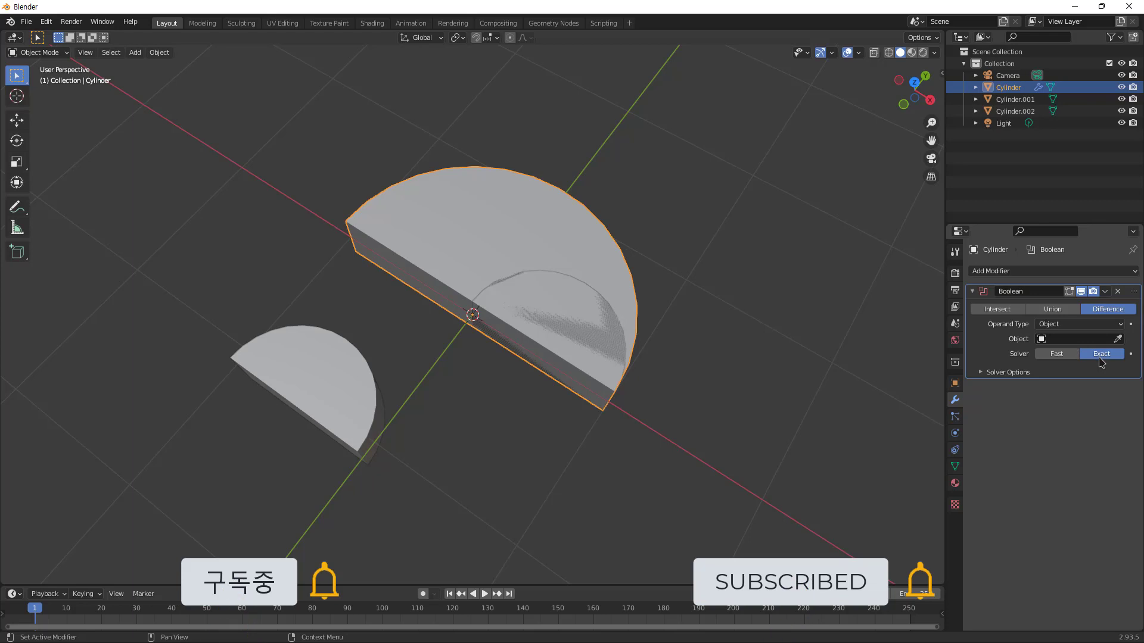
# Check the Boolean's available cutting objects and select Cylinder.001 and Cylinder.002 in turn to identify which small half-disc is which
pyautogui.click(1070, 340)
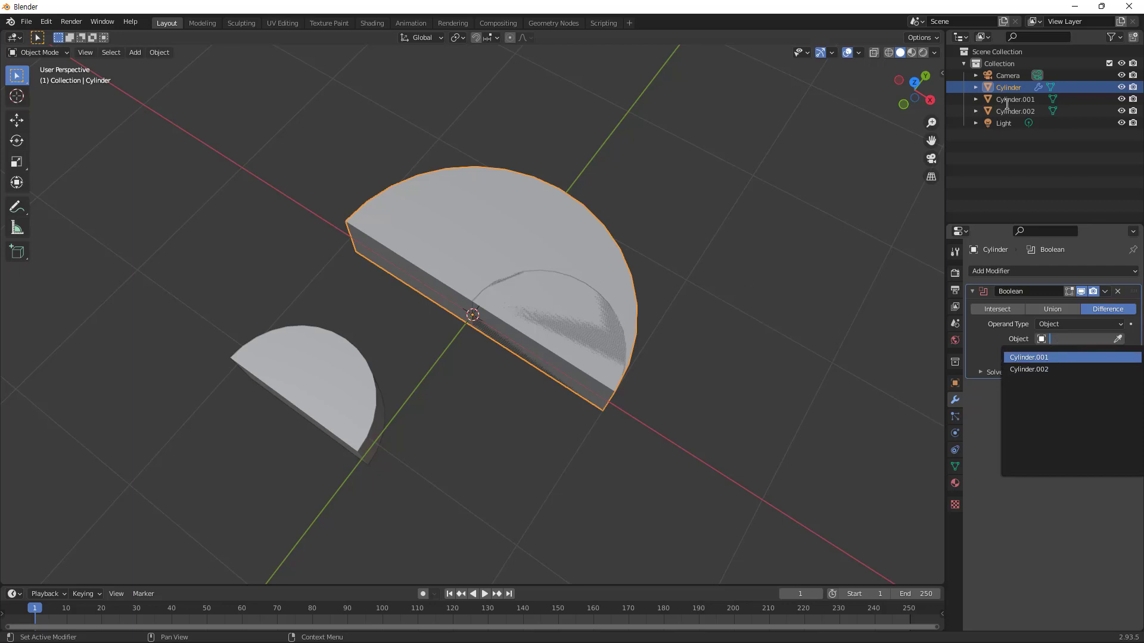
pyautogui.click(834, 294)
pyautogui.click(1002, 99)
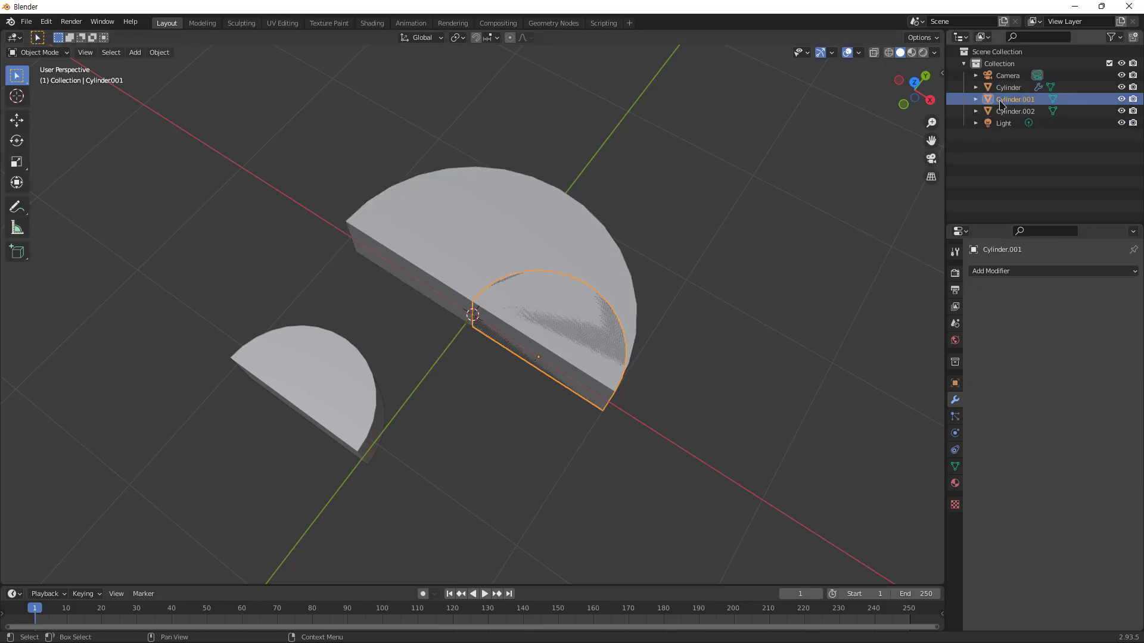
pyautogui.click(1026, 115)
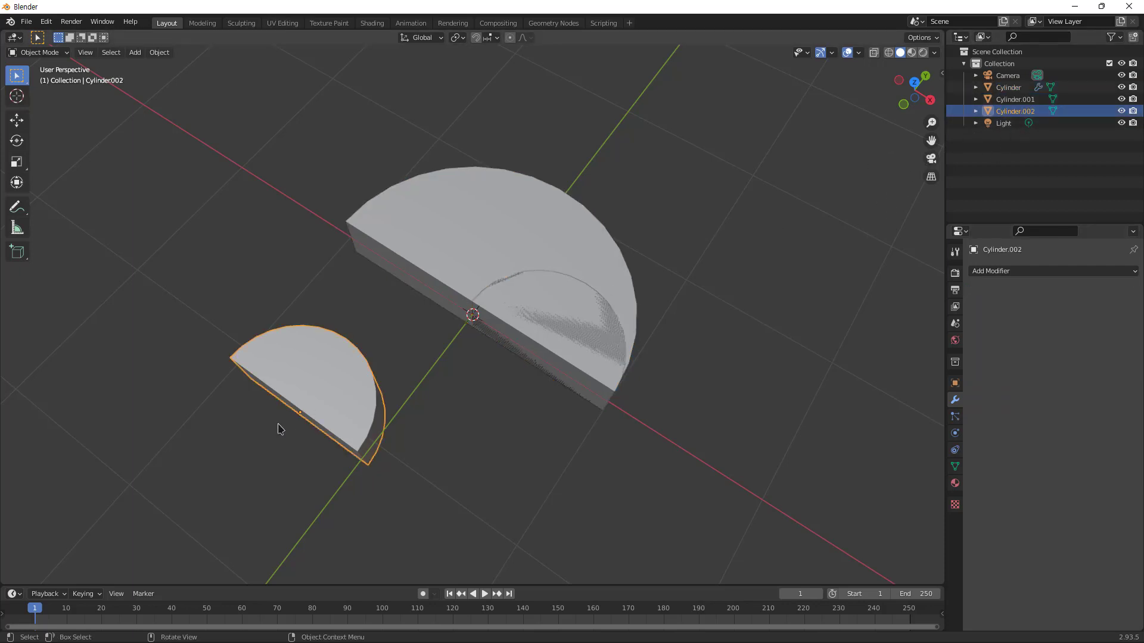
pyautogui.click(548, 327)
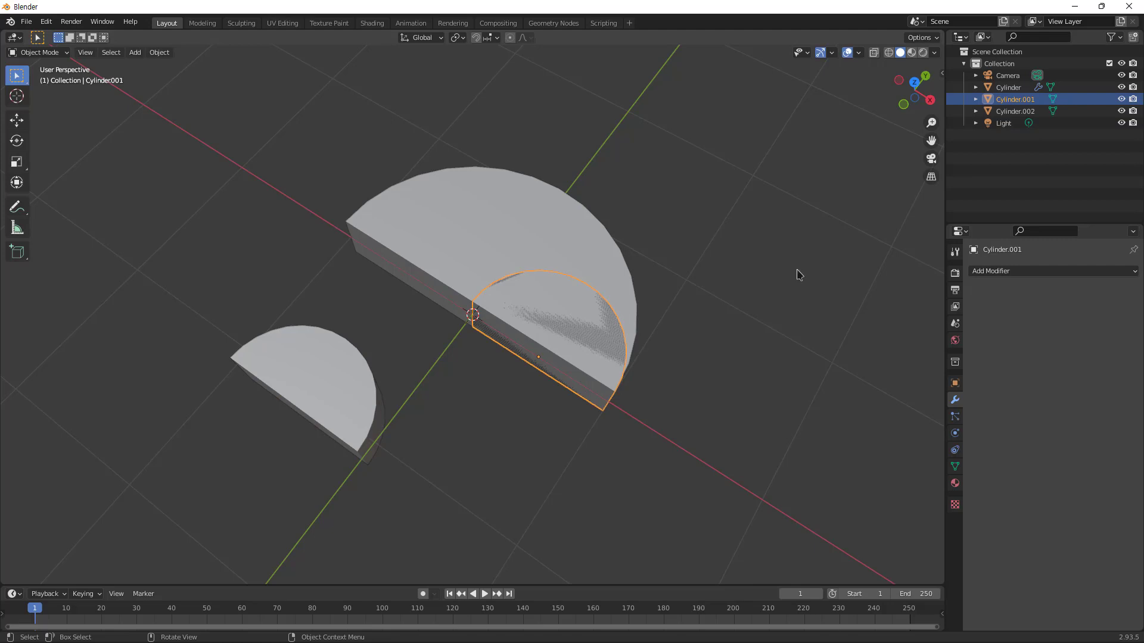
# Set Cylinder.001 as the cutting object of the large half-disc's Boolean Difference and apply the modifier
pyautogui.click(1007, 87)
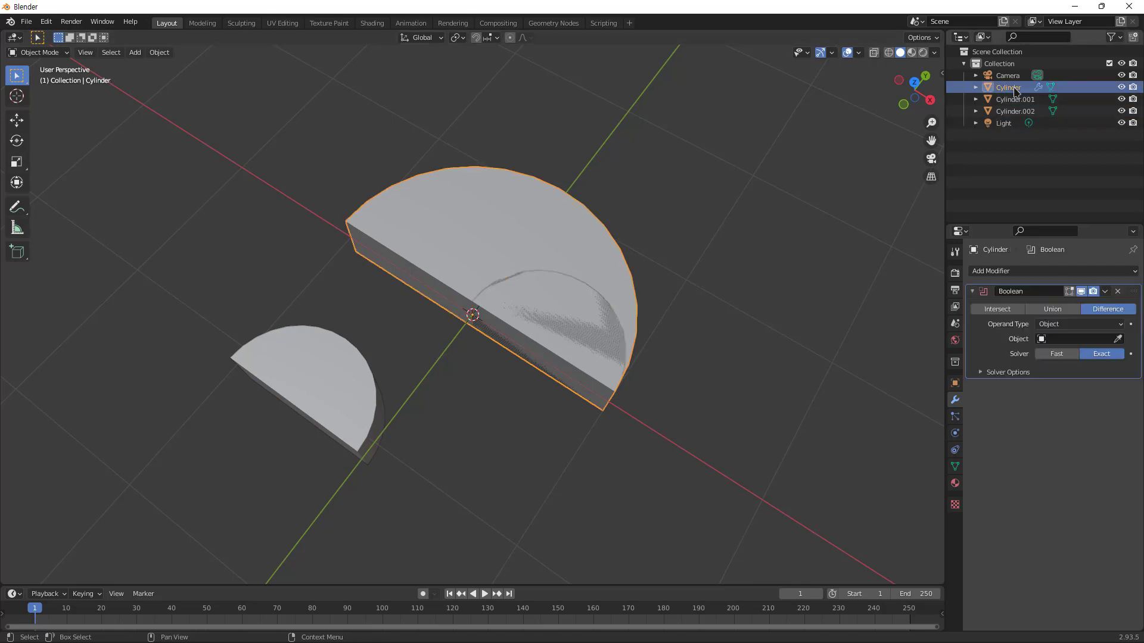
pyautogui.click(1076, 339)
pyautogui.click(1053, 358)
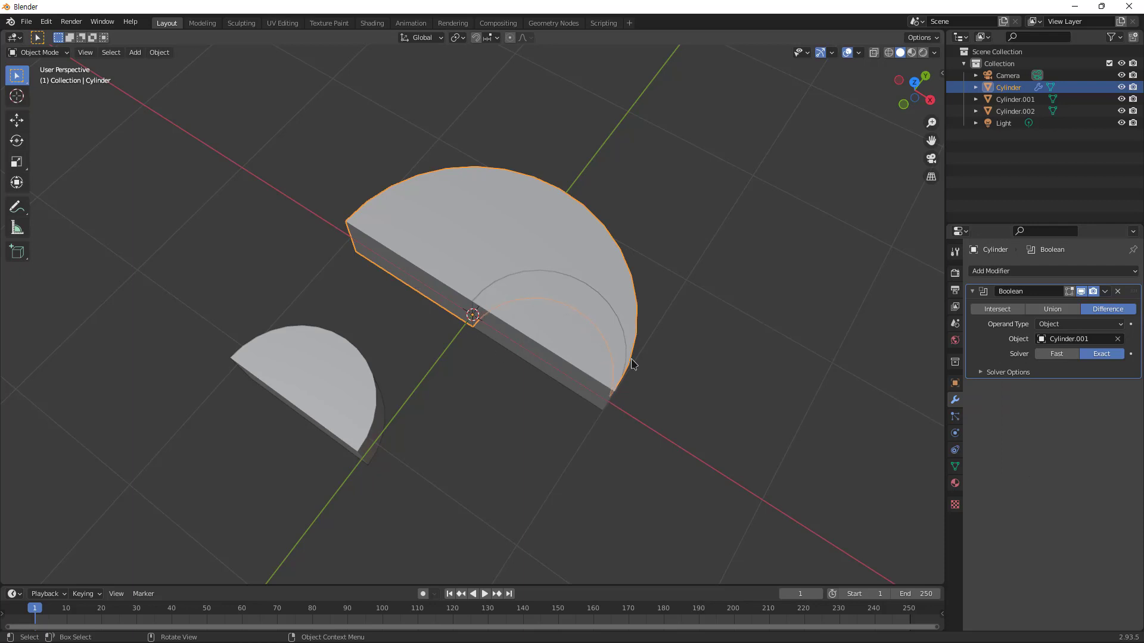
pyautogui.click(1105, 292)
pyautogui.click(1052, 305)
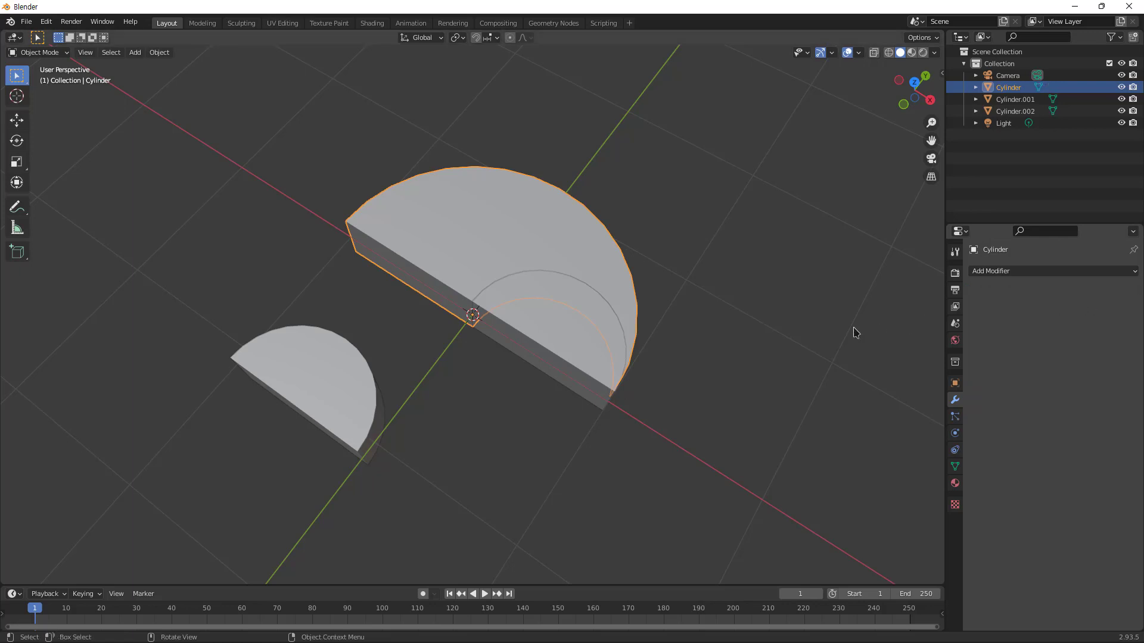
# Move the small cutter half-disc out of the large one's cutout and delete it
pyautogui.click(542, 331)
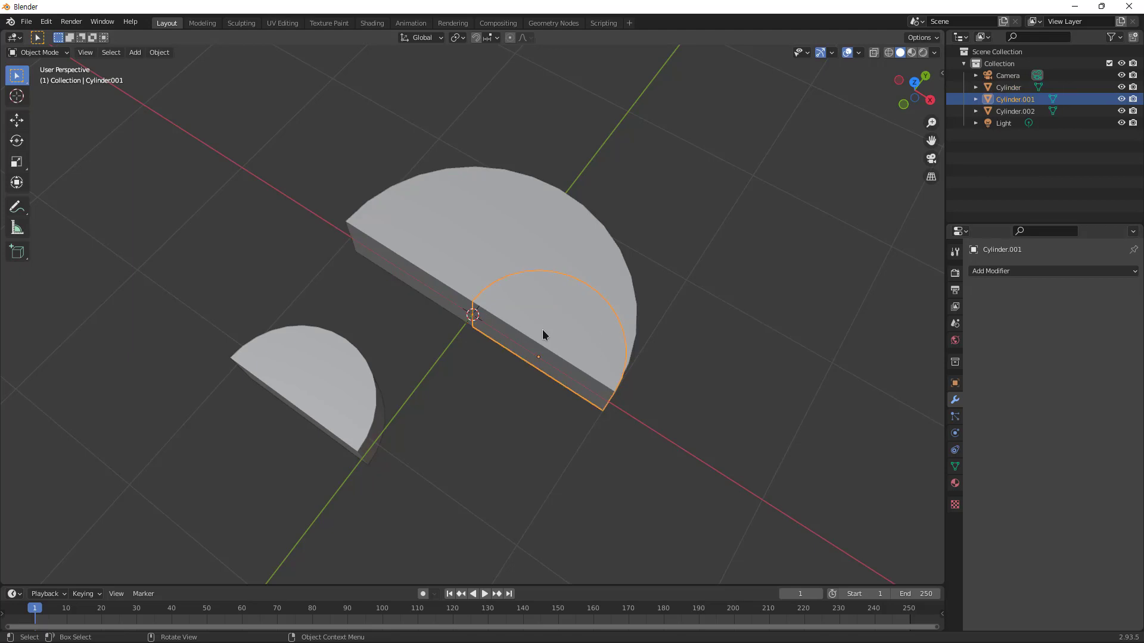
pyautogui.press('g')
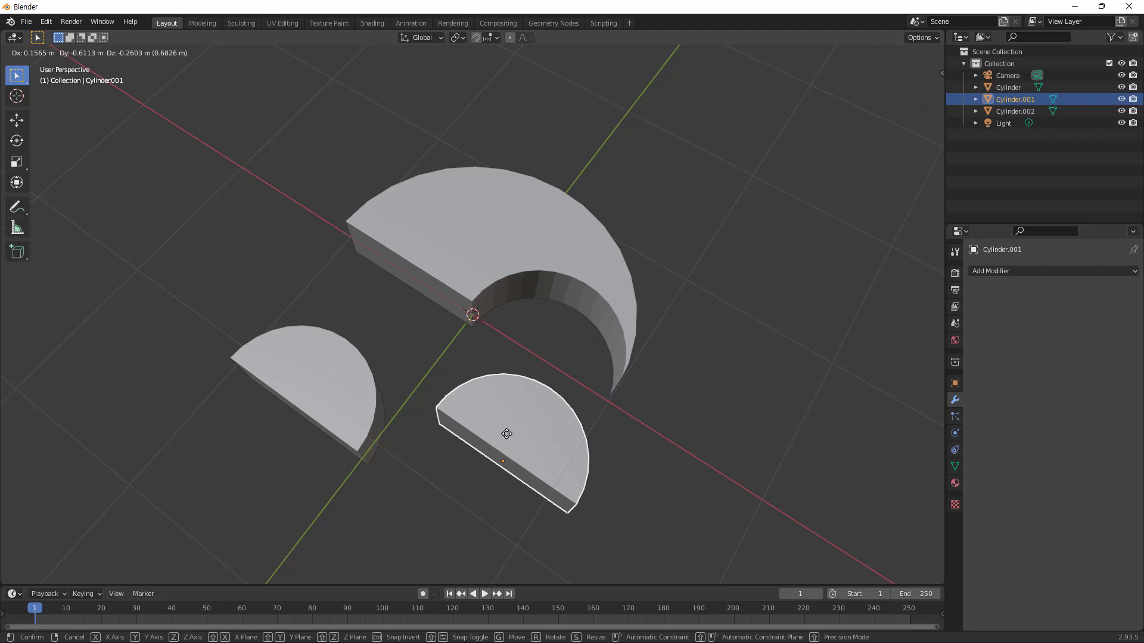
pyautogui.click(506, 434)
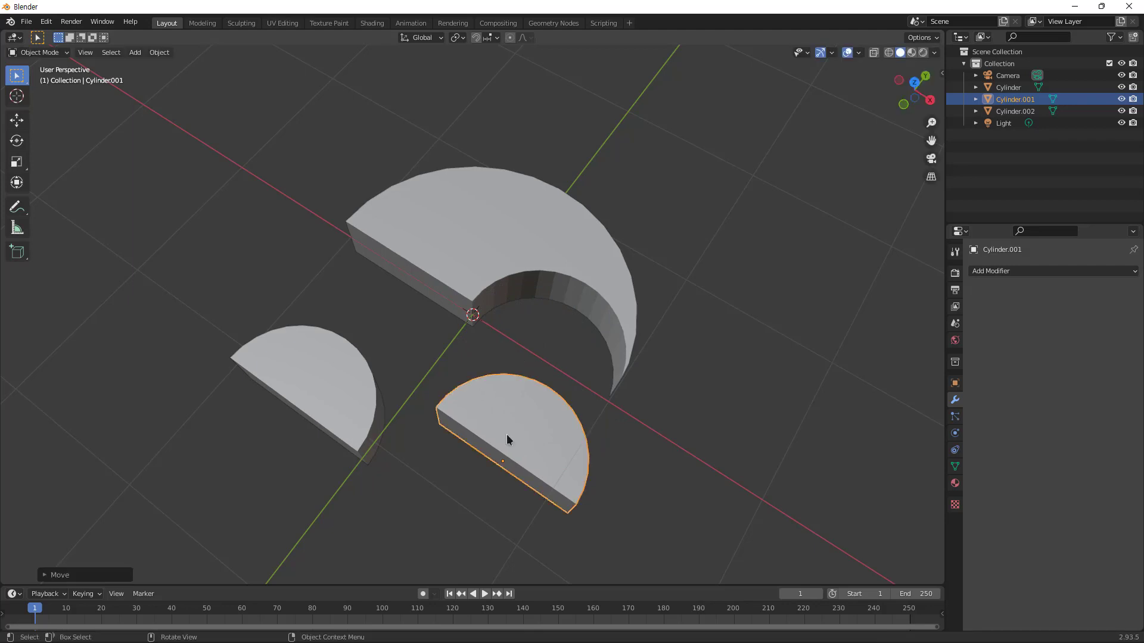
pyautogui.press('Delete')
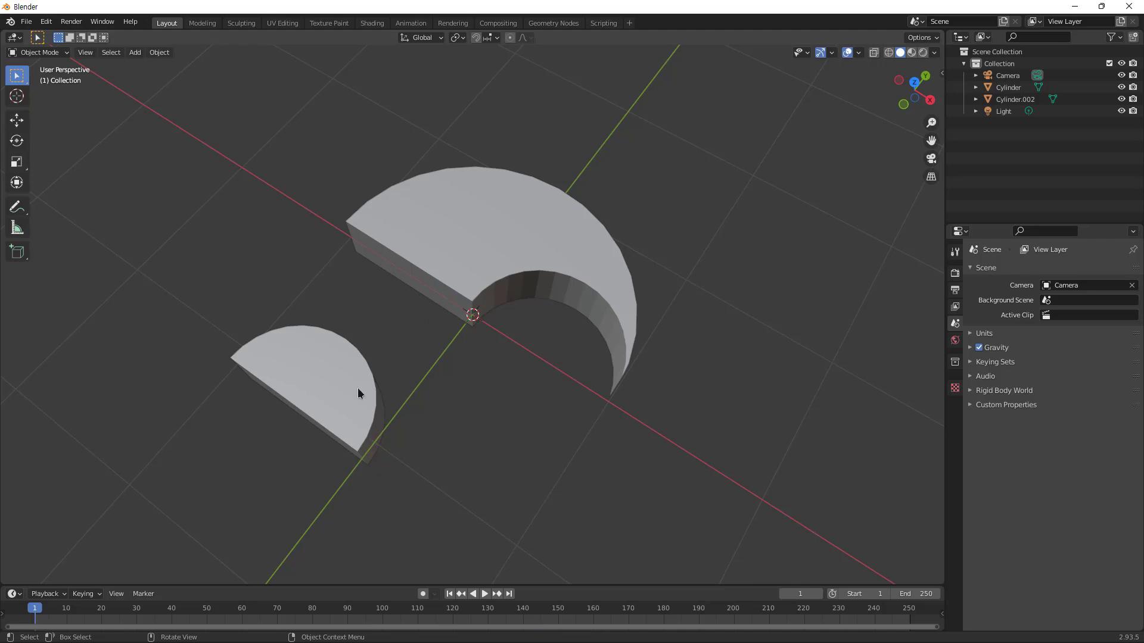
# Rotate the spare small half-disc about the global Z axis and set its Z rotation to exactly 180°
pyautogui.click(327, 375)
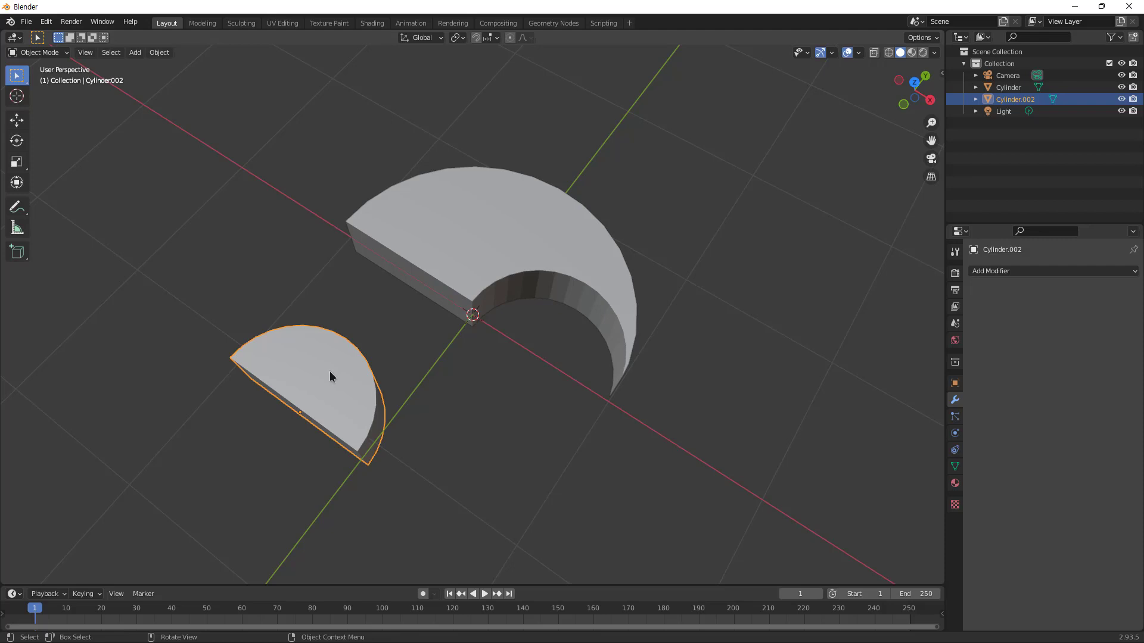
pyautogui.press('r')
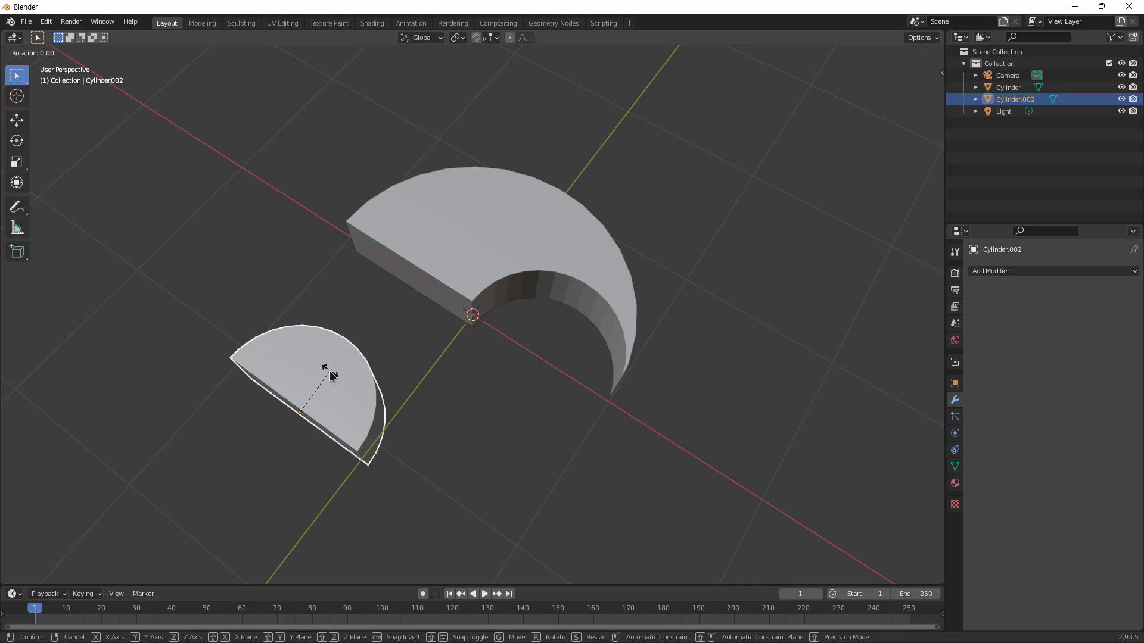
pyautogui.press('z')
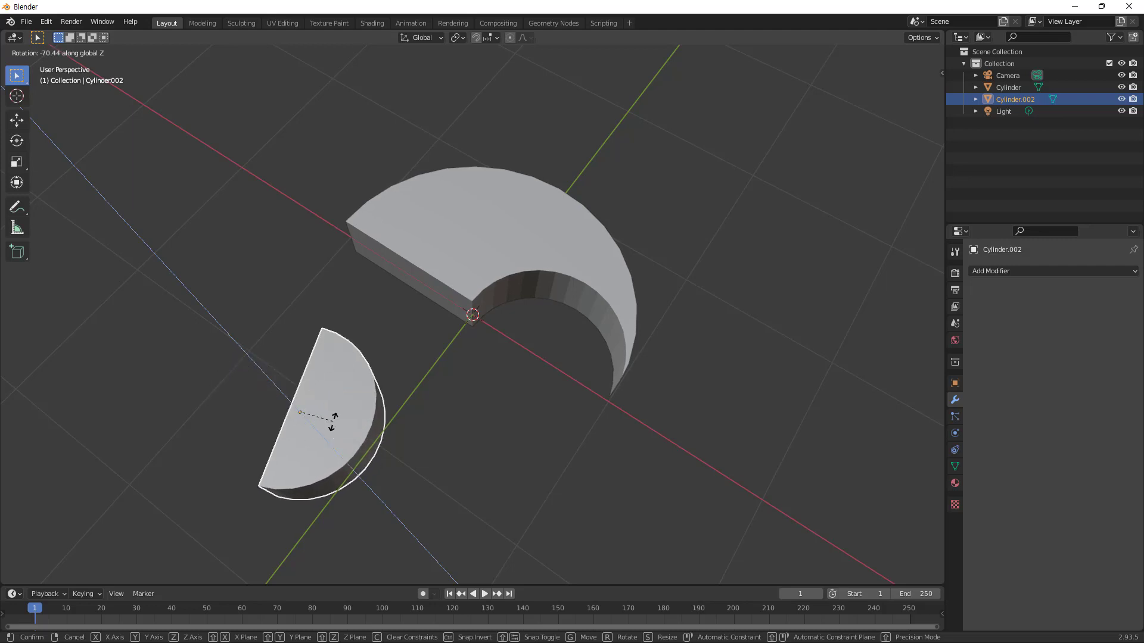
pyautogui.click(263, 460)
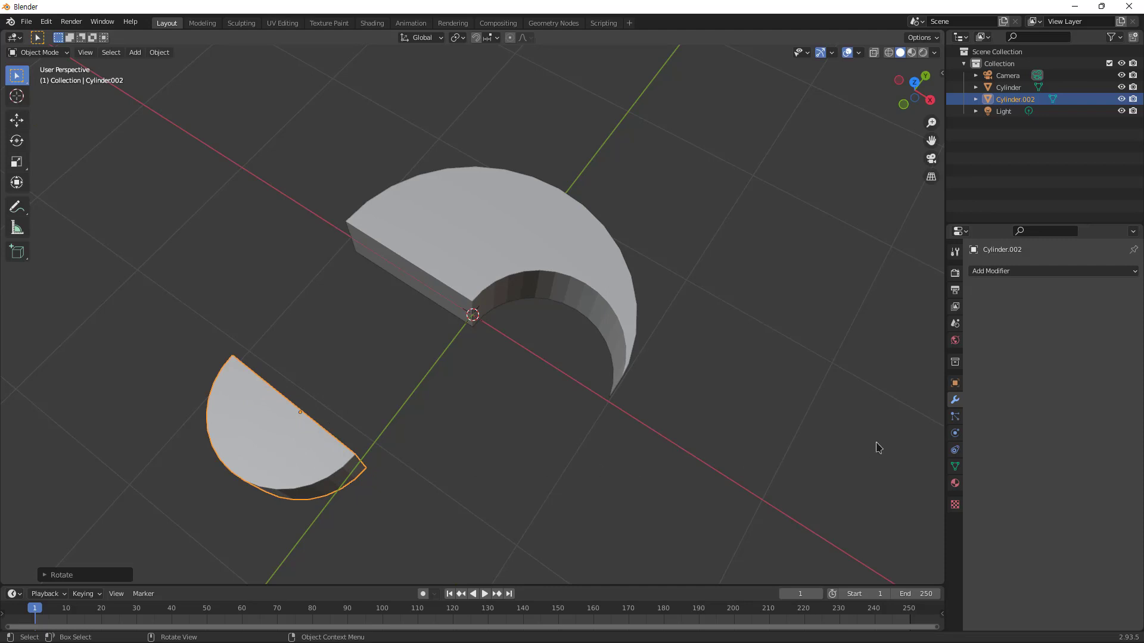
pyautogui.click(955, 384)
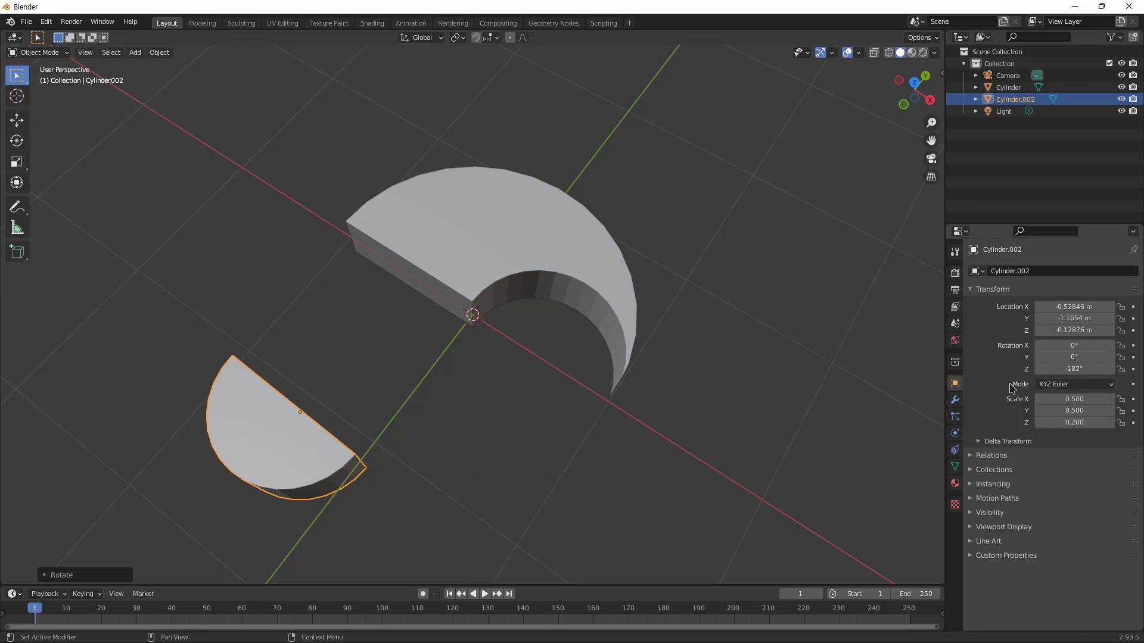
pyautogui.click(1074, 370)
pyautogui.hotkey('ctrl', 'a')
pyautogui.write('180')
pyautogui.press('Return')
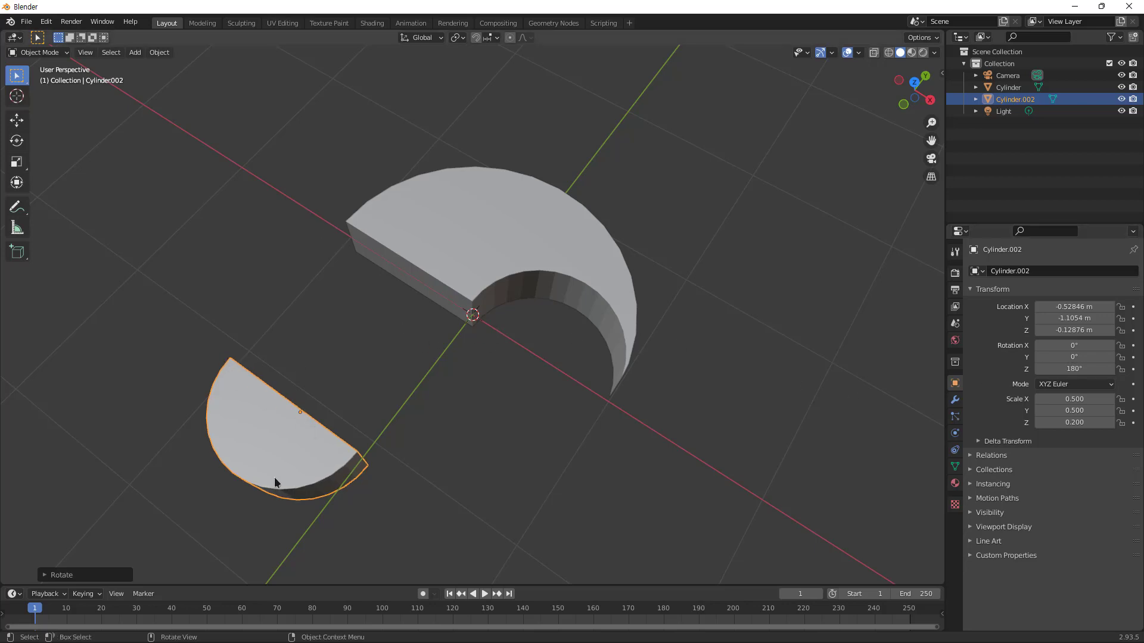
# Set the small half-disc's location to X -0.5 m, Y 0 m and Z 0 m, against the large one's remaining straight edge
pyautogui.click(1079, 331)
pyautogui.write('0')
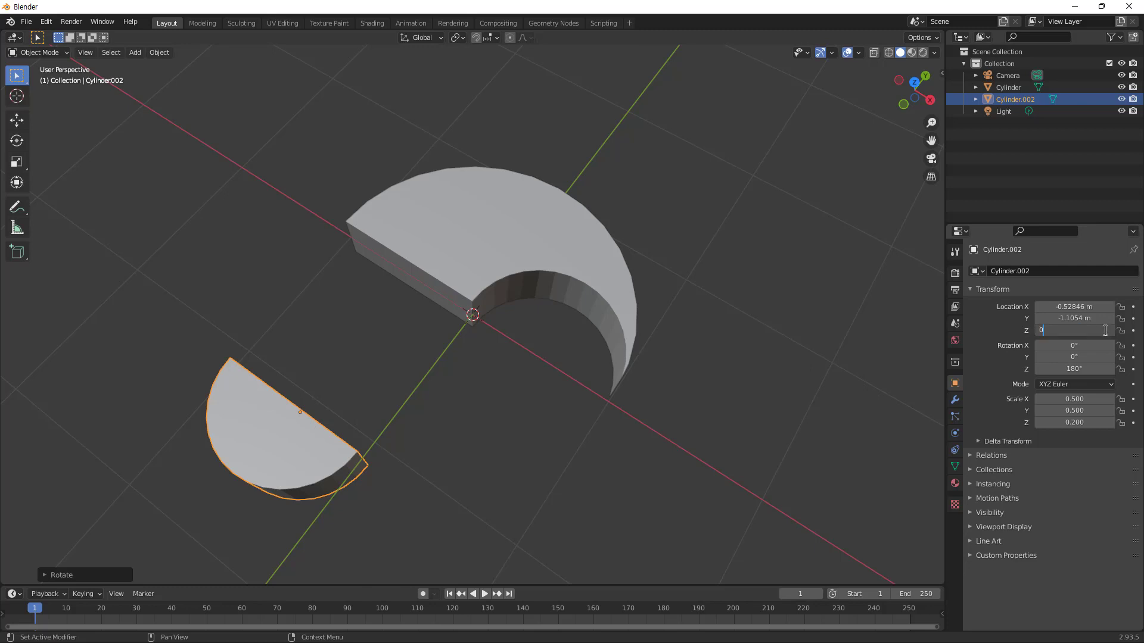
pyautogui.press('Return')
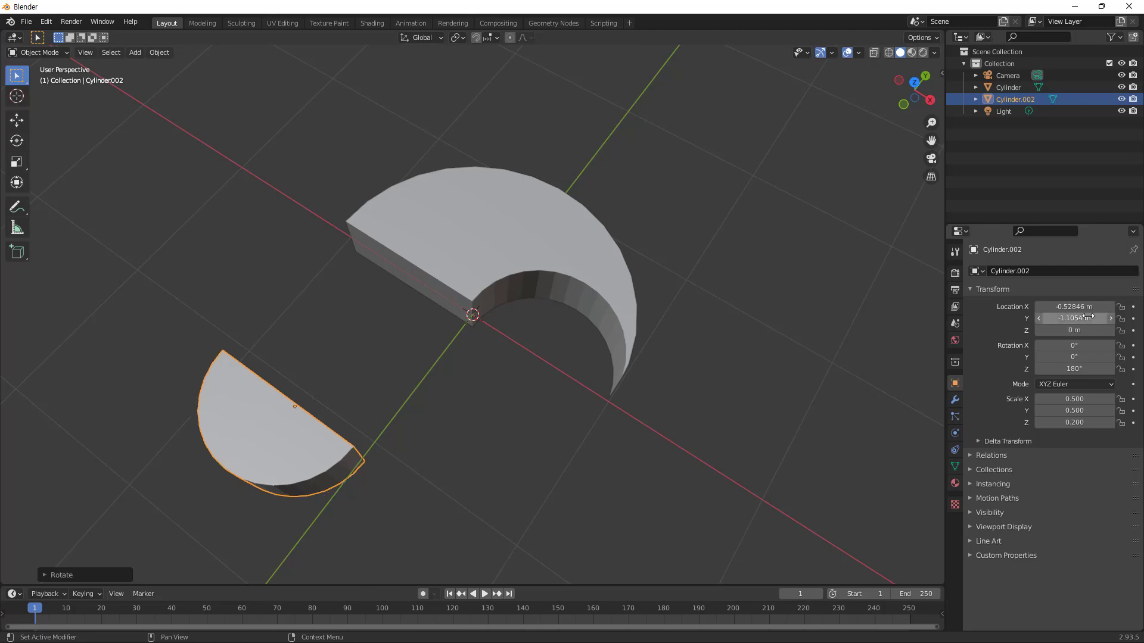
pyautogui.click(1087, 318)
pyautogui.write('0')
pyautogui.press('Return')
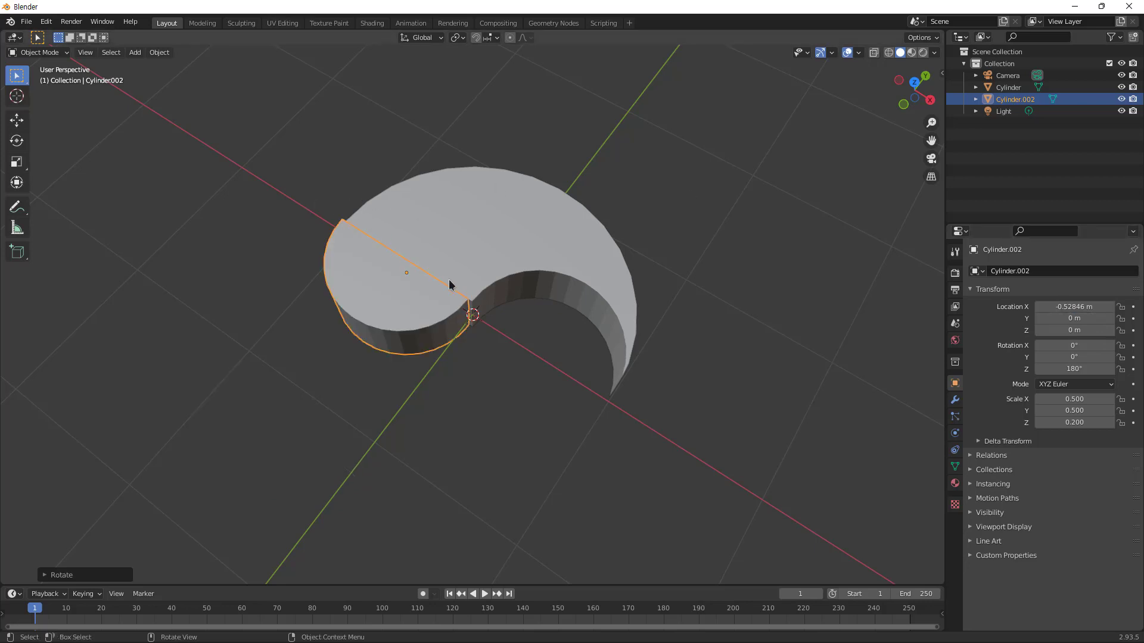
pyautogui.click(1072, 306)
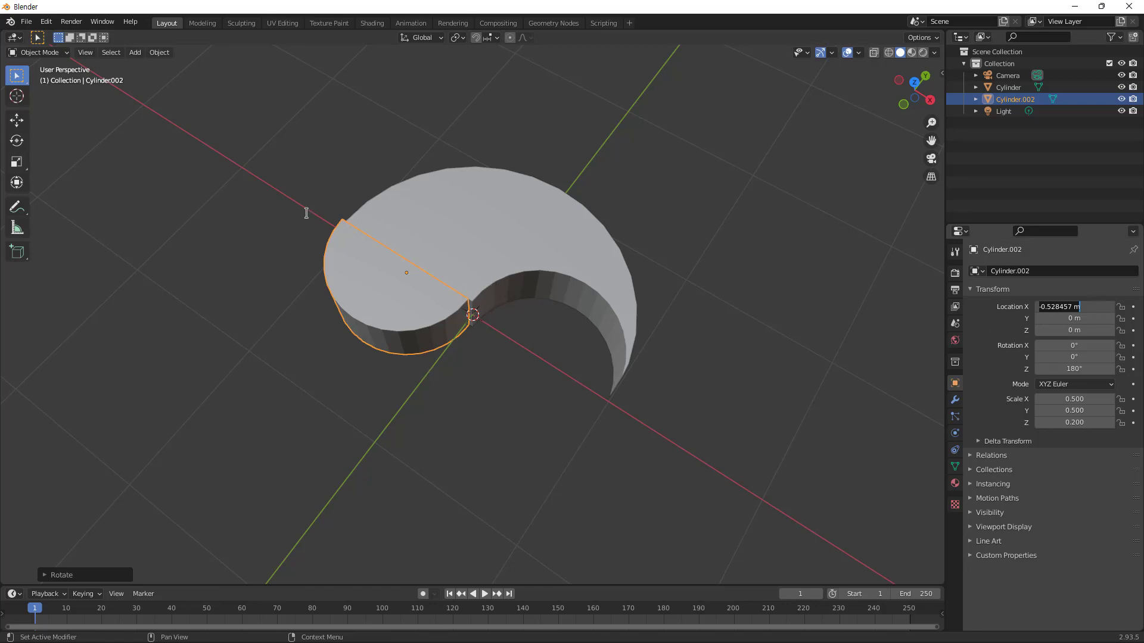
pyautogui.press('BackSpace')
pyautogui.press('Return')
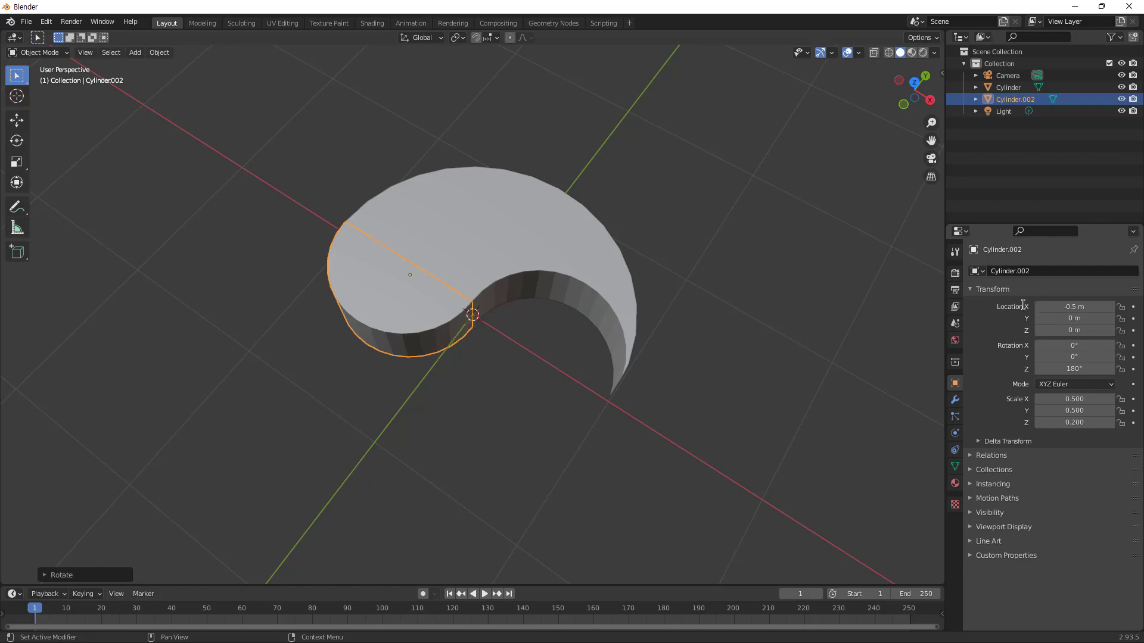
# Select both the cut large half-disc and the small half-disc and join them into one object
pyautogui.moveTo(230, 276); pyautogui.dragTo(219, 248, button='middle')
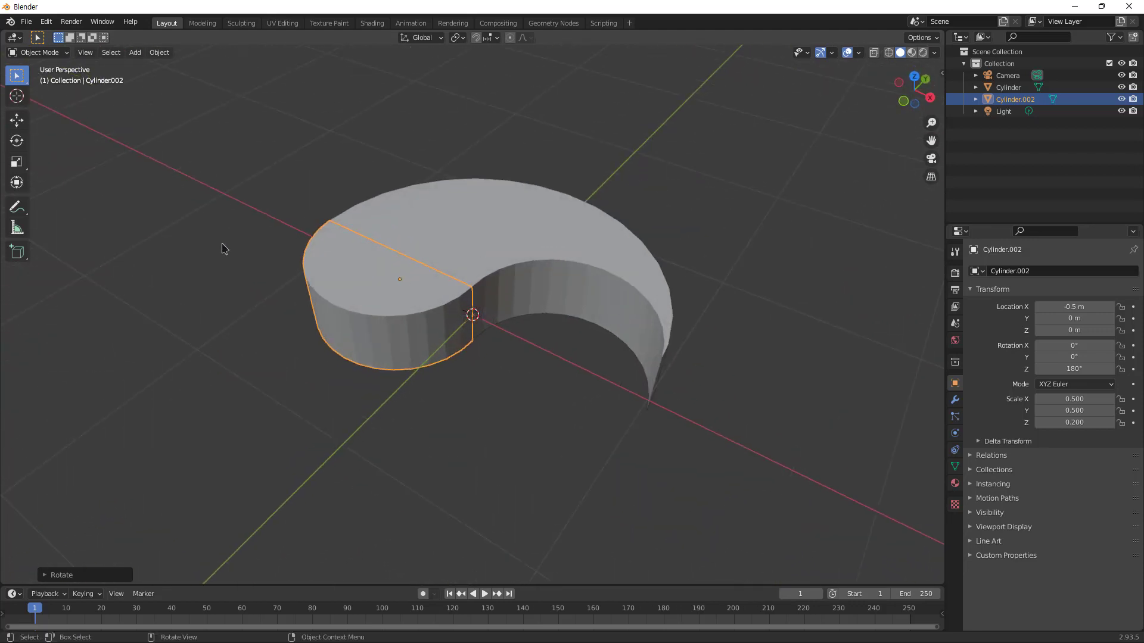
pyautogui.click(221, 247)
pyautogui.click(428, 230)
pyautogui.click(339, 292)
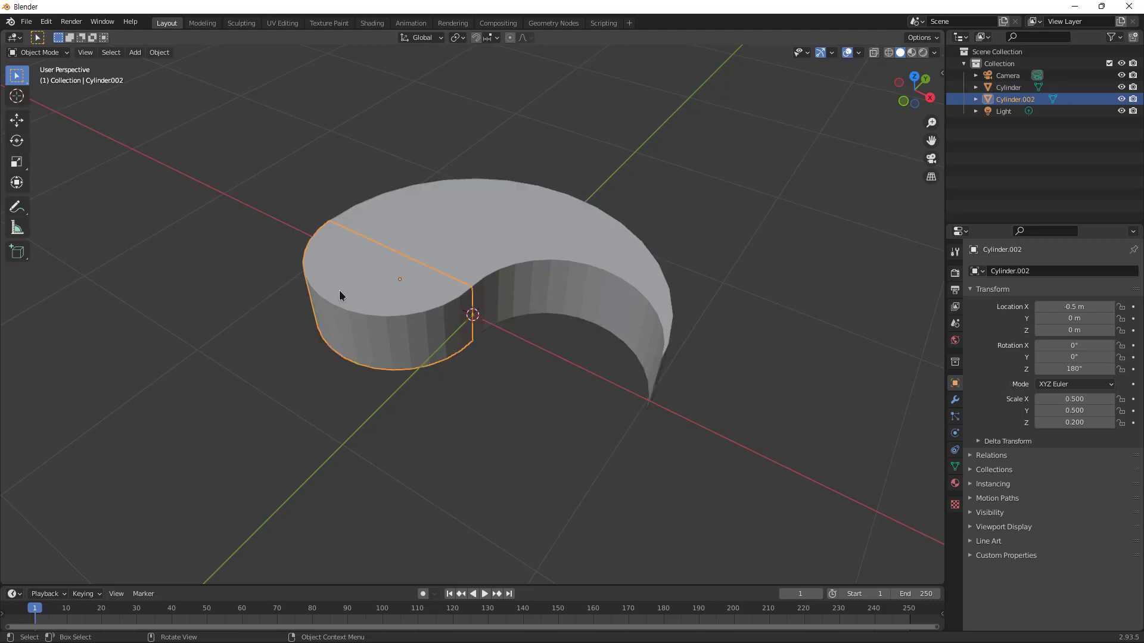
pyautogui.click(453, 410)
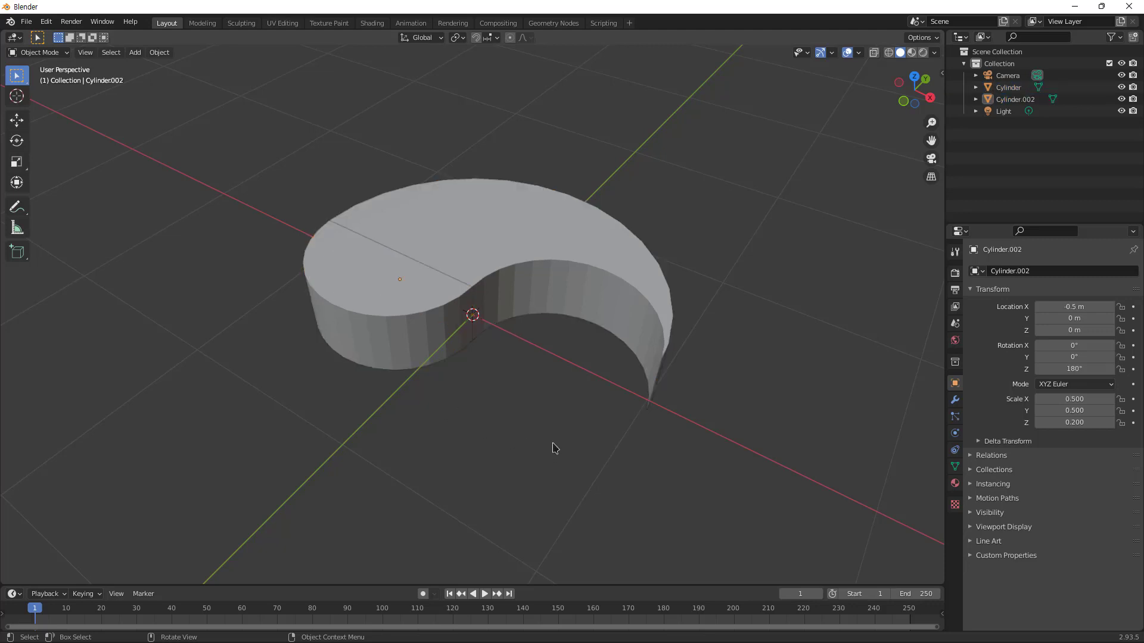
pyautogui.moveTo(316, 154); pyautogui.dragTo(439, 291)
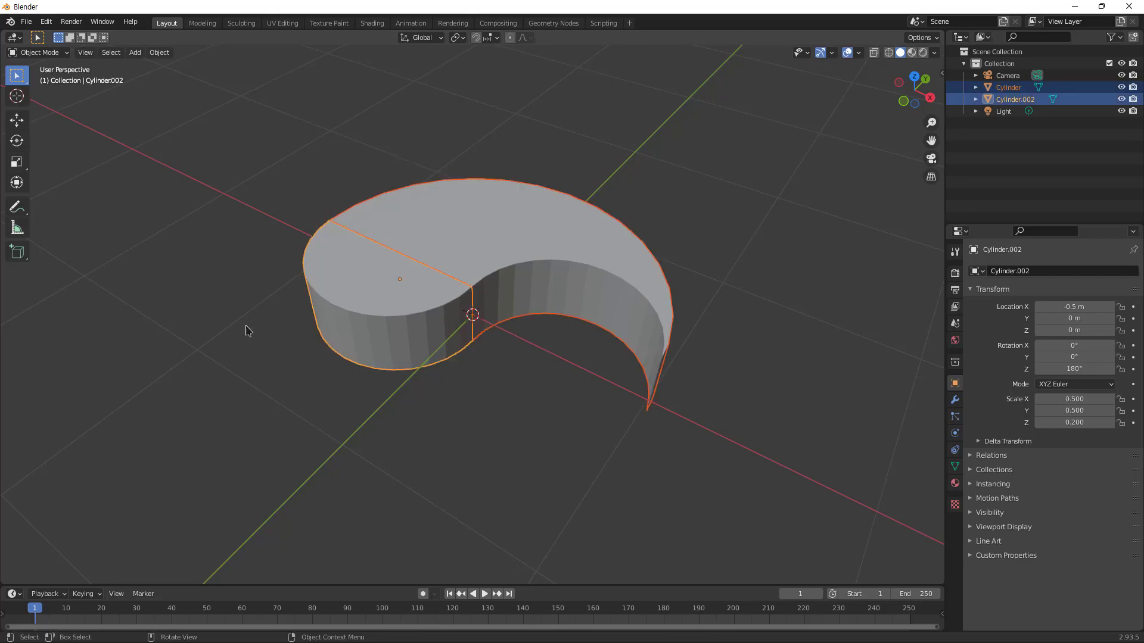
pyautogui.click(240, 138)
pyautogui.moveTo(222, 84); pyautogui.dragTo(794, 516)
pyautogui.click(604, 490)
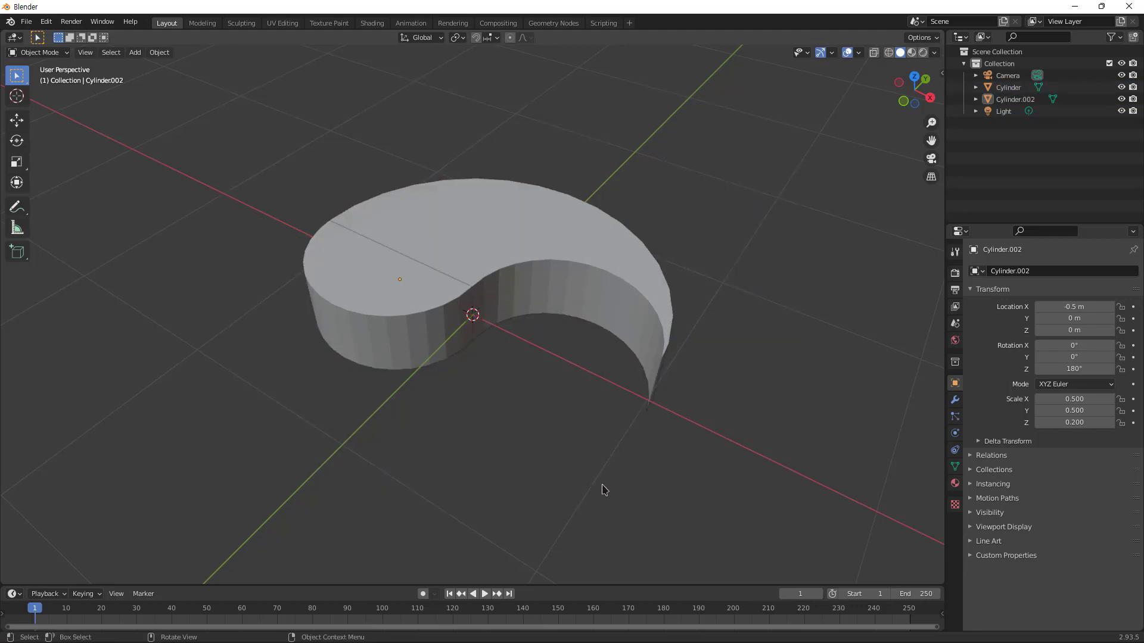
pyautogui.moveTo(376, 179); pyautogui.dragTo(410, 292)
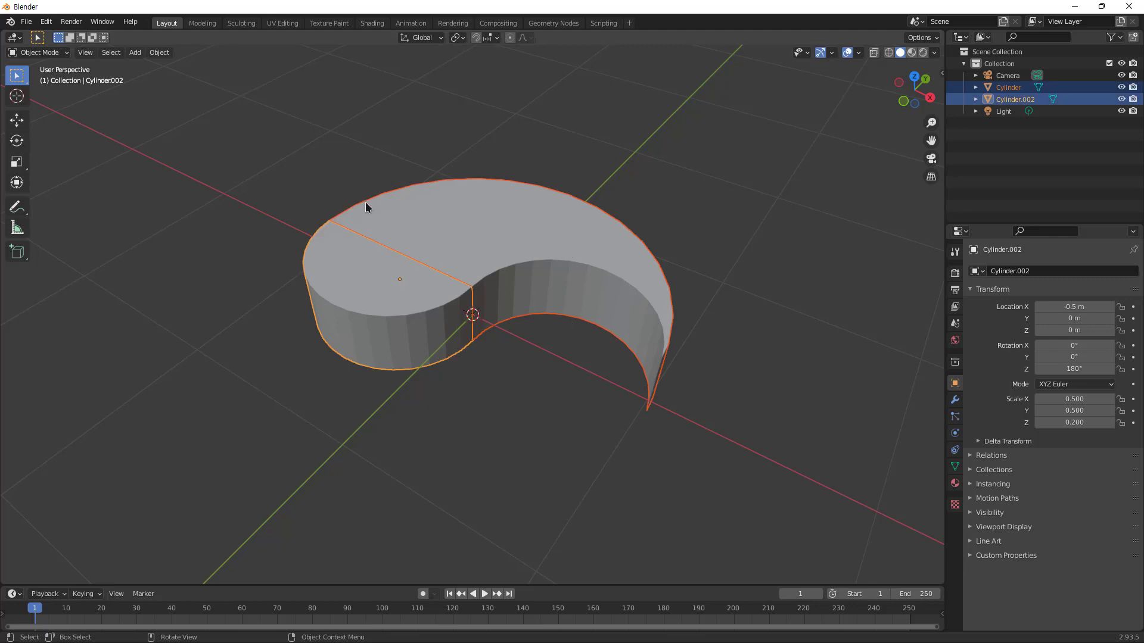
pyautogui.click(160, 53)
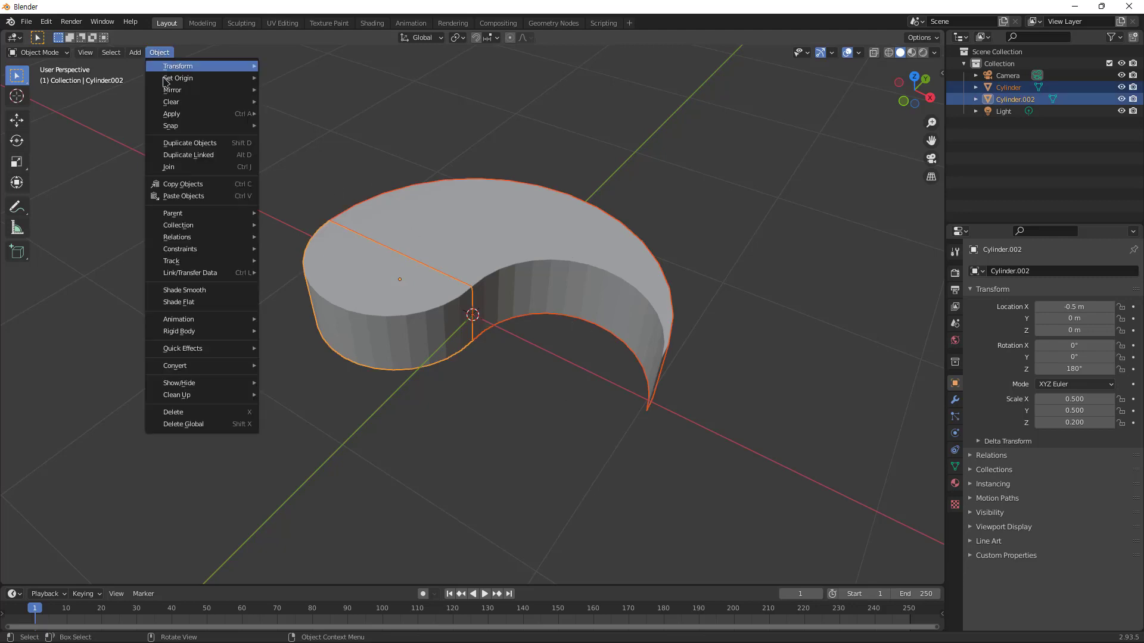
pyautogui.click(205, 168)
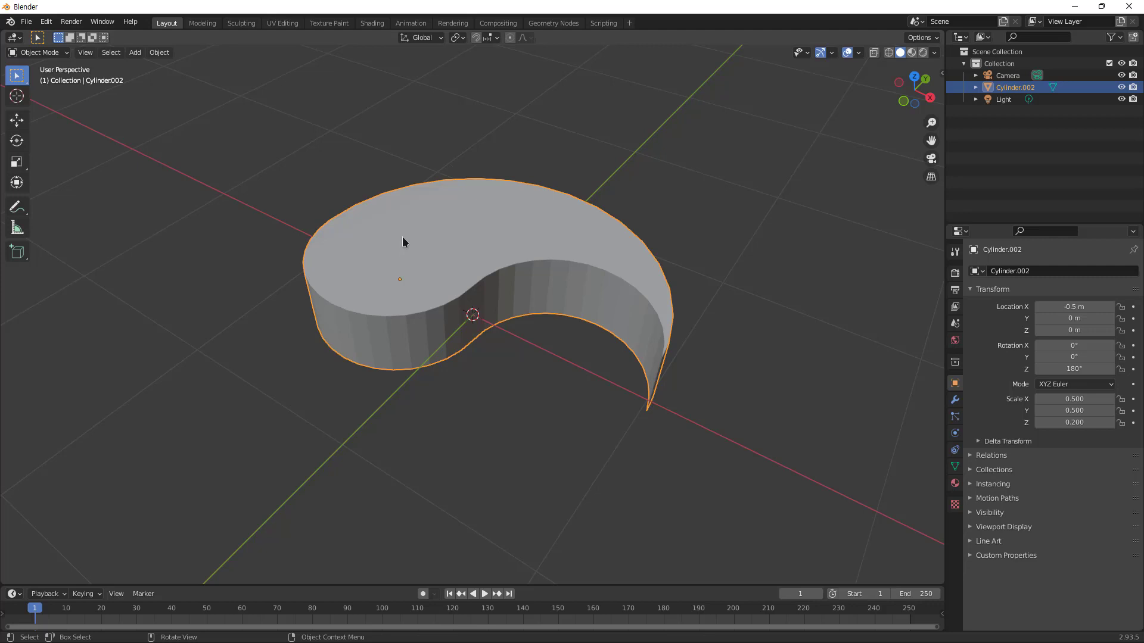
# Paste a copy of the joined comma shape in place and rotate it freehand about the global Z axis by roughly half a turn
pyautogui.hotkey('ctrl', 'c')
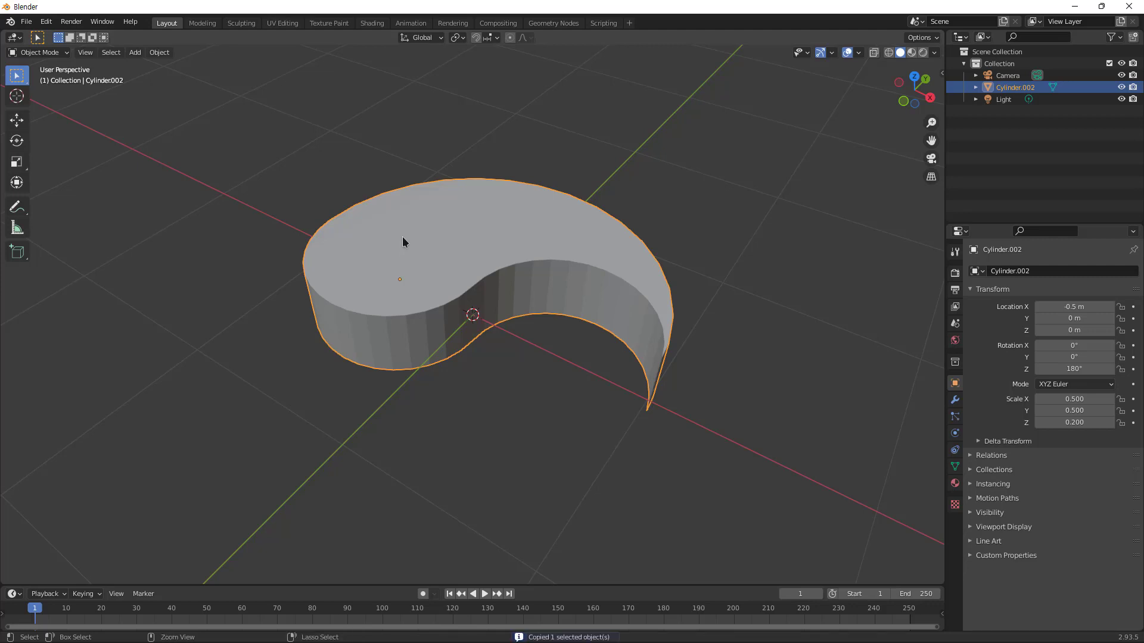
pyautogui.hotkey('ctrl', 'v')
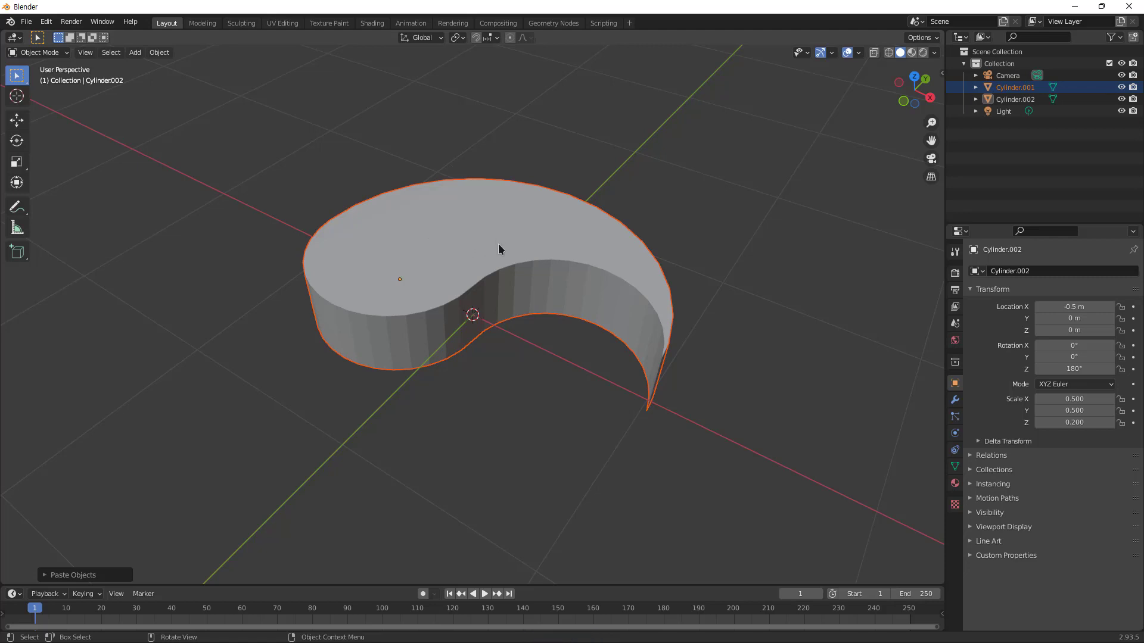
pyautogui.press('r')
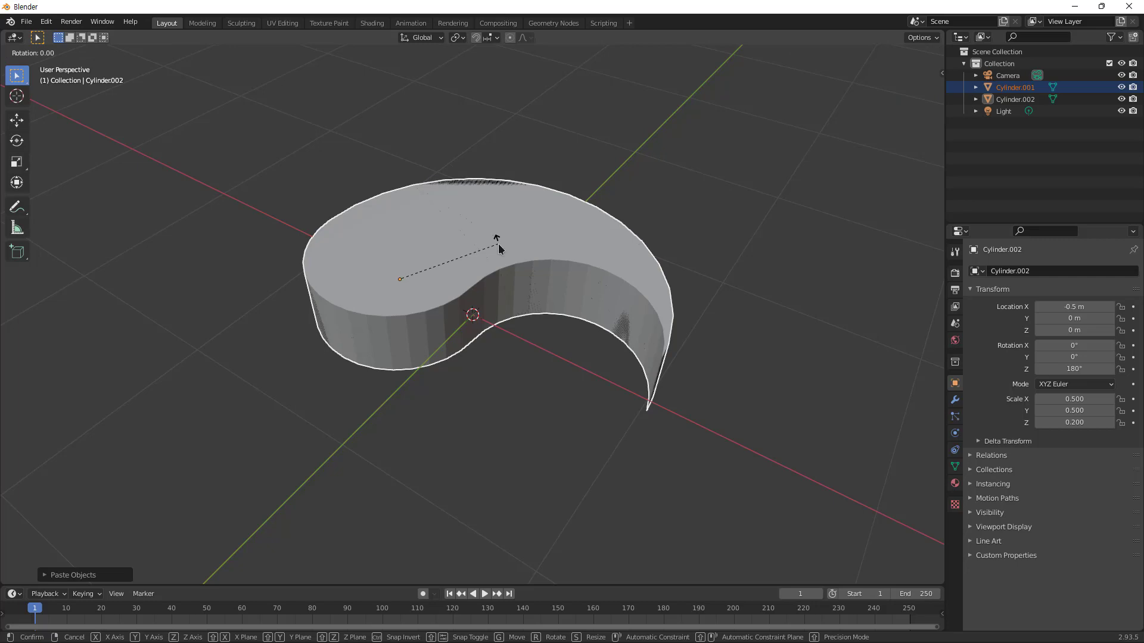
pyautogui.press('z')
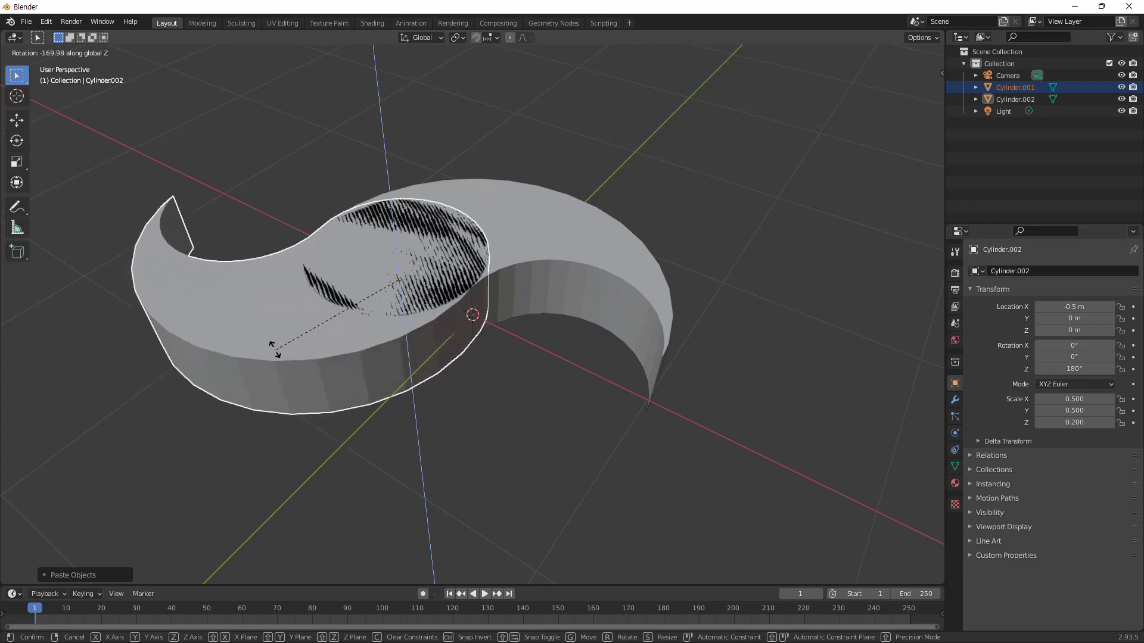
pyautogui.click(250, 309)
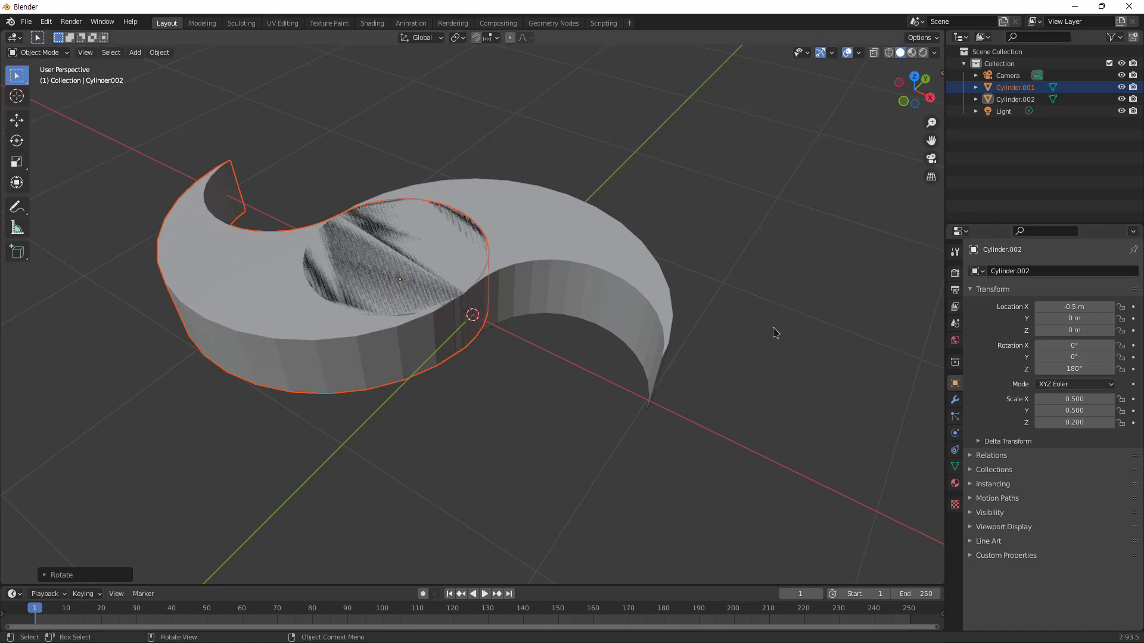
# Set the Z rotation of the copied comma shape to exactly 0°
pyautogui.click(529, 239)
pyautogui.click(192, 239)
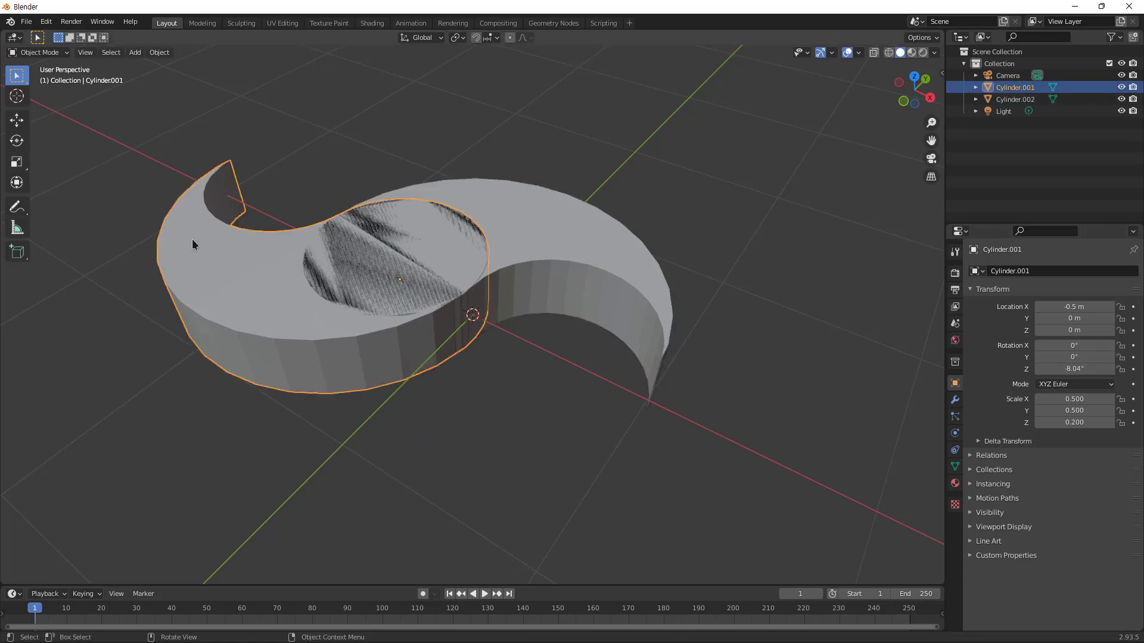
pyautogui.doubleClick(1071, 370)
pyautogui.write('0')
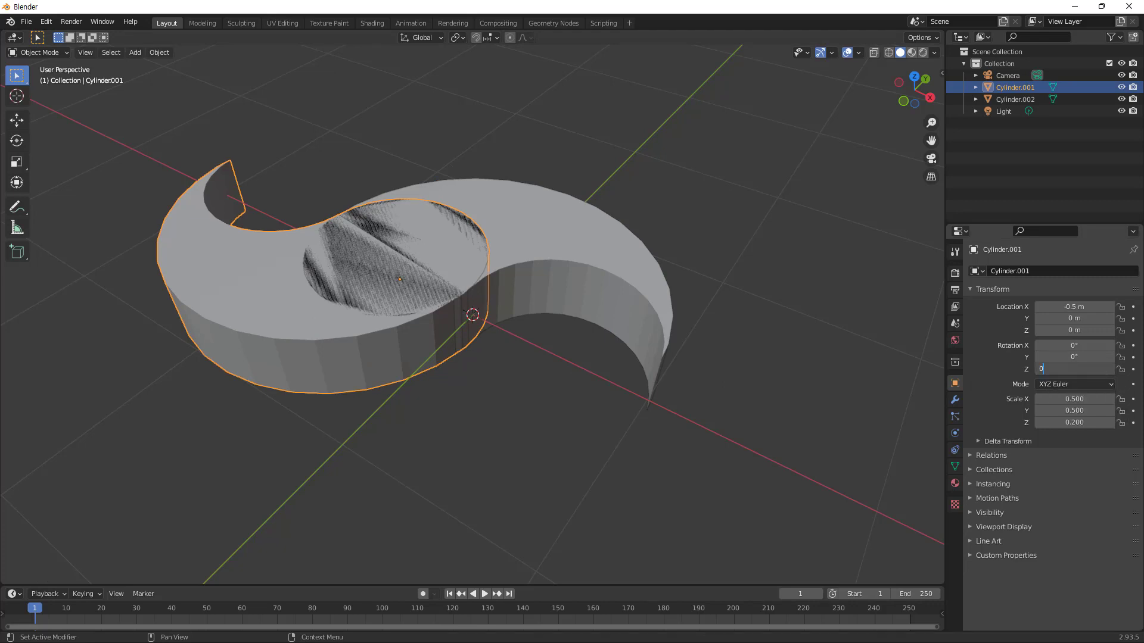
pyautogui.press('Return')
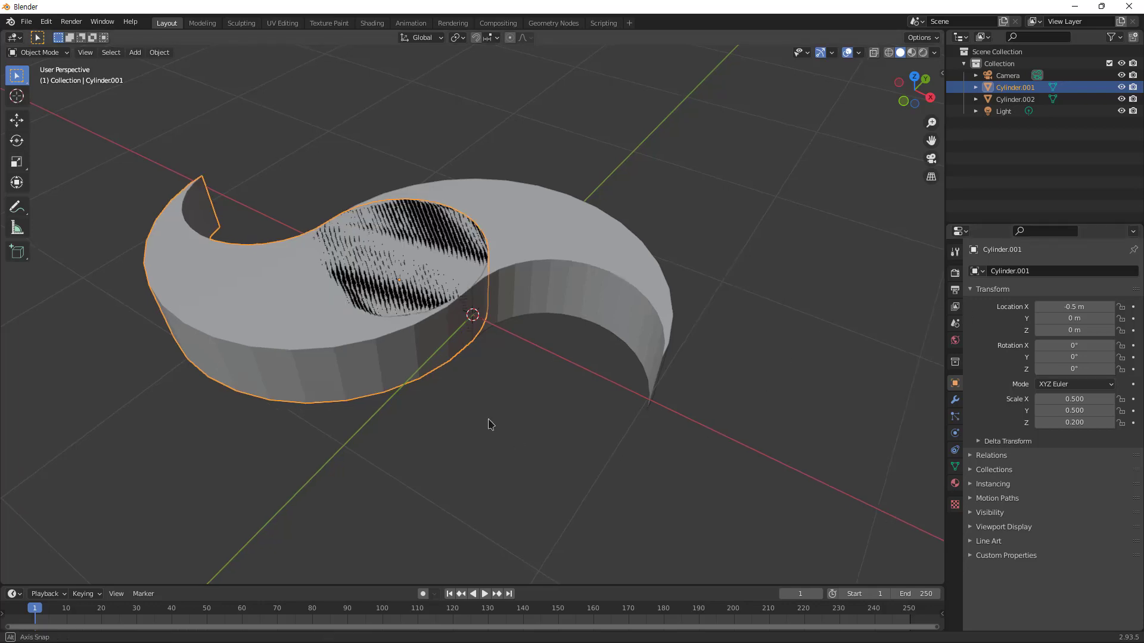
pyautogui.moveTo(492, 458); pyautogui.dragTo(615, 409, button='middle')
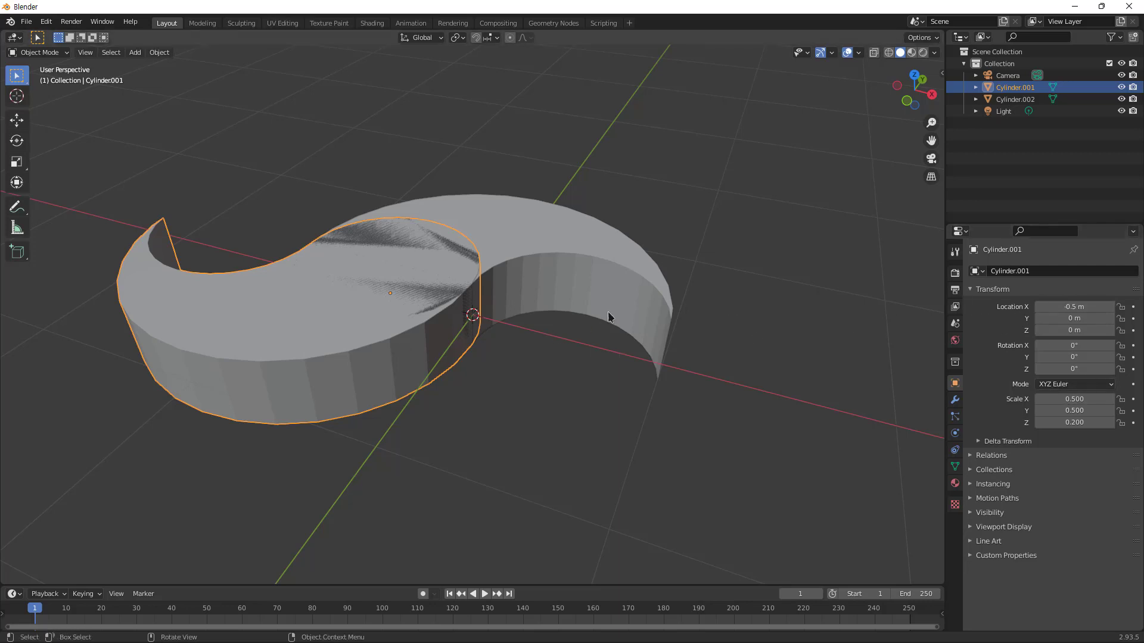
# Set the copied comma shape's X location to 0.5 m so it completes the disc with the other half
pyautogui.press('BackSpace')
pyautogui.doubleClick(1074, 307)
pyautogui.write('.5')
pyautogui.press('Return')
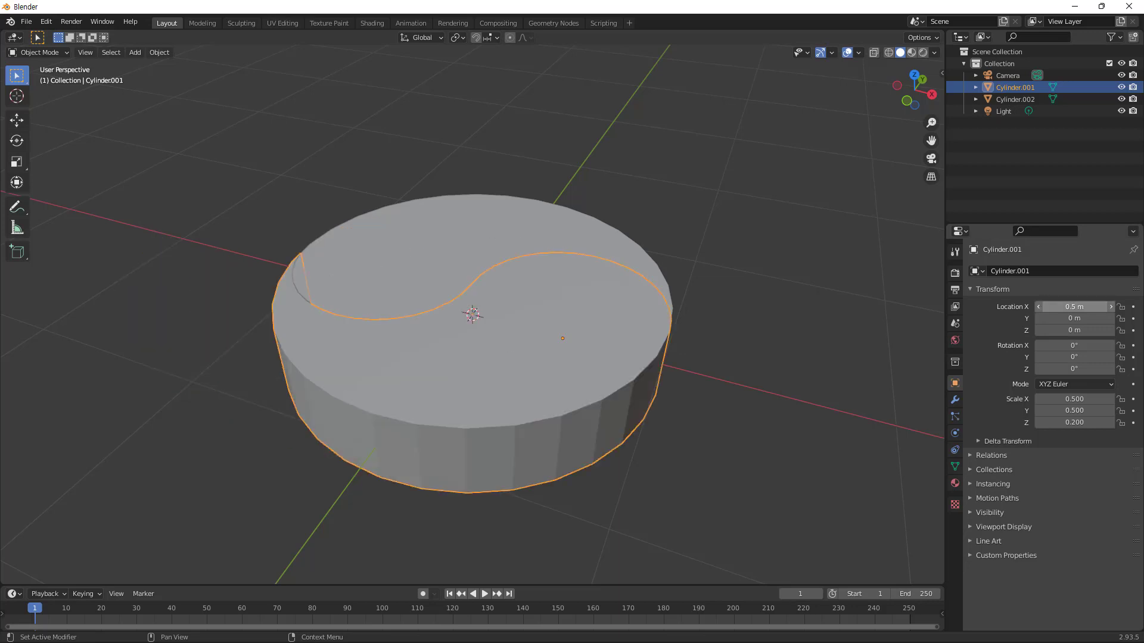
# Give the comma shape rotated 180° a new material with a pure red base colour, reducing green and blue to zero
pyautogui.moveTo(230, 289); pyautogui.dragTo(214, 332, button='middle')
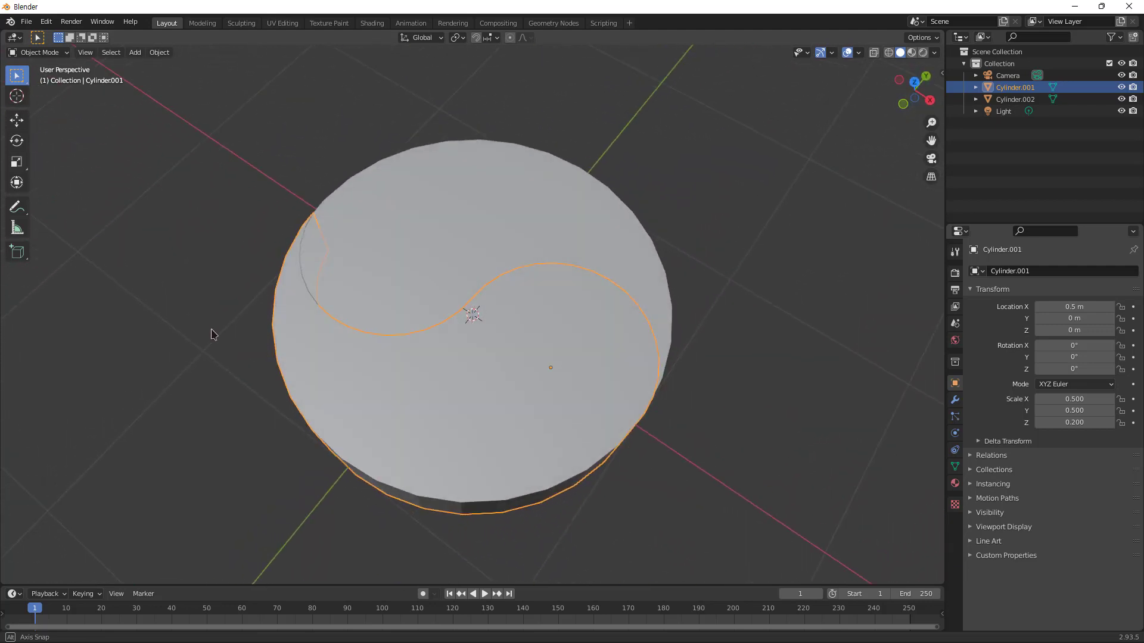
pyautogui.click(441, 243)
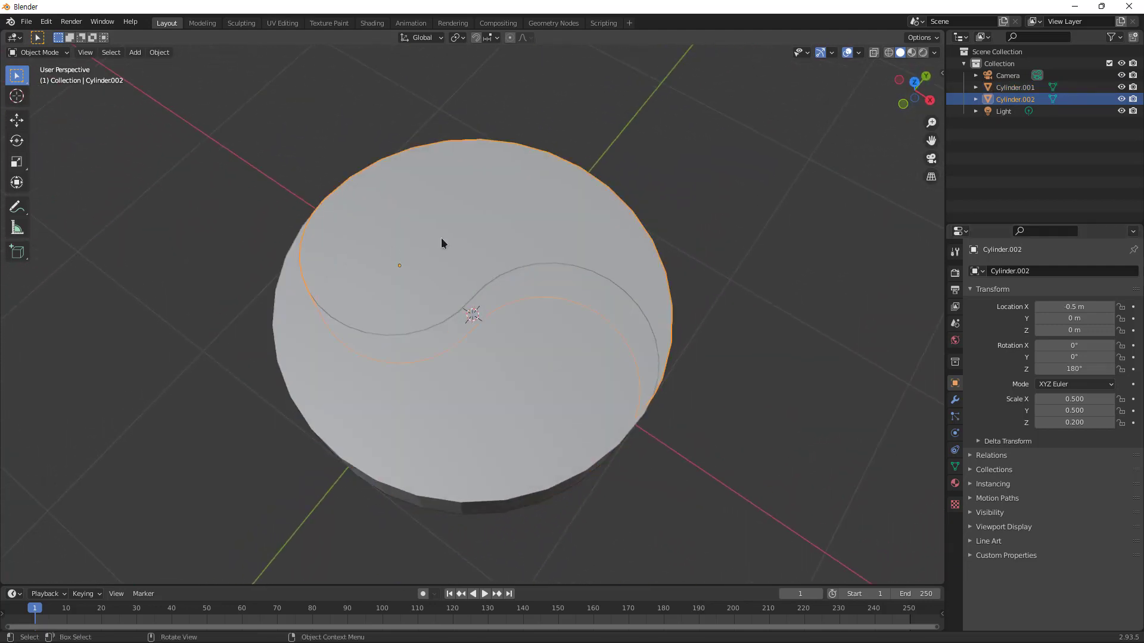
pyautogui.click(956, 483)
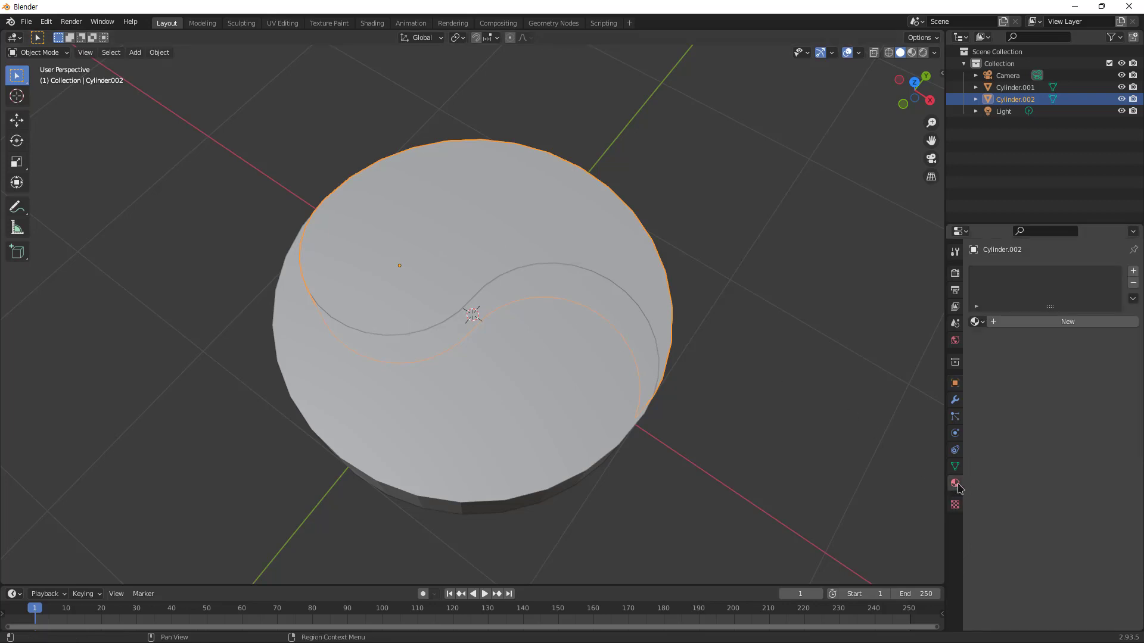
pyautogui.click(1067, 324)
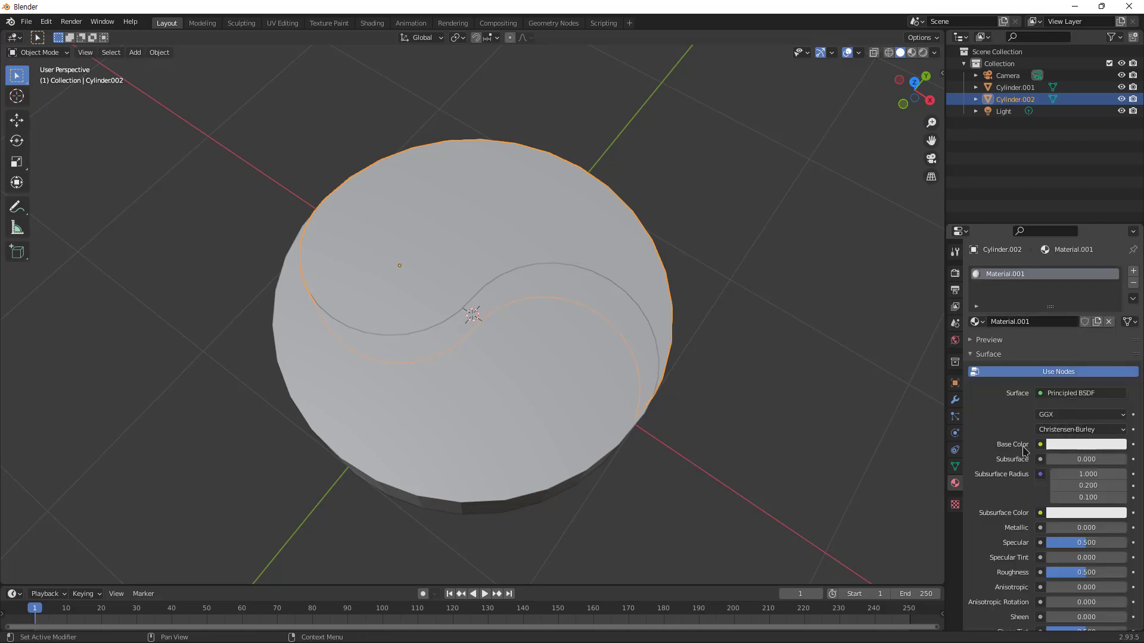
pyautogui.click(1067, 448)
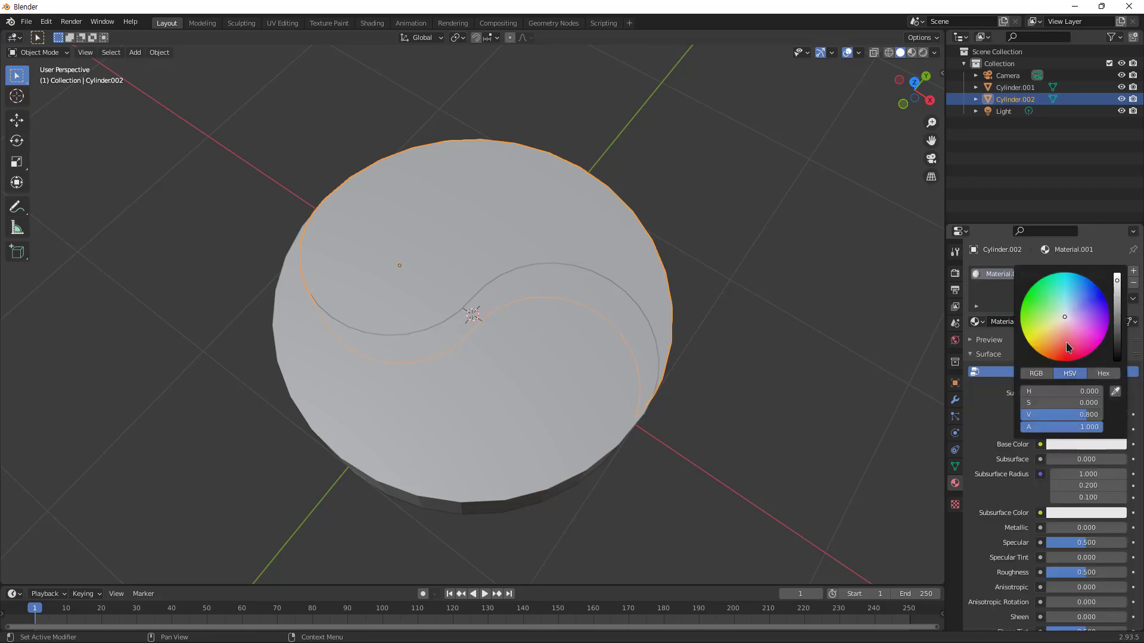
pyautogui.click(1037, 375)
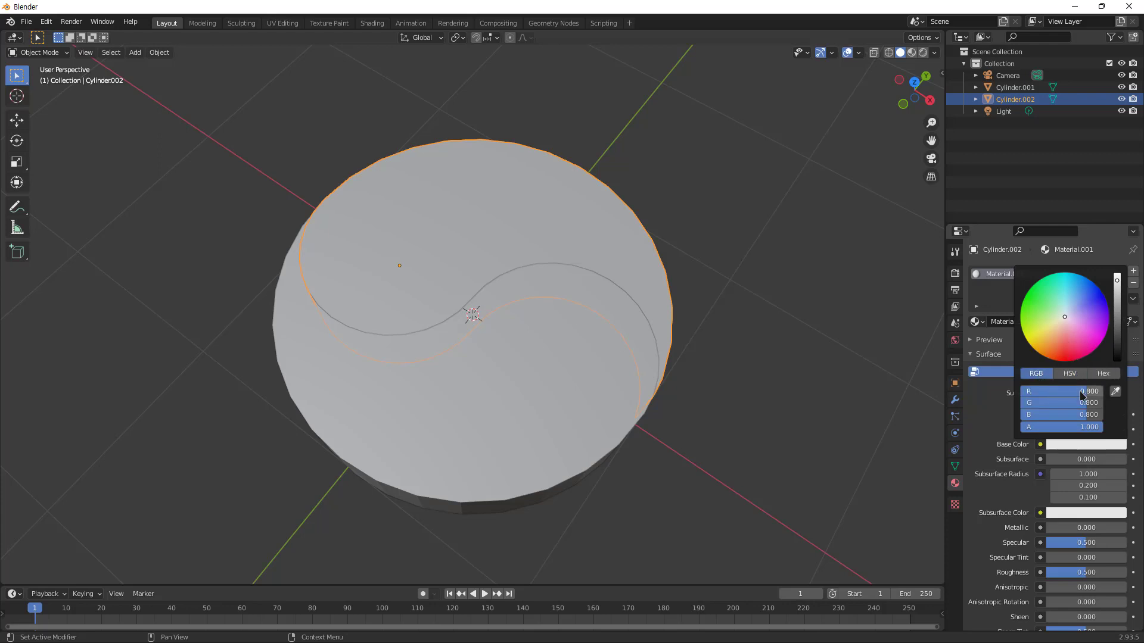
pyautogui.moveTo(1087, 392)
pyautogui.mouseDown()
pyautogui.moveTo(1103, 392)
pyautogui.moveTo(1025, 402)
pyautogui.mouseUp()
pyautogui.moveTo(1101, 415); pyautogui.dragTo(1026, 415)
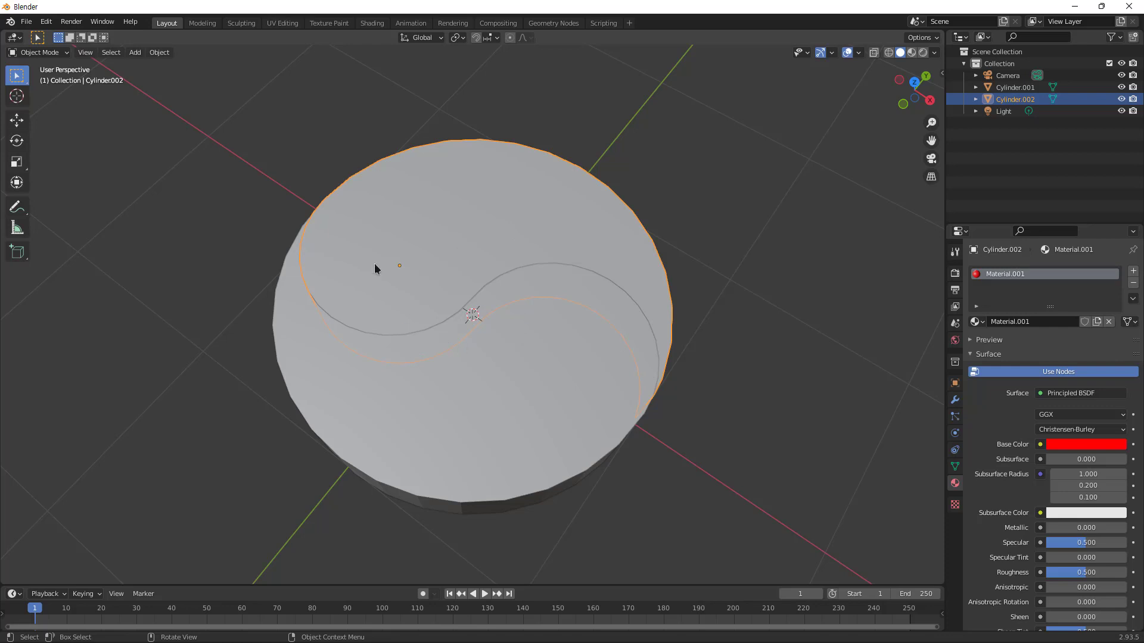
# Compare the disc in material preview, rendered, solid and wireframe viewport shading, ending in rendered
pyautogui.click(912, 53)
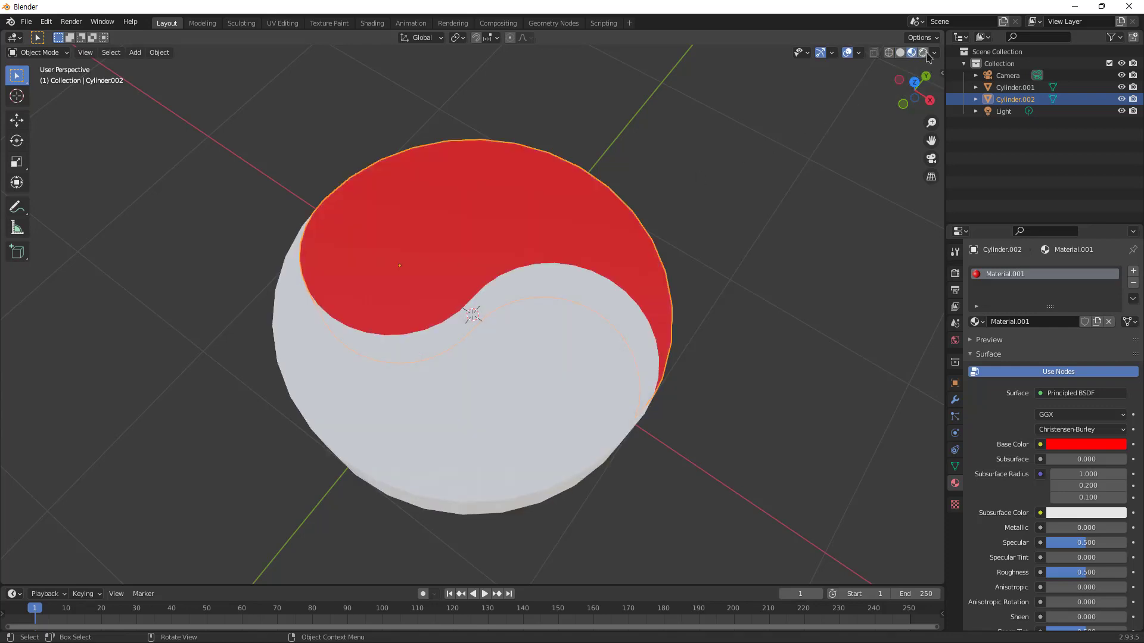
pyautogui.click(923, 53)
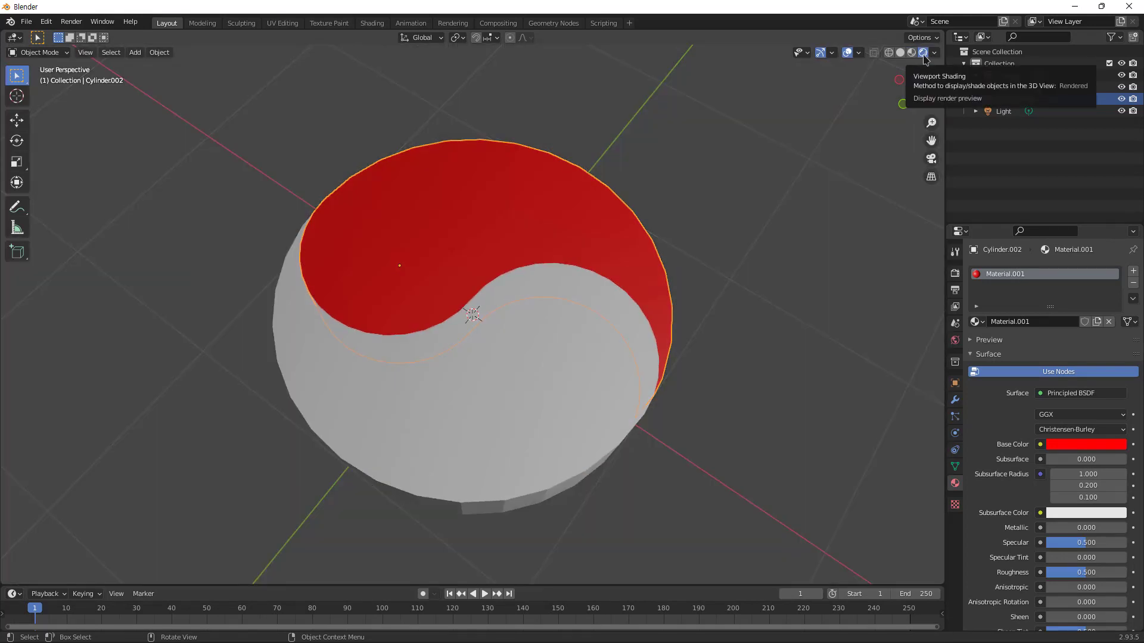
pyautogui.click(912, 53)
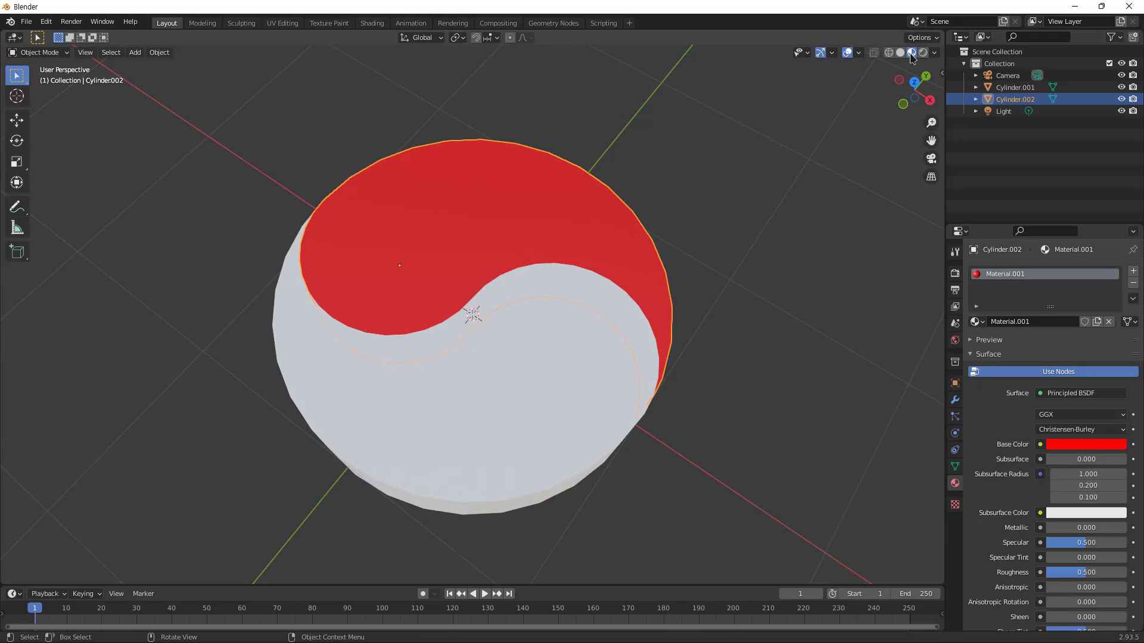
pyautogui.click(924, 53)
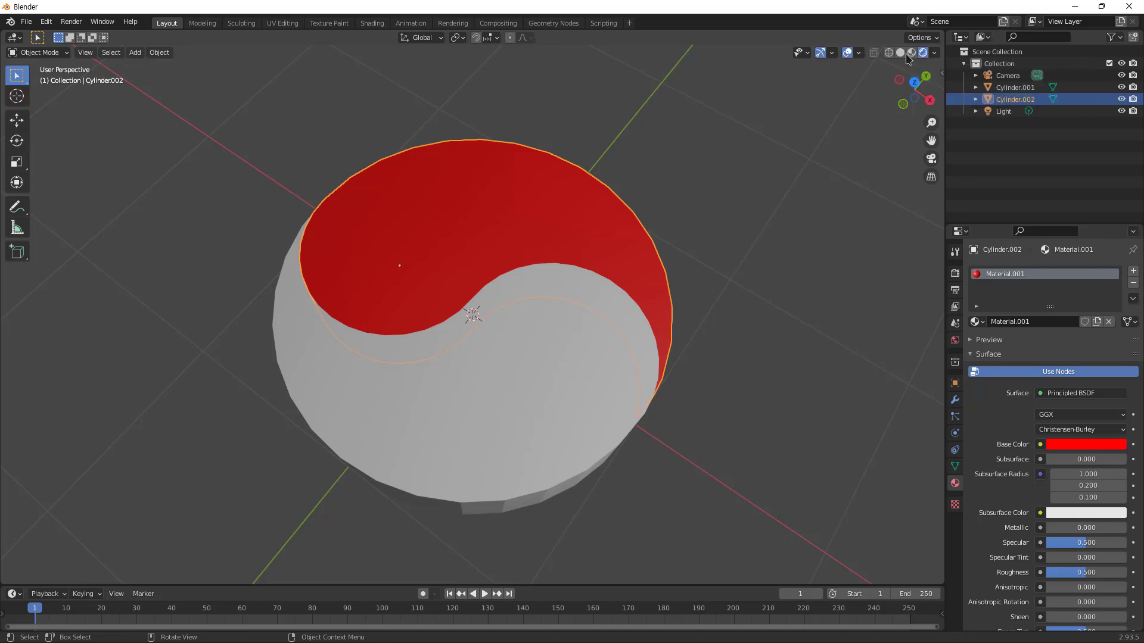
pyautogui.click(901, 54)
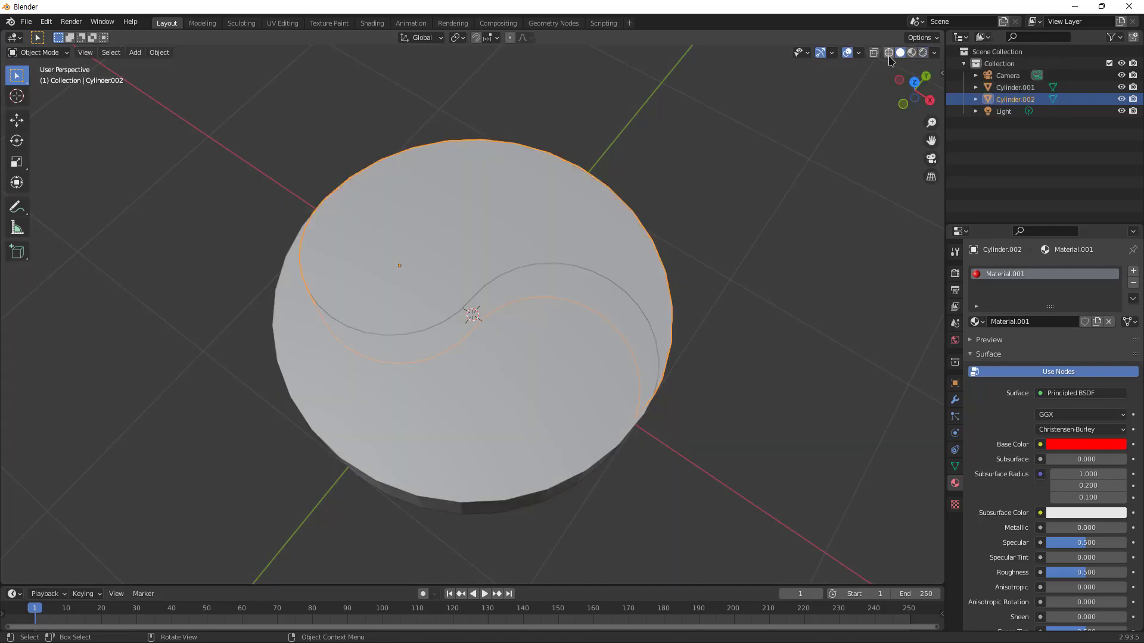
pyautogui.click(890, 53)
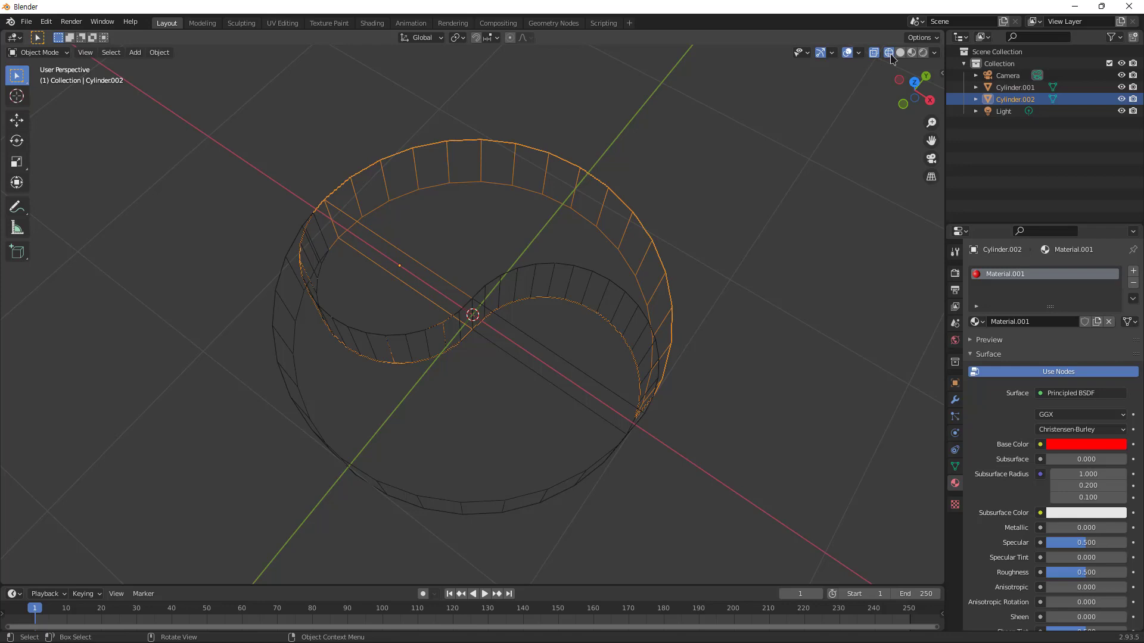
pyautogui.click(901, 53)
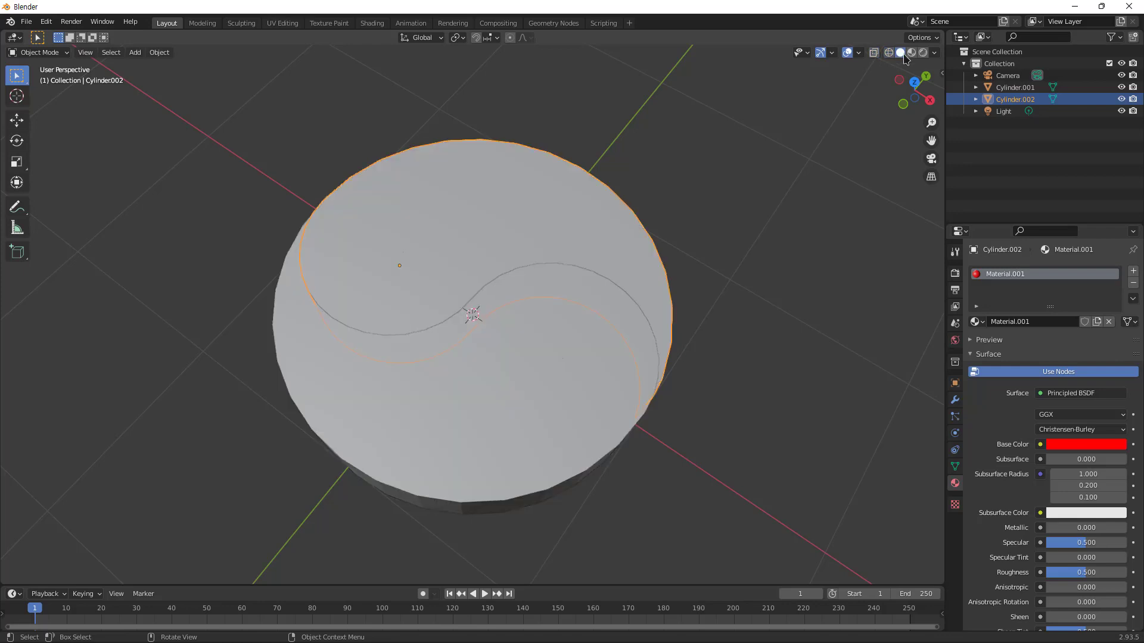
pyautogui.click(923, 53)
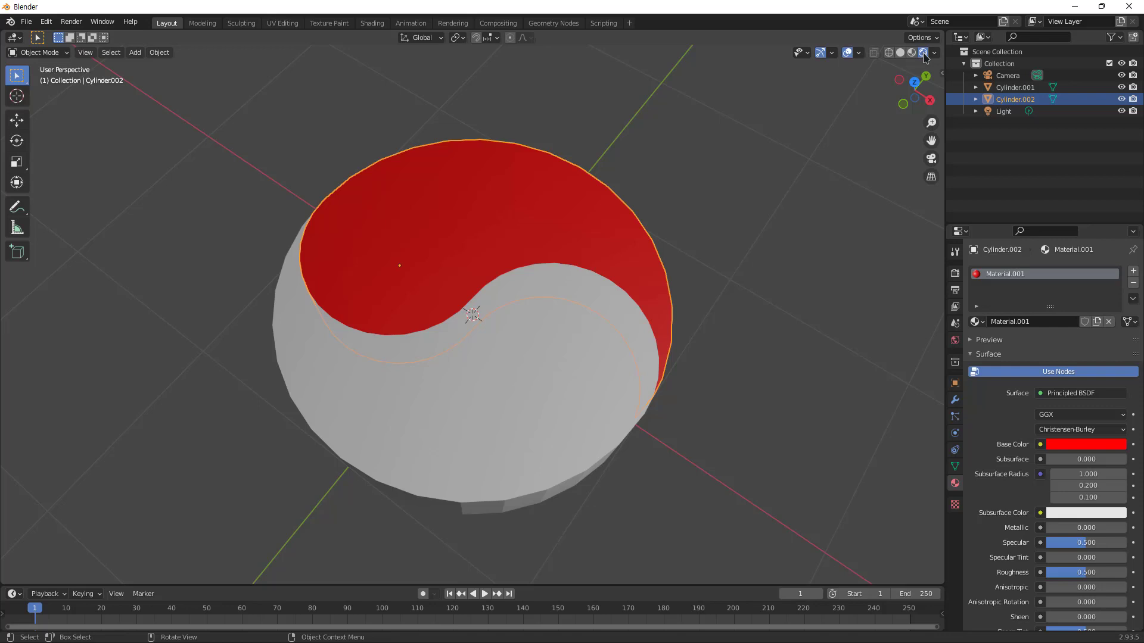
# Give the uncoloured comma shape a new material with a blue base colour of R 0, G 0, B 1, and deselect it
pyautogui.click(568, 387)
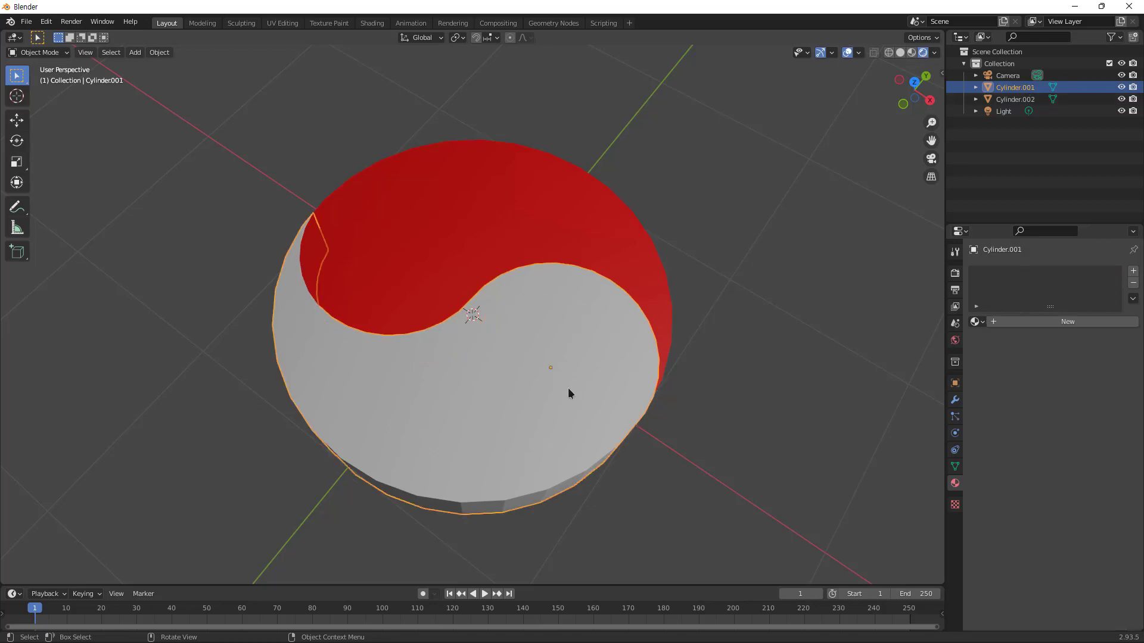
pyautogui.click(1048, 324)
pyautogui.click(1085, 445)
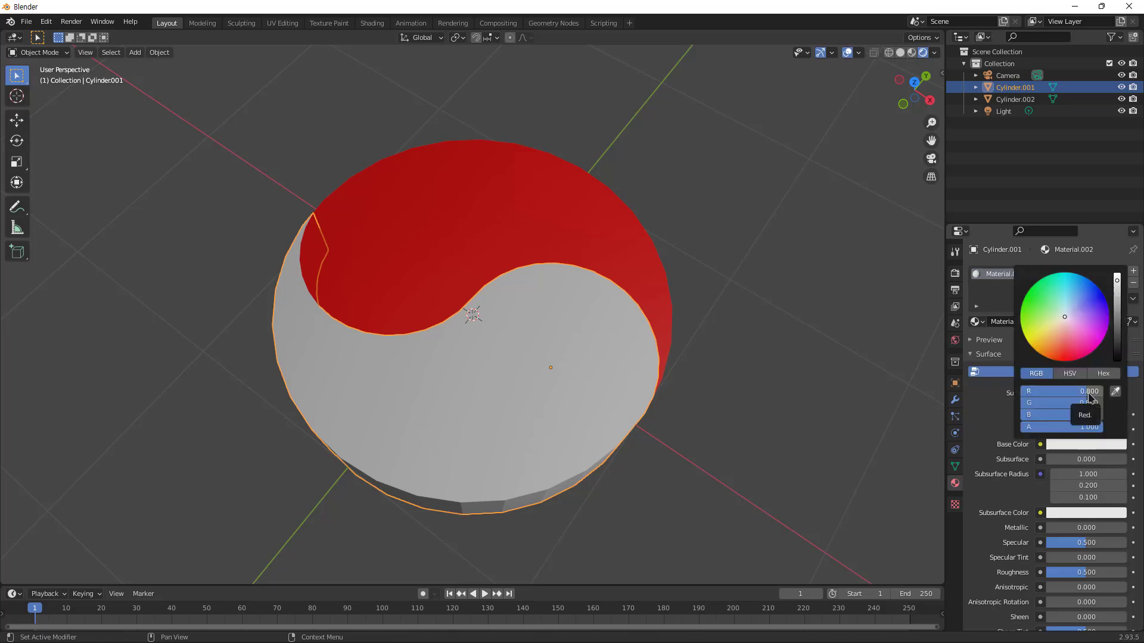
pyautogui.moveTo(1075, 416); pyautogui.dragTo(1032, 392)
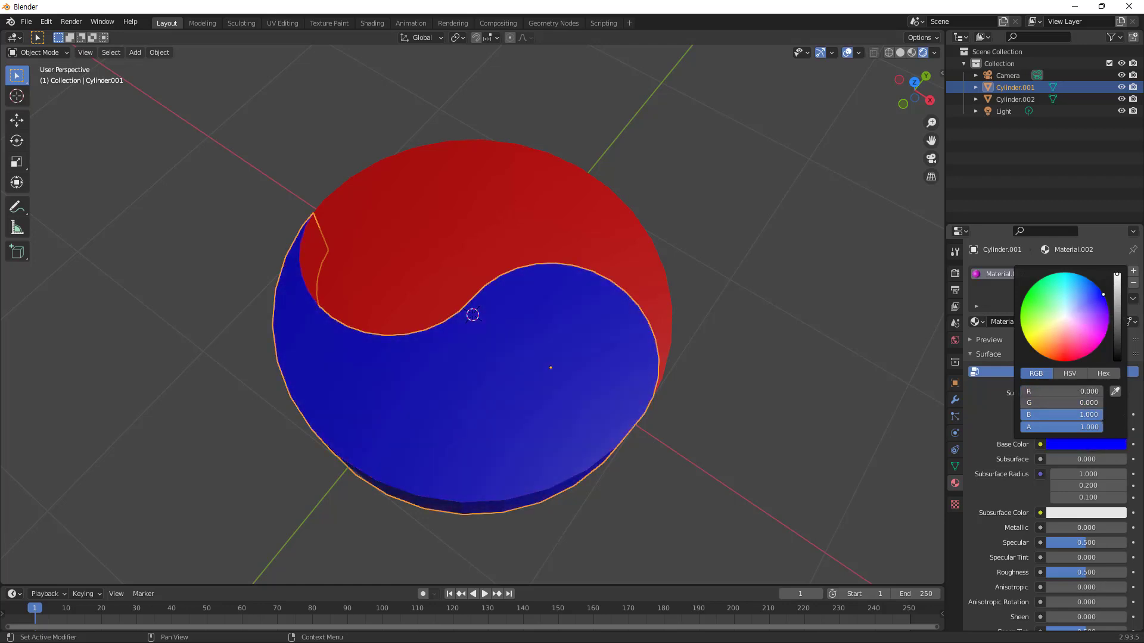
pyautogui.click(210, 196)
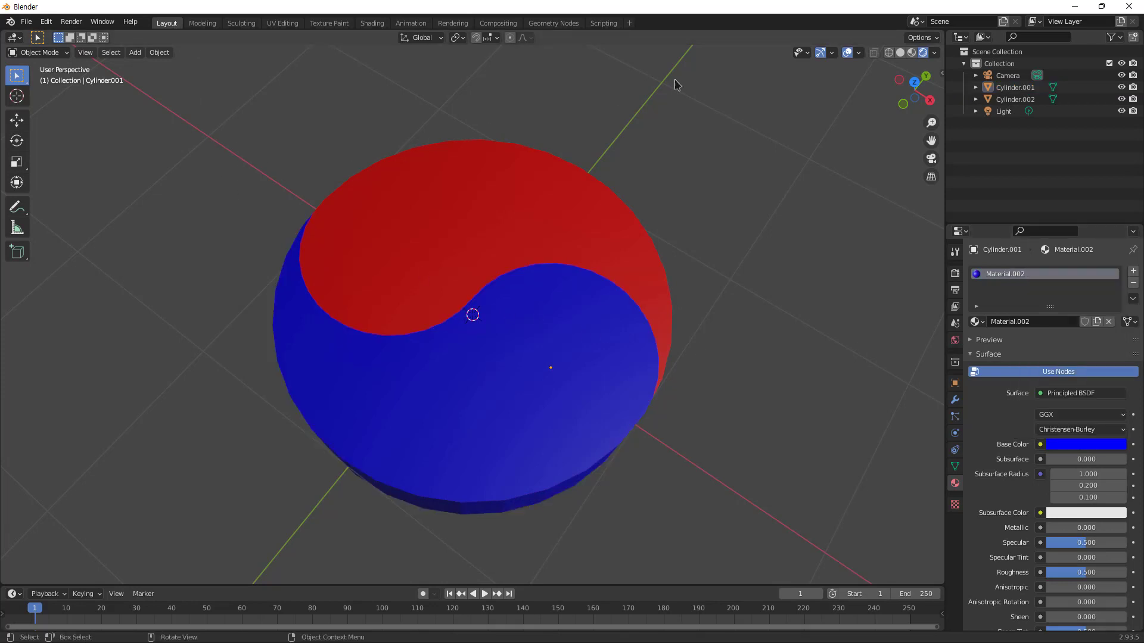
# Inspect the two-coloured disc in wireframe and solid shading, and from other angles in rendered shading
pyautogui.click(888, 53)
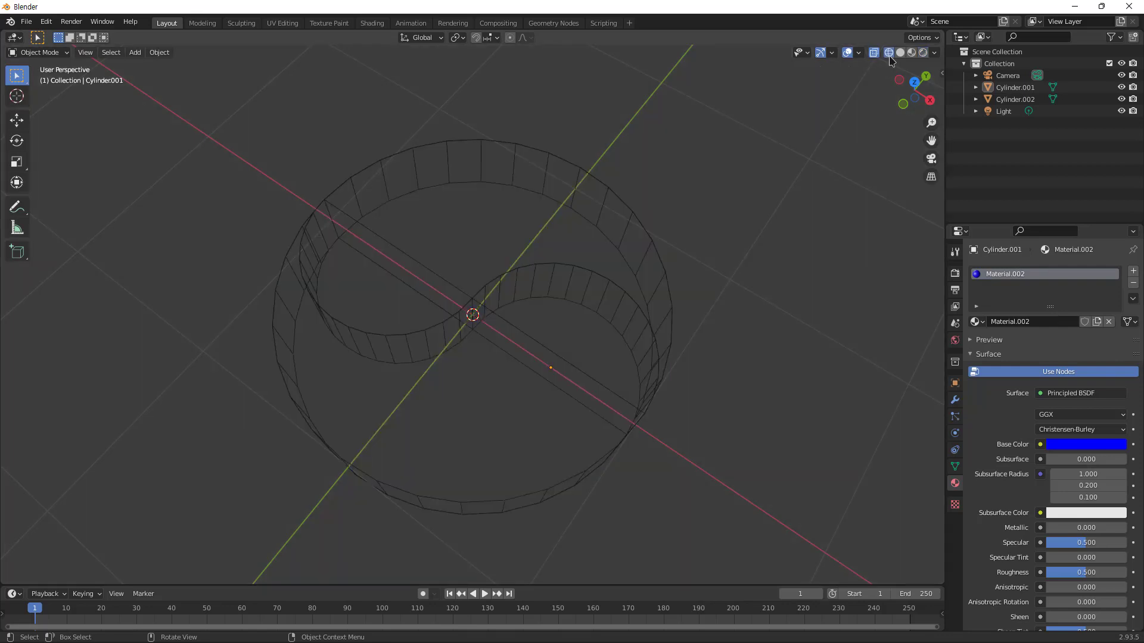
pyautogui.click(900, 53)
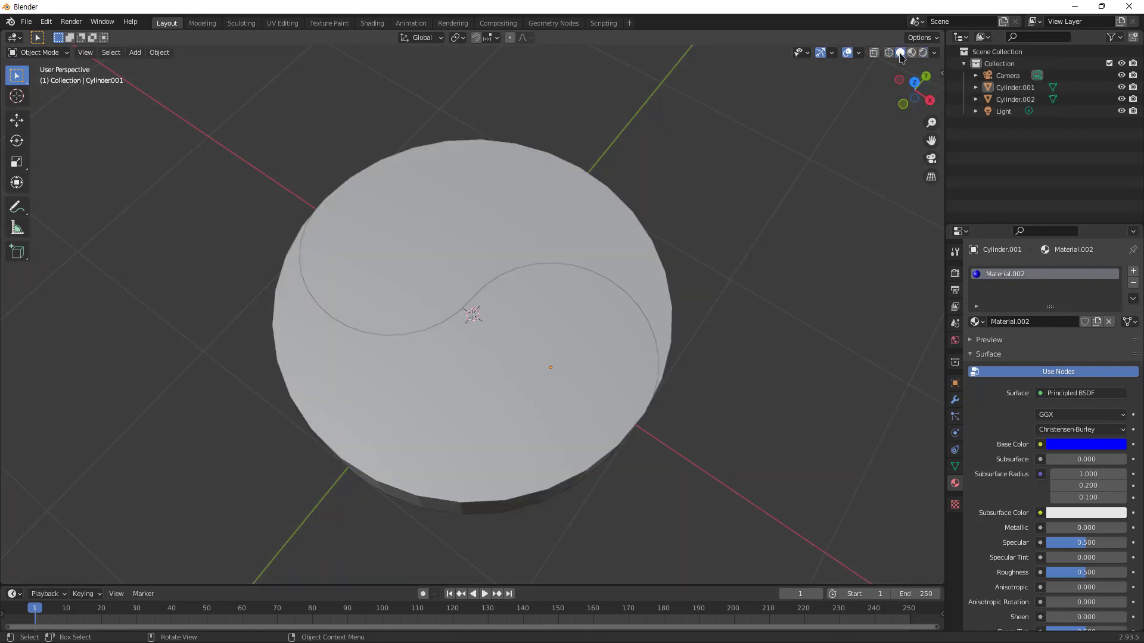
pyautogui.moveTo(829, 168)
pyautogui.mouseDown(button='middle')
pyautogui.moveTo(806, 225)
pyautogui.moveTo(771, 137)
pyautogui.mouseUp(button='middle')
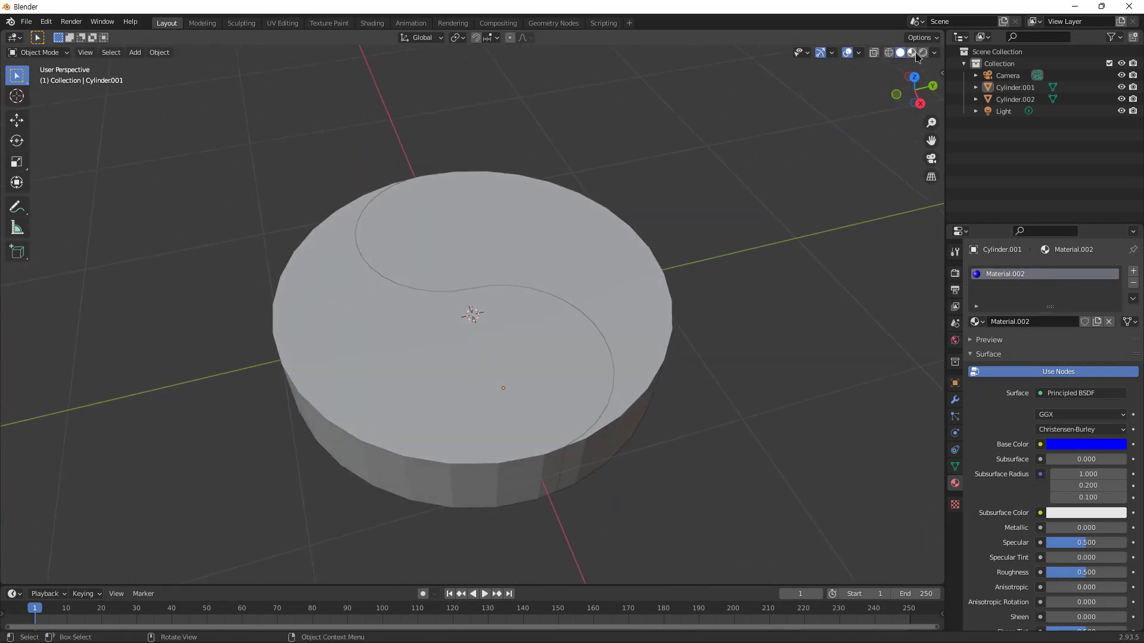
pyautogui.click(922, 53)
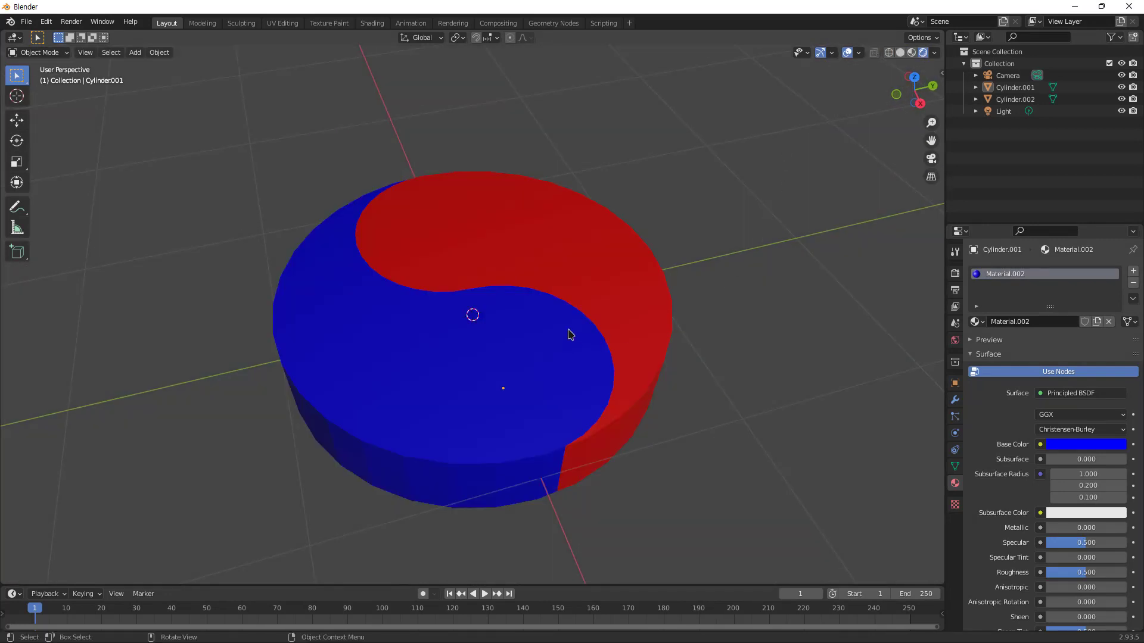
pyautogui.moveTo(718, 327); pyautogui.dragTo(742, 343, button='middle')
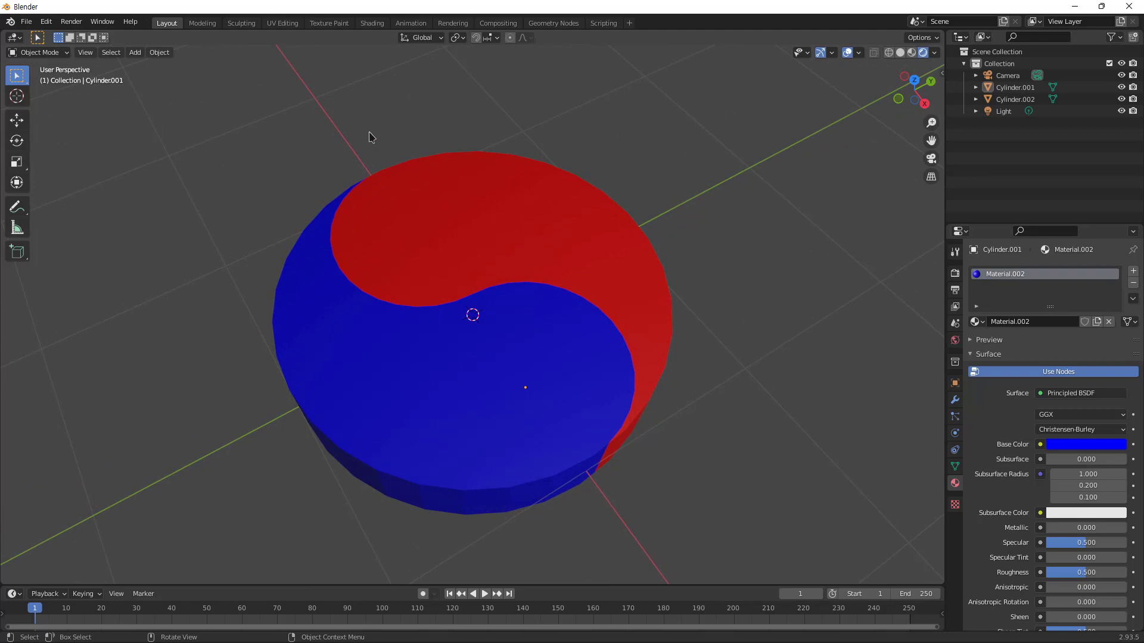
# Render a still image of the red and blue disc from the scene camera
pyautogui.click(78, 24)
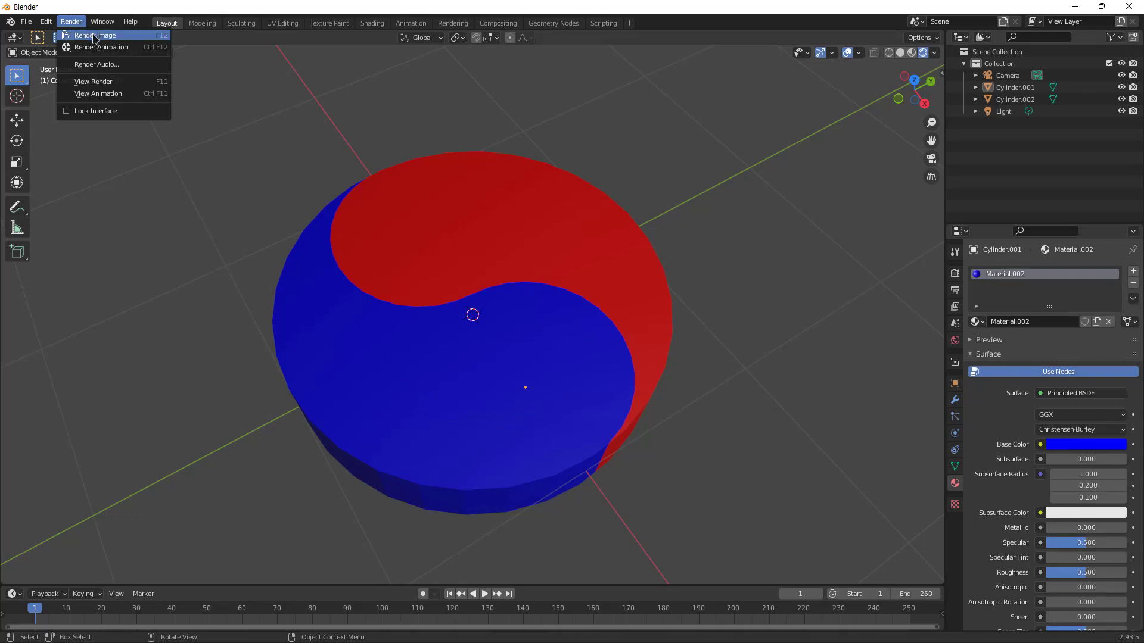
pyautogui.click(95, 36)
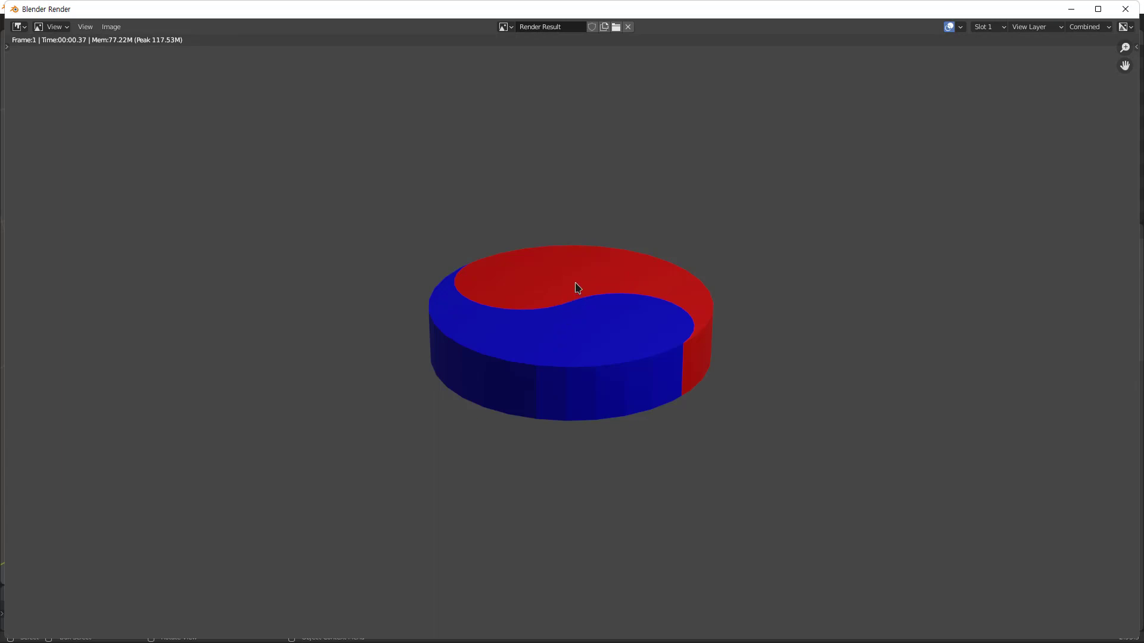
pyautogui.moveTo(575, 282); pyautogui.dragTo(562, 272, button='middle')
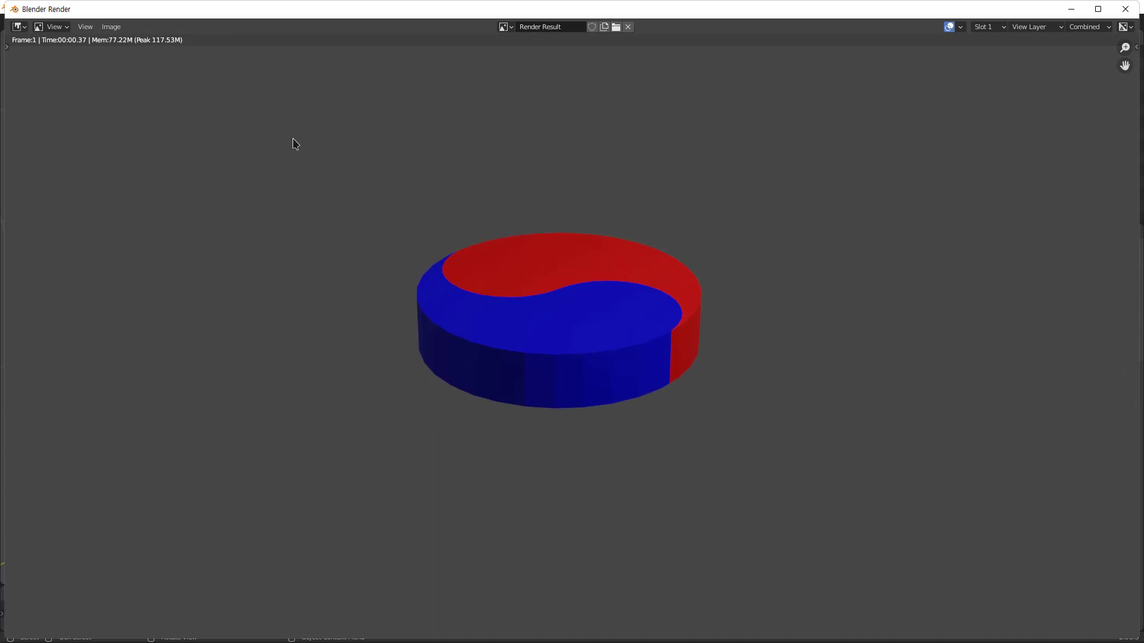
# Save the rendered image as untitled.png in PNG format to the Desktop folder
pyautogui.click(112, 27)
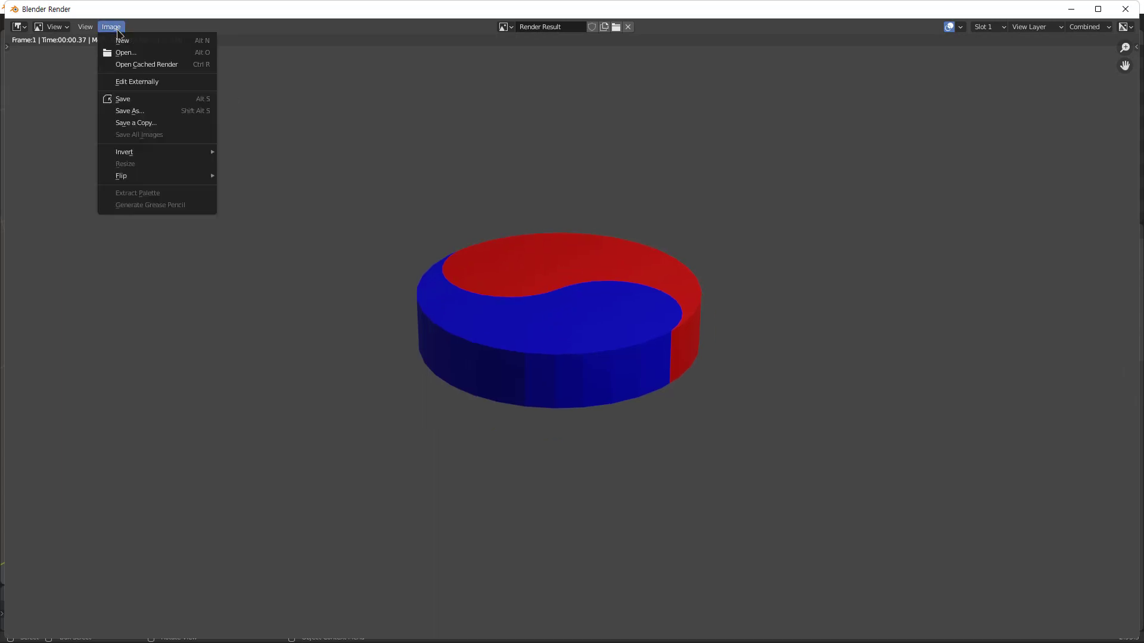
pyautogui.click(162, 112)
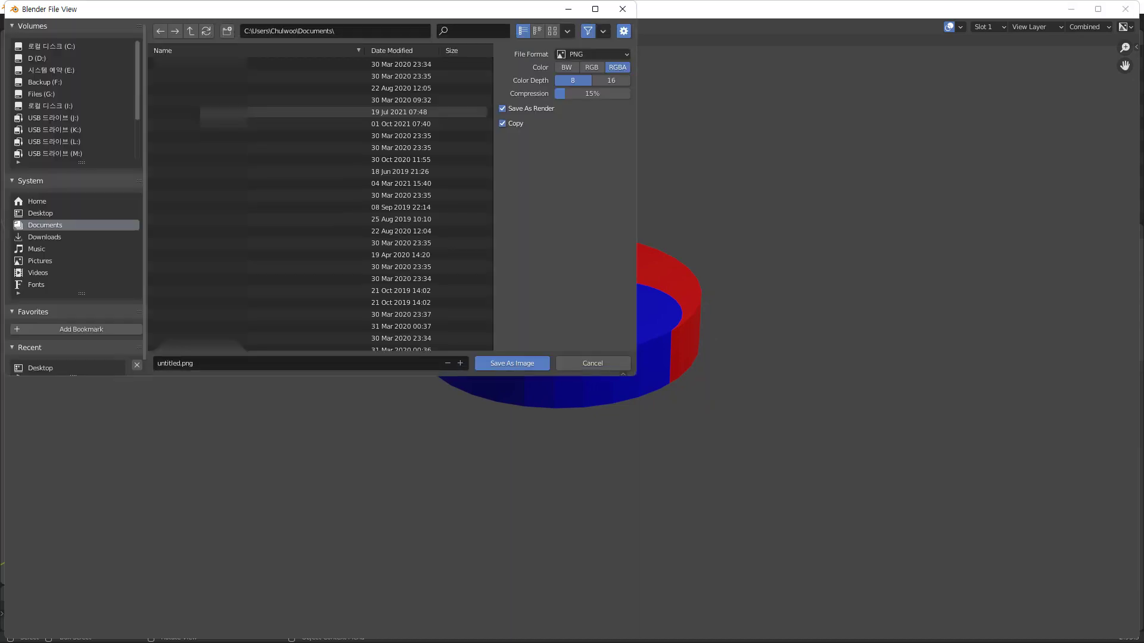
pyautogui.click(56, 368)
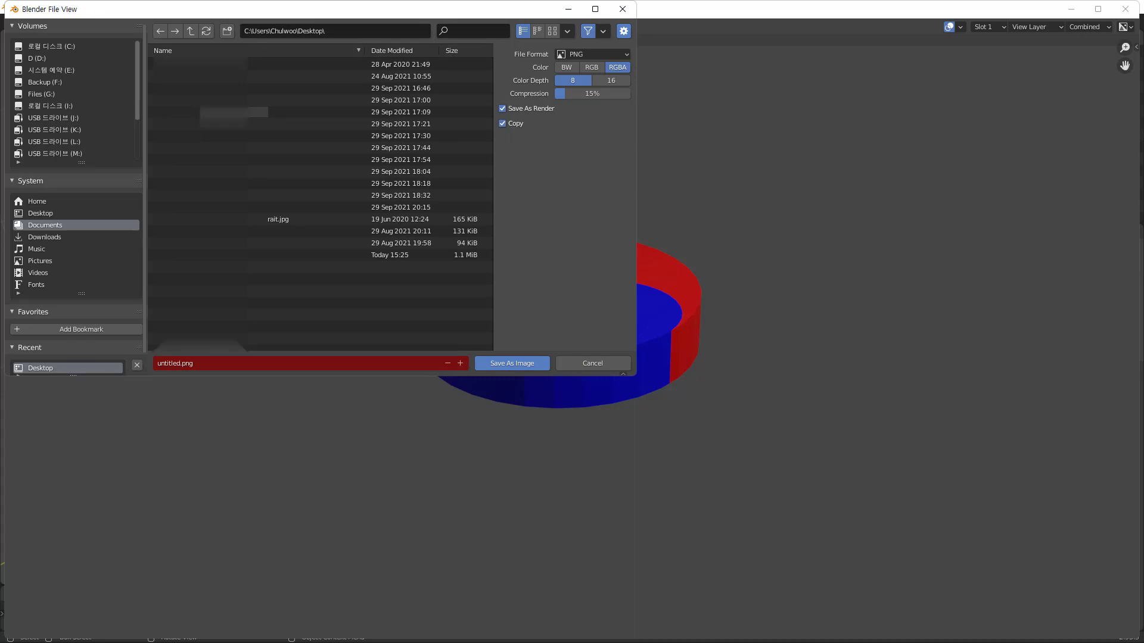
pyautogui.click(510, 363)
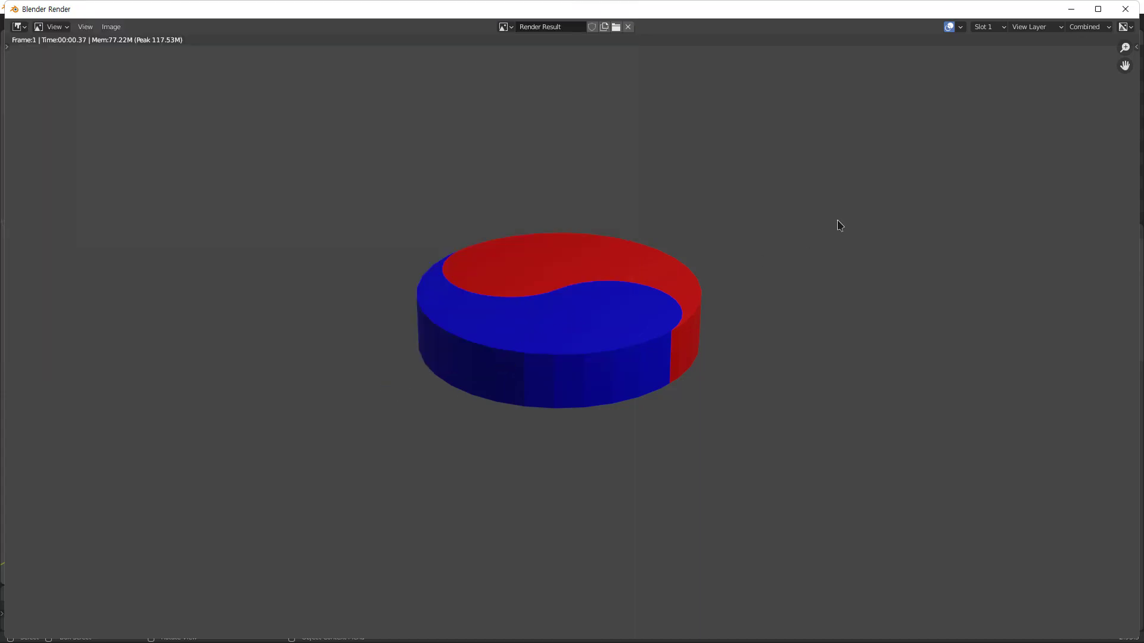
# Minimize the render window, switch to PowerPoint and add a new slide after the title slide
pyautogui.click(1071, 9)
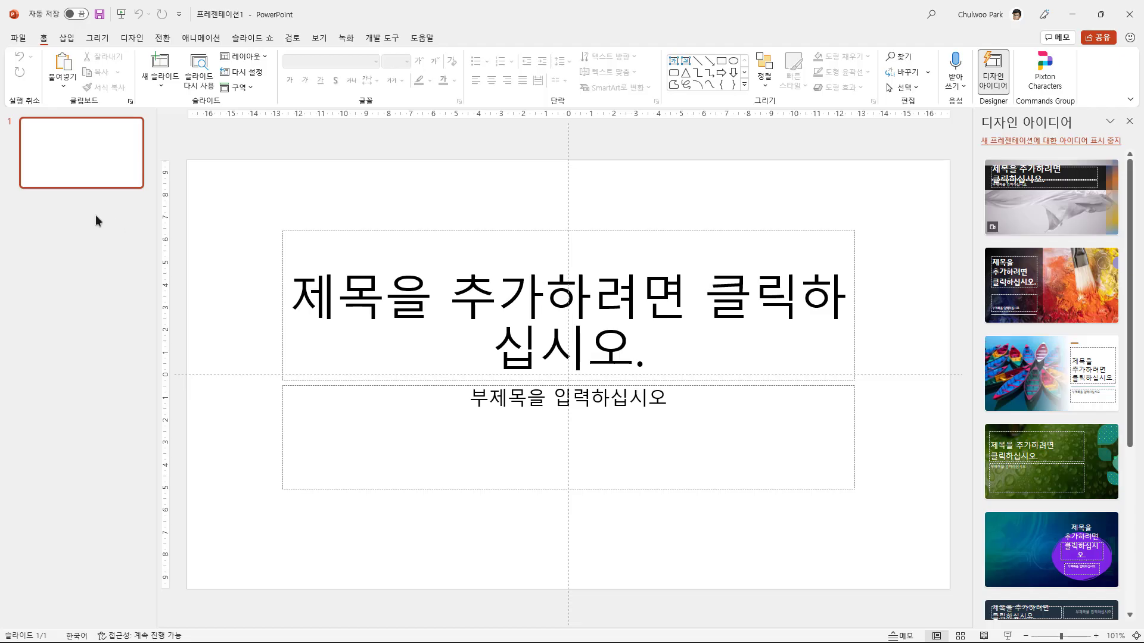
pyautogui.rightClick(95, 221)
pyautogui.click(148, 261)
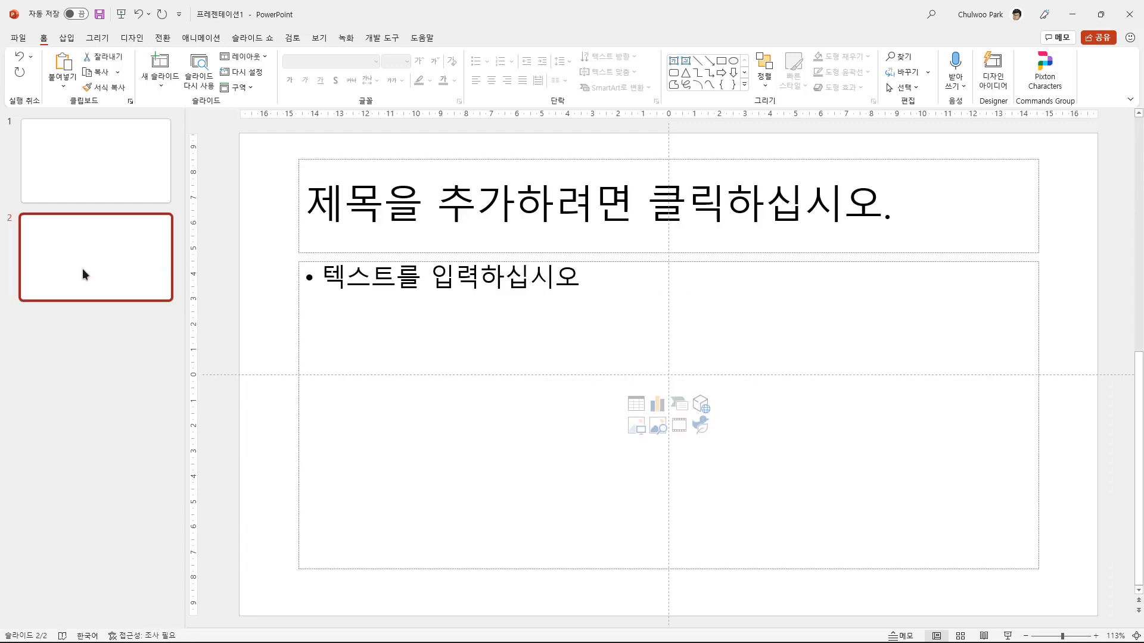
# Change slide 2 to the blank layout and insert the rendered image of the disc so it fills the slide
pyautogui.rightClick(82, 270)
pyautogui.moveTo(170, 434)
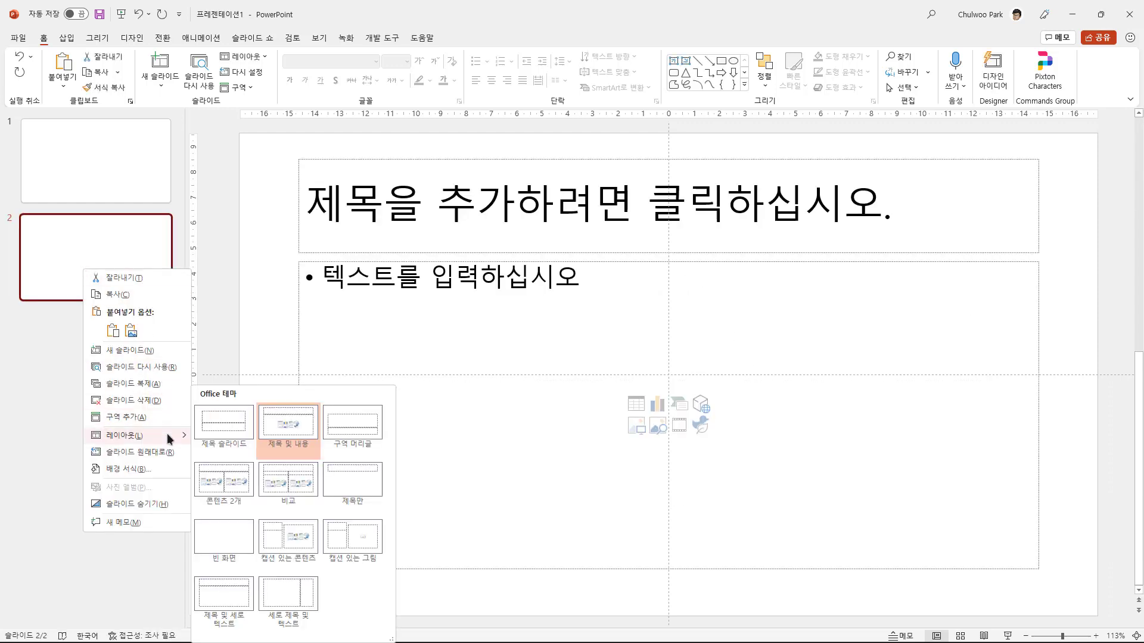
pyautogui.click(241, 545)
pyautogui.moveTo(0, 369); pyautogui.dragTo(621, 380)
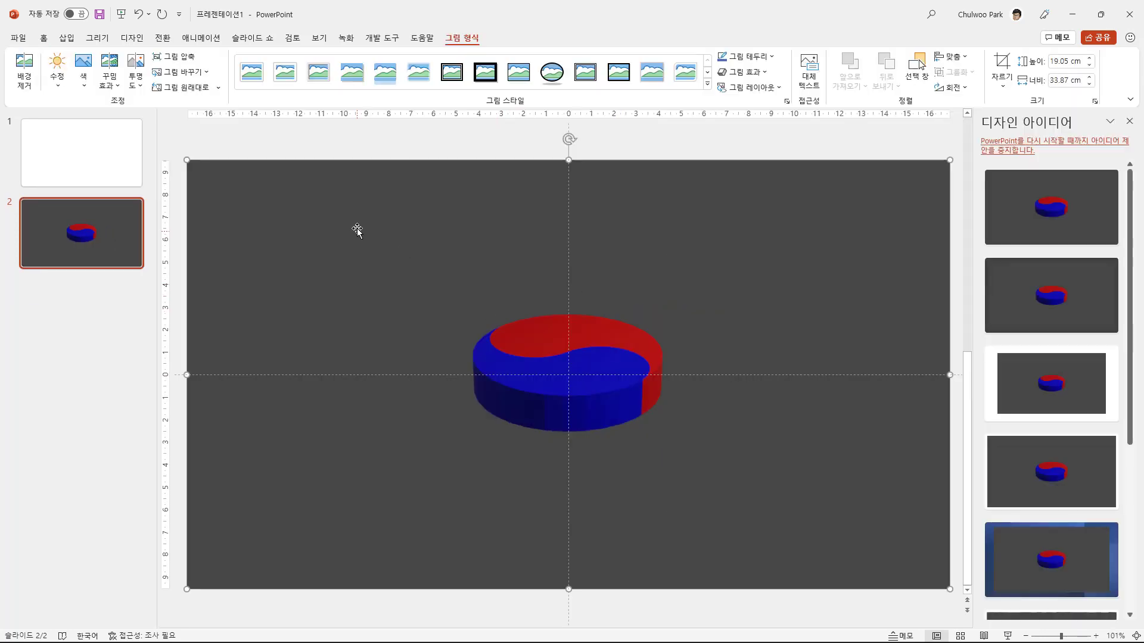
# Make the picture's dark grey background transparent, and shift the picture slightly up and to the left on the slide
pyautogui.click(80, 84)
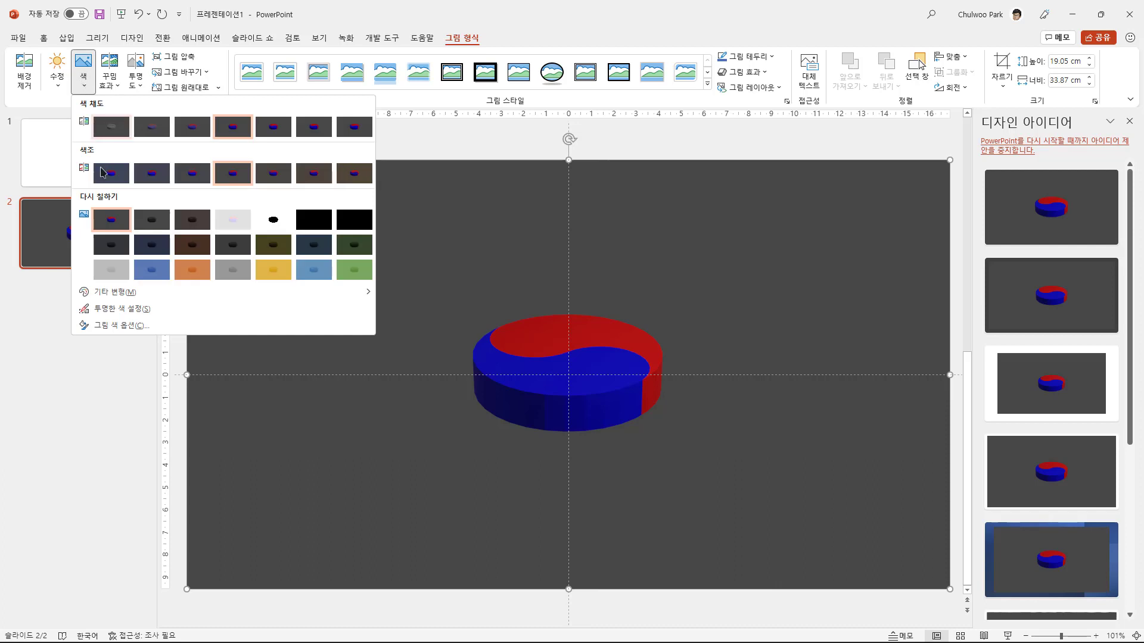
pyautogui.click(133, 314)
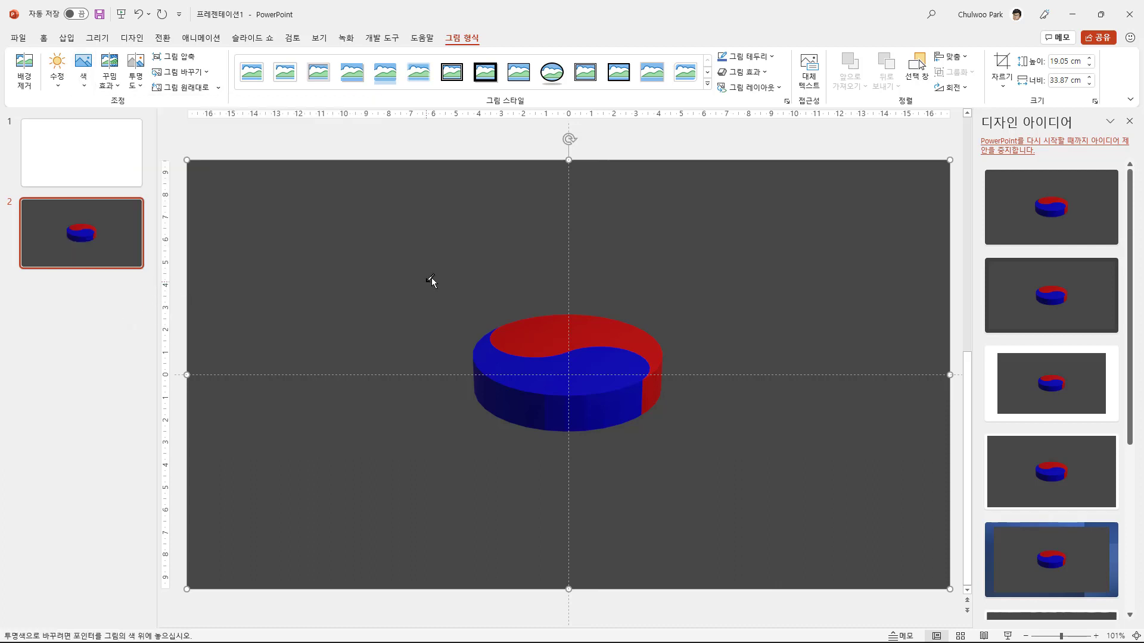
pyautogui.click(459, 270)
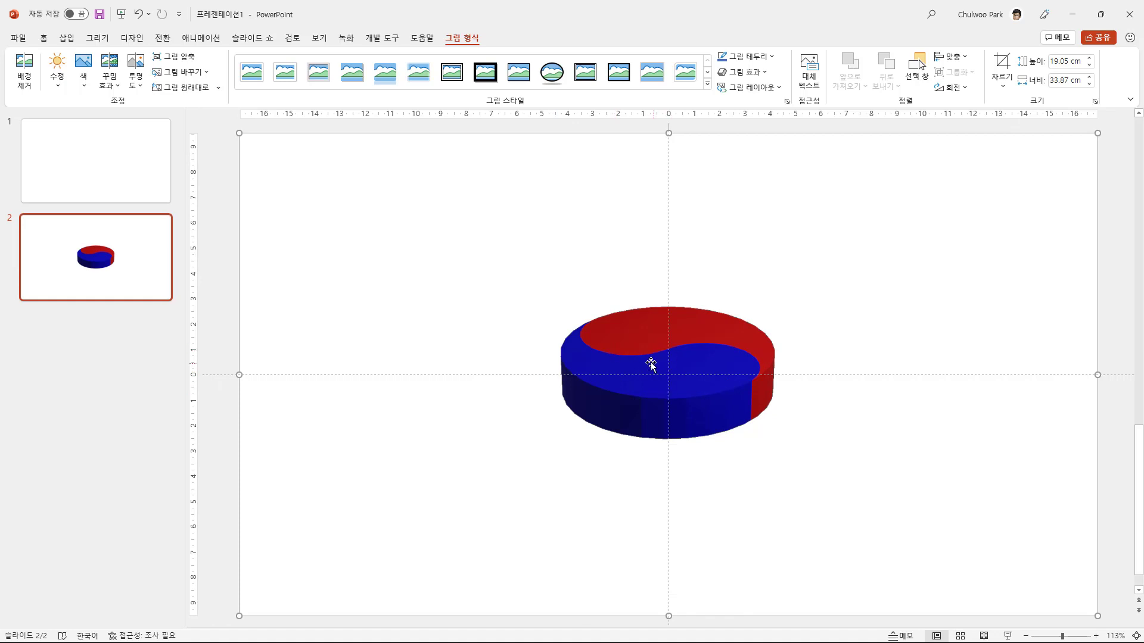
pyautogui.moveTo(652, 363); pyautogui.dragTo(623, 341)
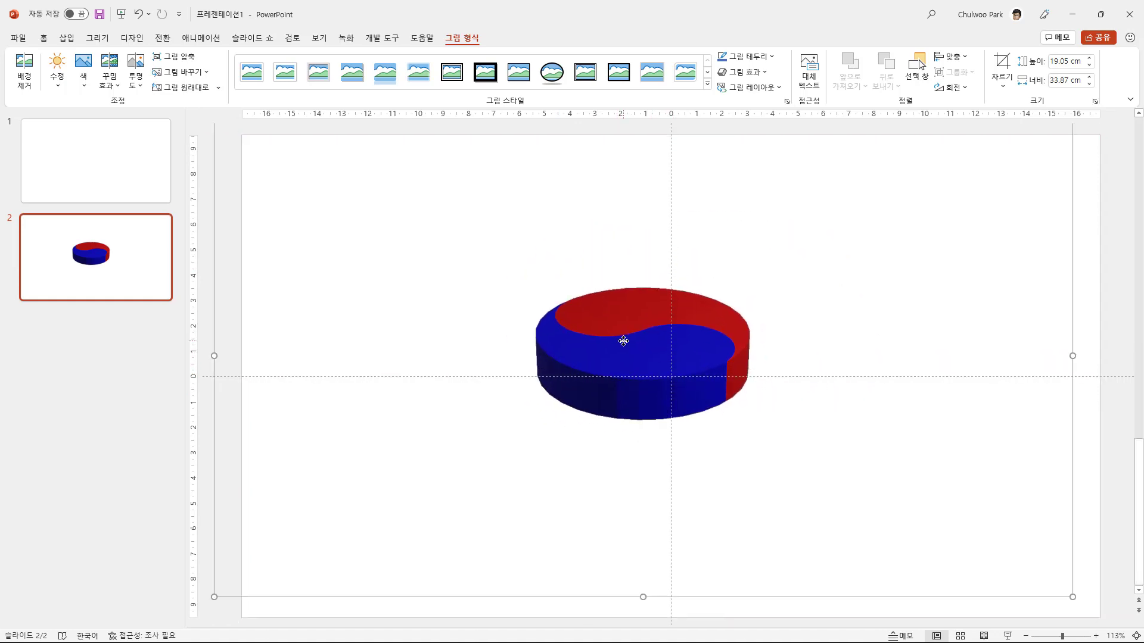
# Switch to Blender, close the render window, and move the scene camera along the global X axis in the negative direction
pyautogui.hotkey('alt', 'Tab')
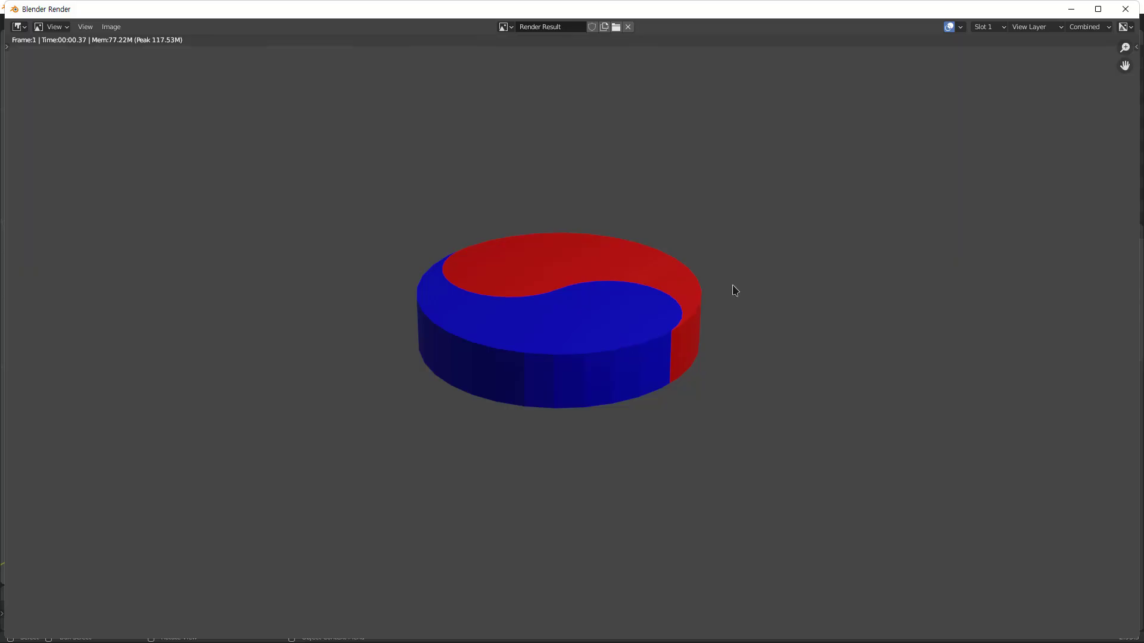
pyautogui.click(1124, 9)
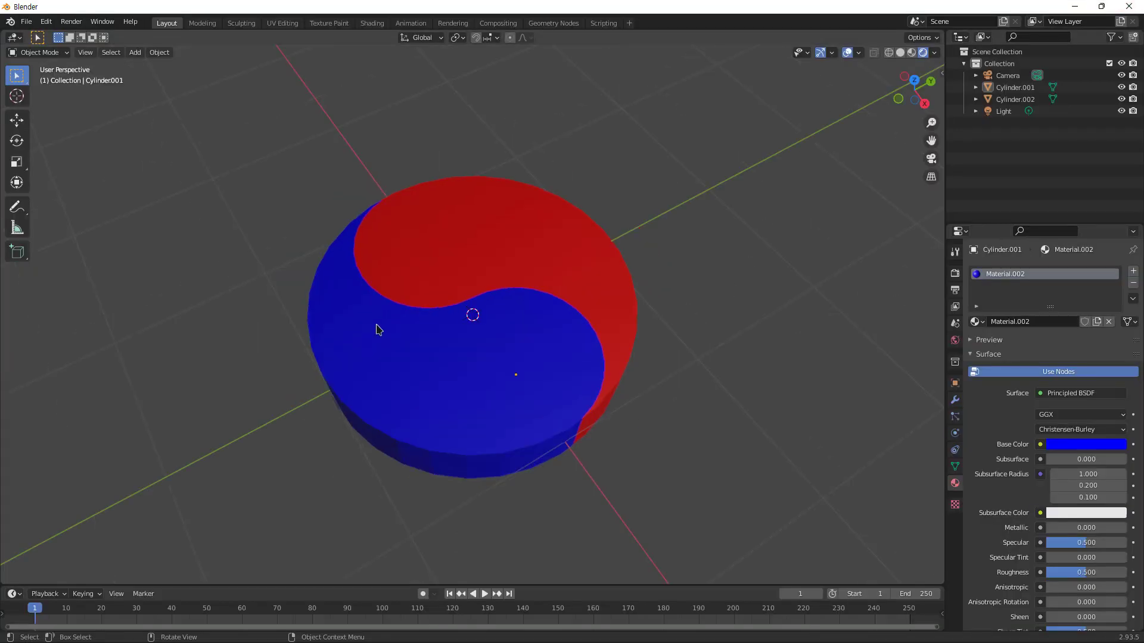
pyautogui.scroll(-8, 376, 329)
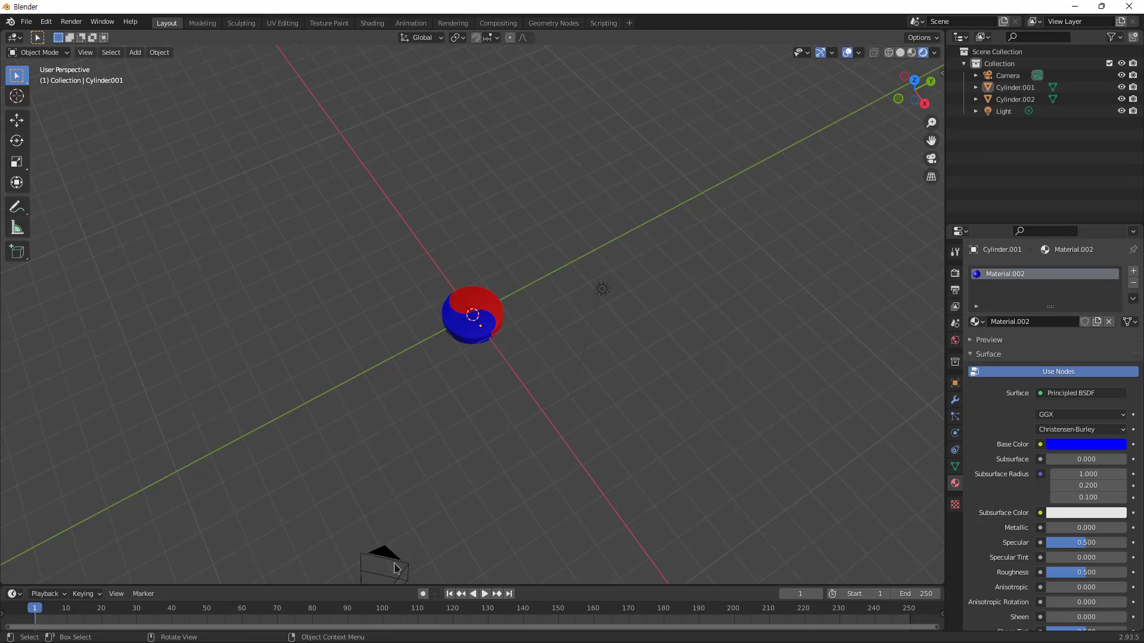
pyautogui.click(386, 565)
pyautogui.click(386, 563)
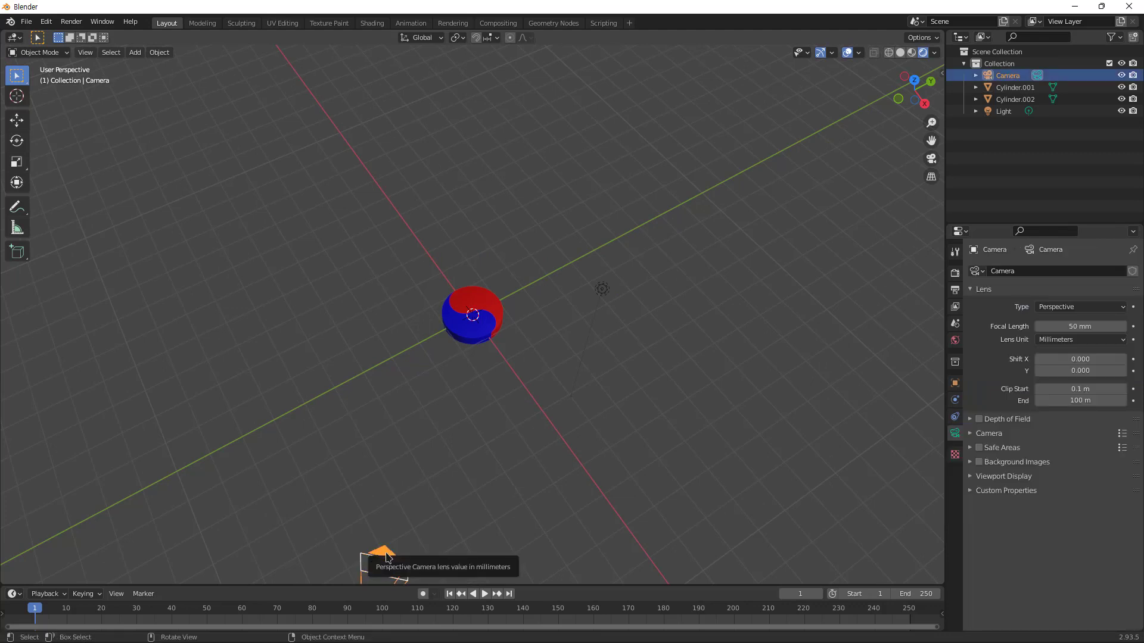
pyautogui.press('g')
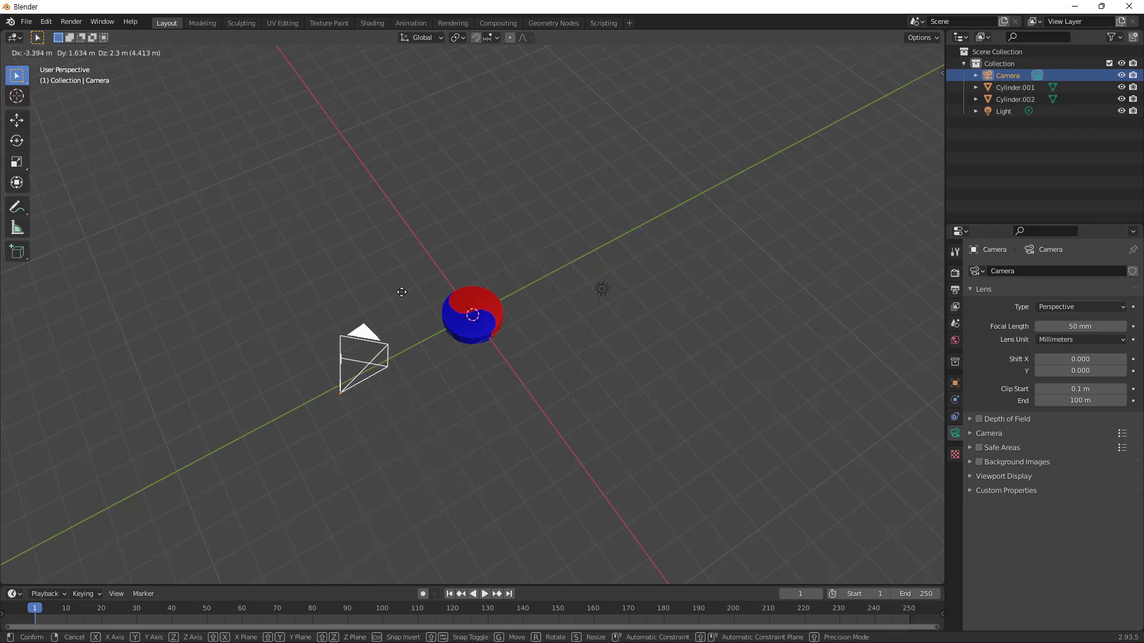
pyautogui.press('x')
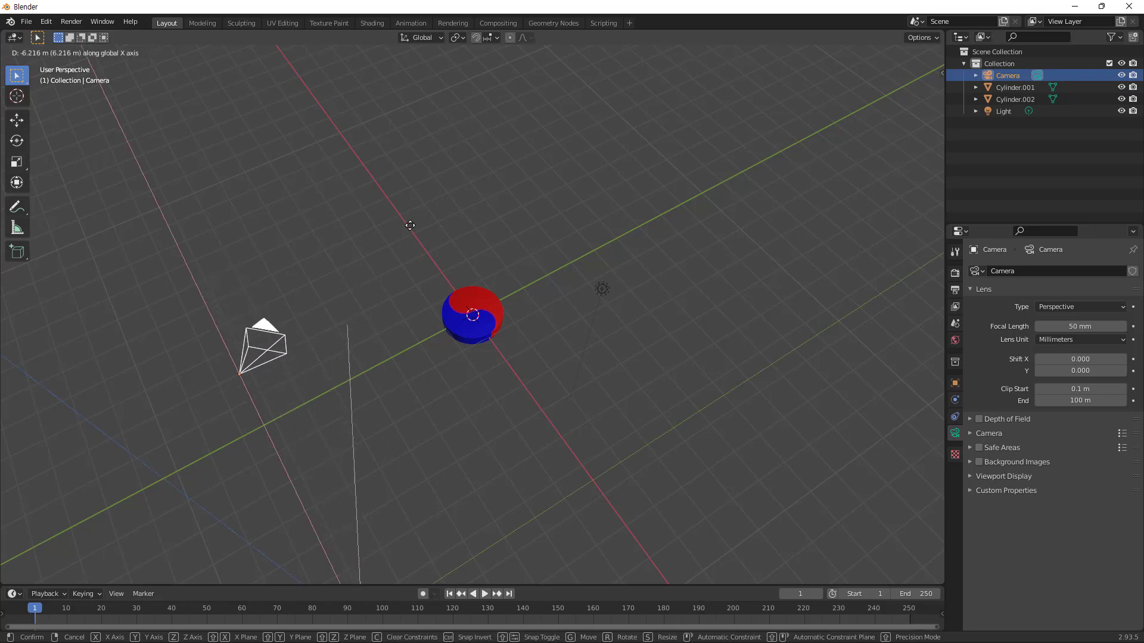
pyautogui.click(346, 296)
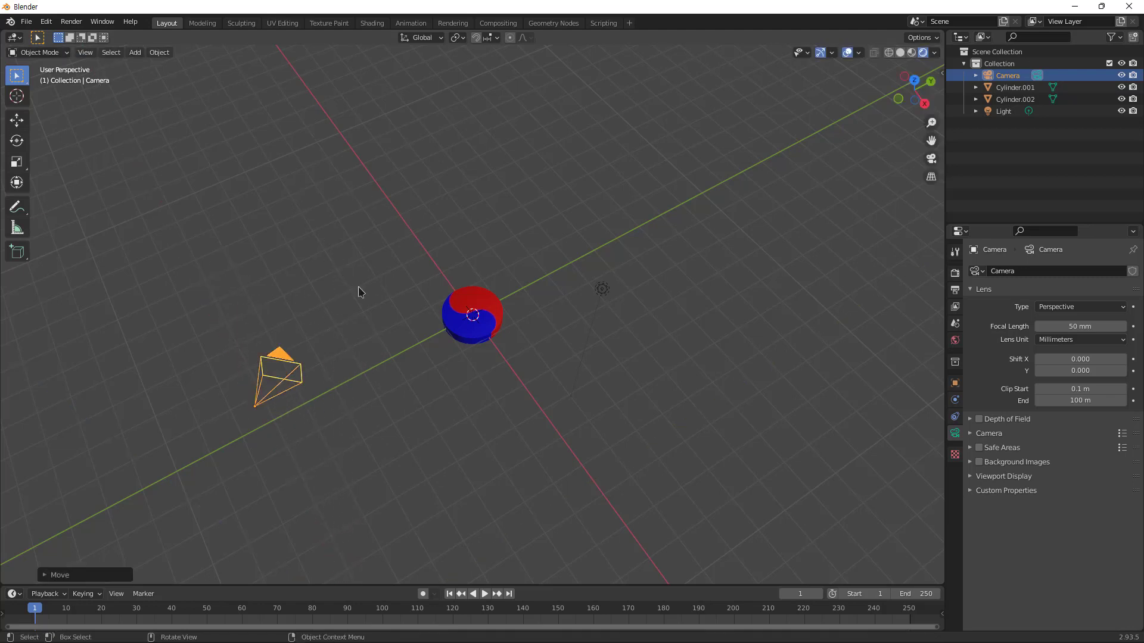
# Check how the disc is framed through the moved camera, comparing the camera view with the free perspective view
pyautogui.click(931, 159)
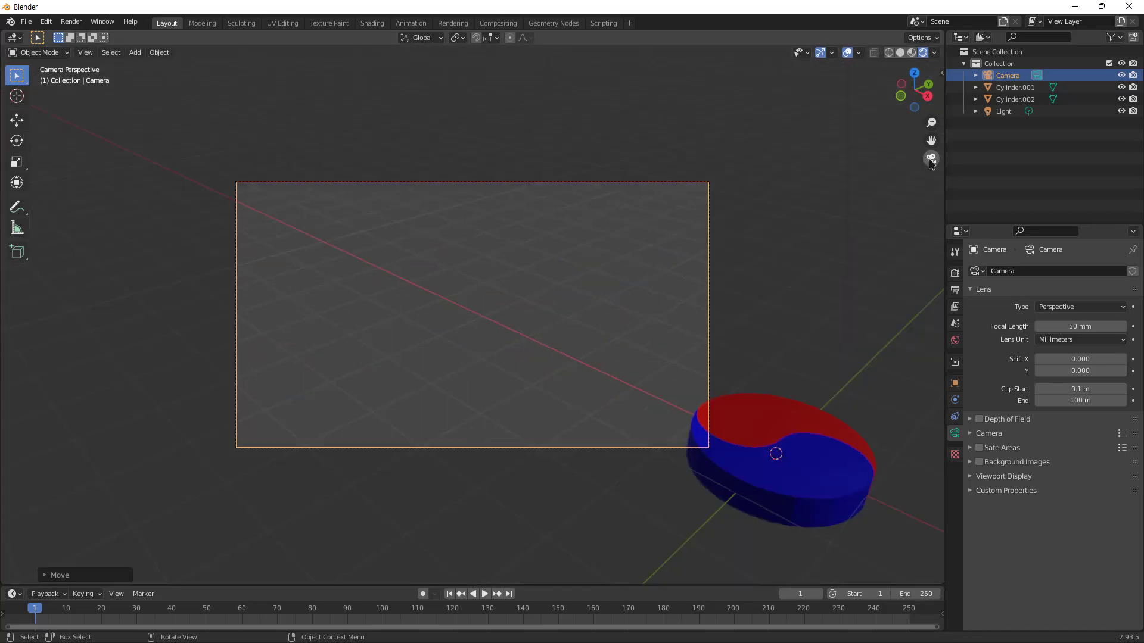
pyautogui.moveTo(799, 442); pyautogui.dragTo(743, 411)
pyautogui.moveTo(555, 350); pyautogui.dragTo(632, 369)
pyautogui.moveTo(750, 387); pyautogui.dragTo(760, 393, button='middle')
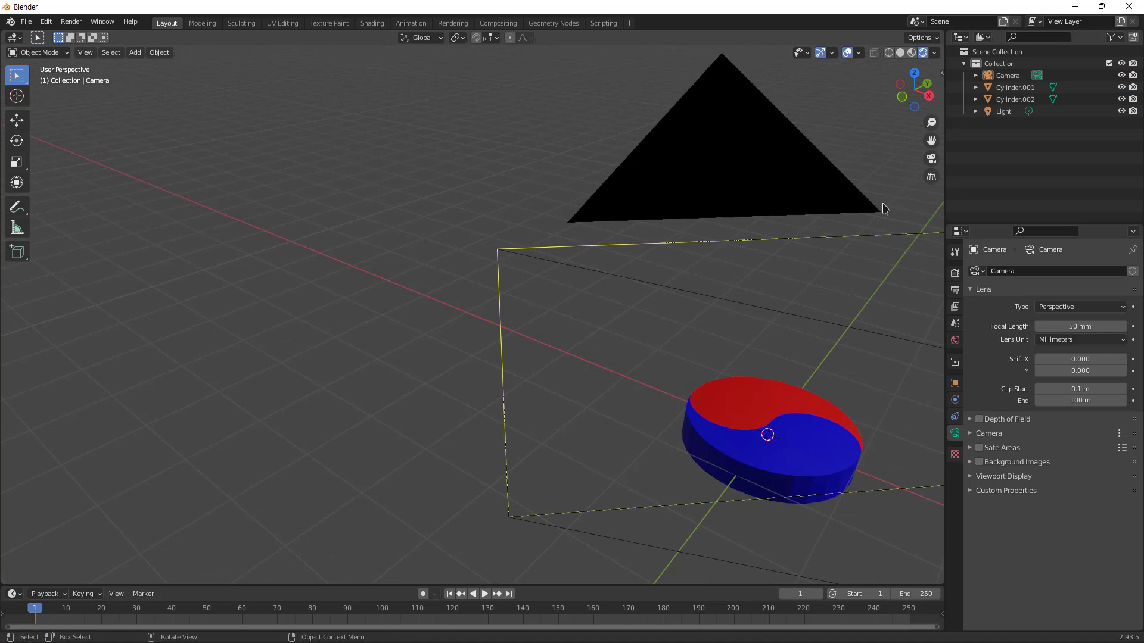
pyautogui.click(931, 159)
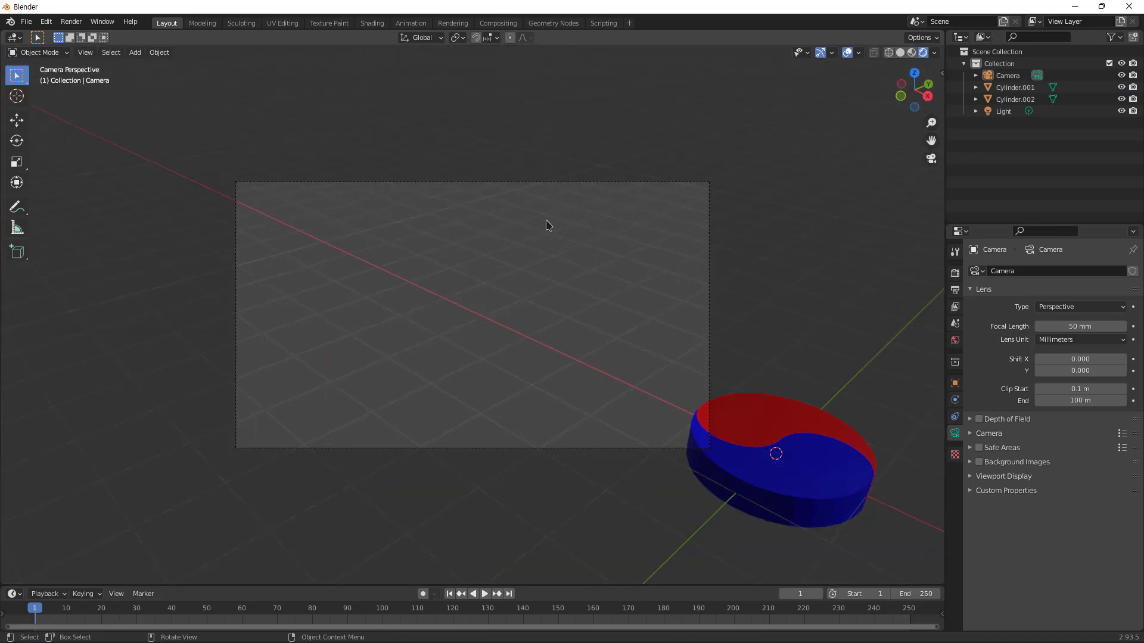
pyautogui.click(931, 160)
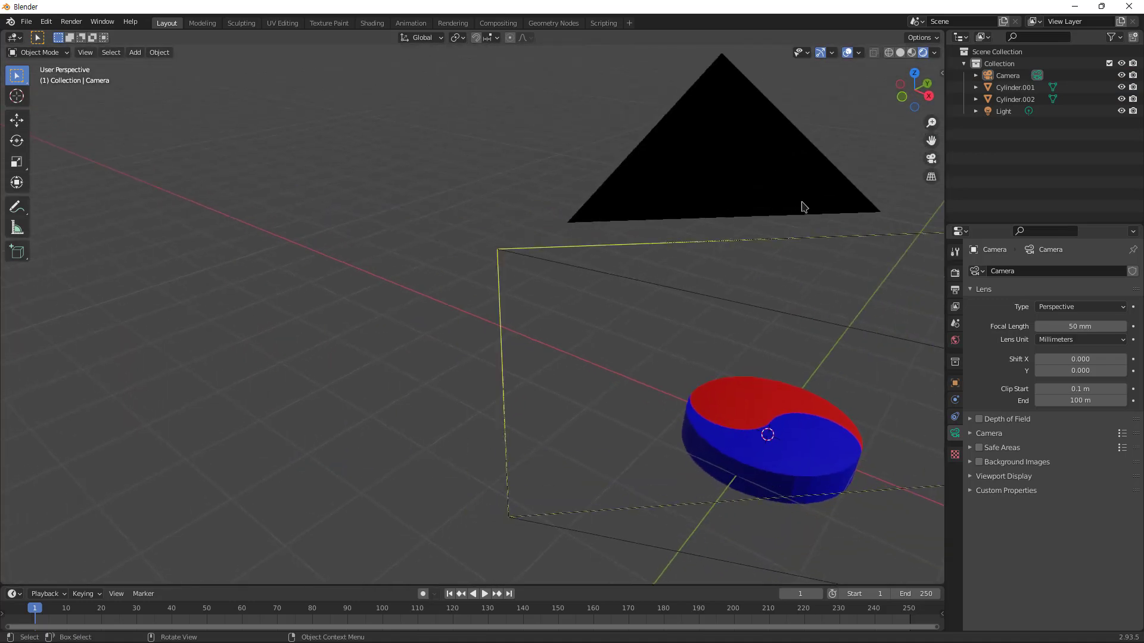
# Move the camera slightly without an axis constraint and deselect it
pyautogui.click(732, 183)
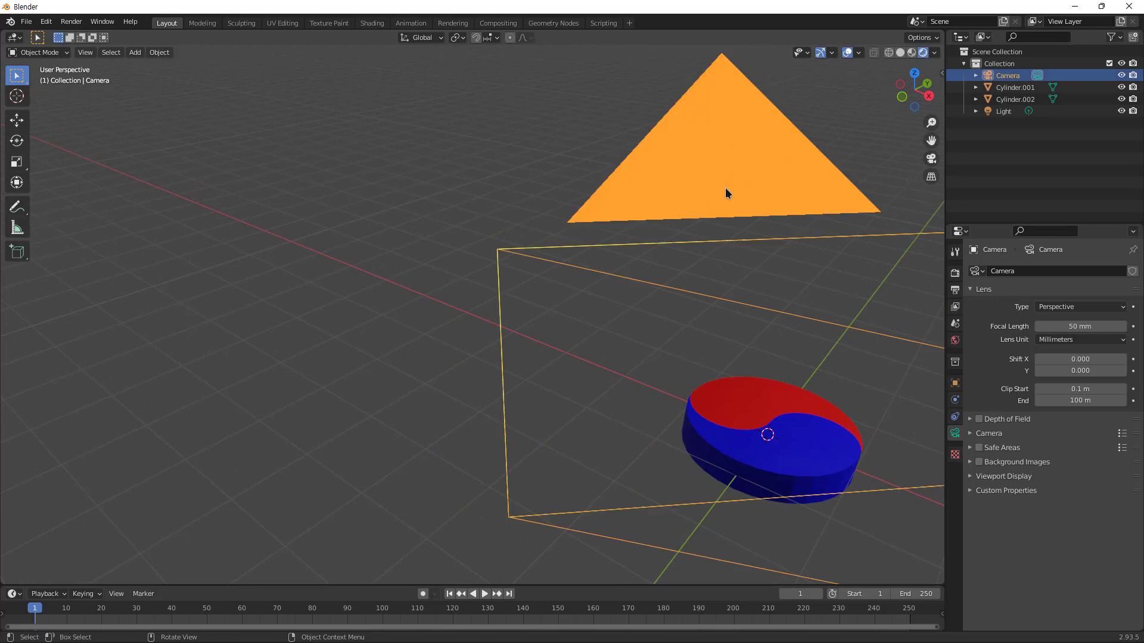
pyautogui.press('g')
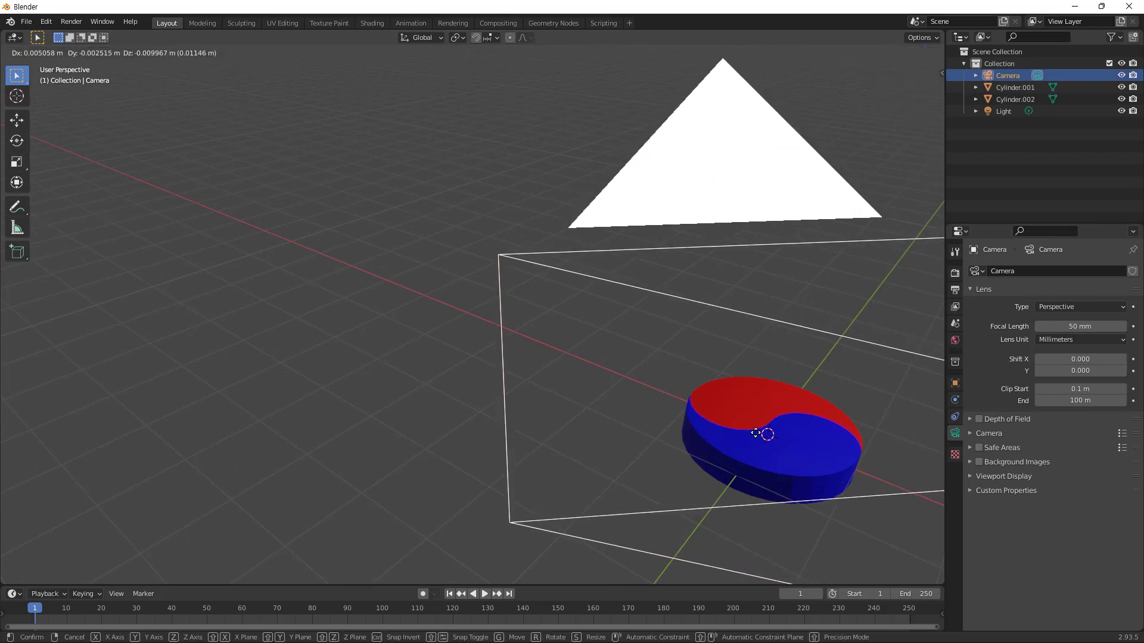
pyautogui.click(835, 514)
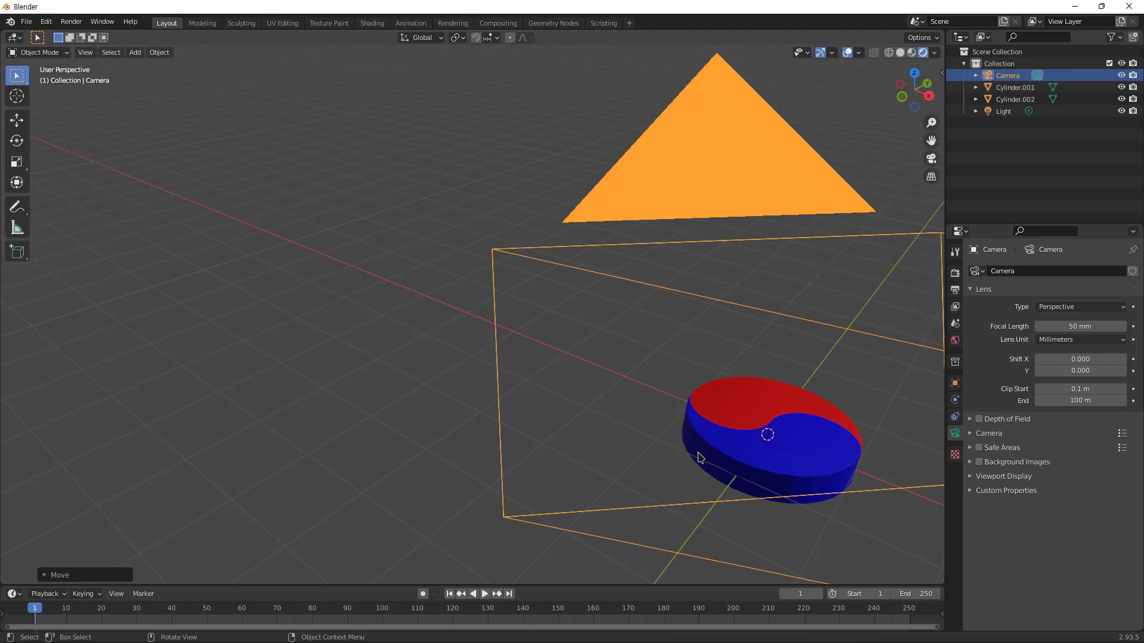
pyautogui.click(532, 144)
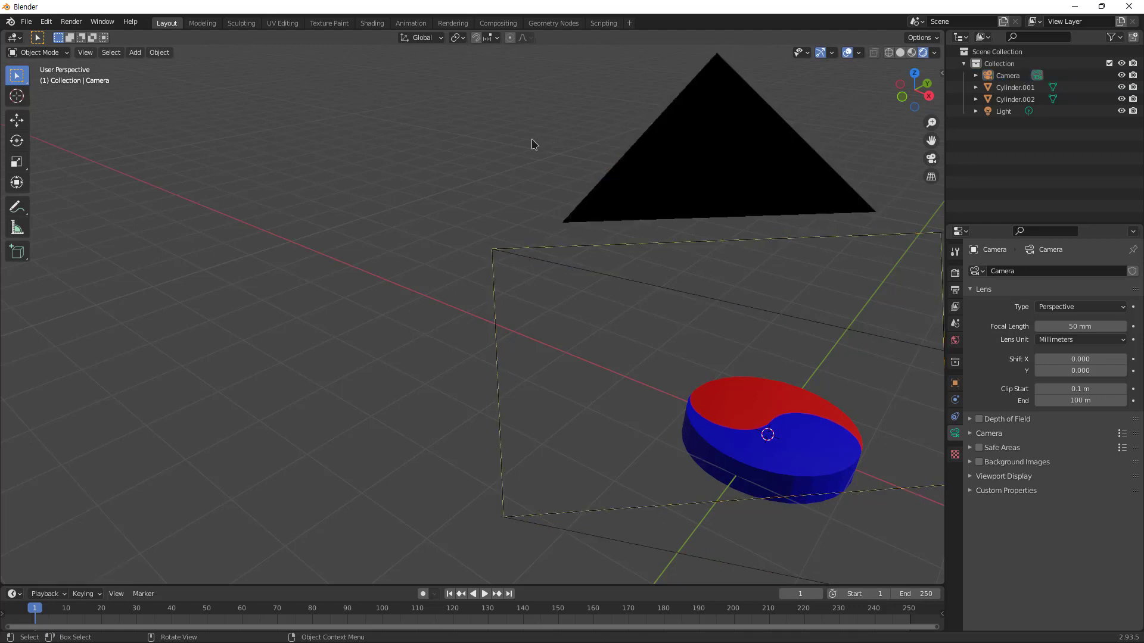
# Inspect the disc and the camera's position from several angles, including a side view and a view from above
pyautogui.scroll(-6, 400, 278)
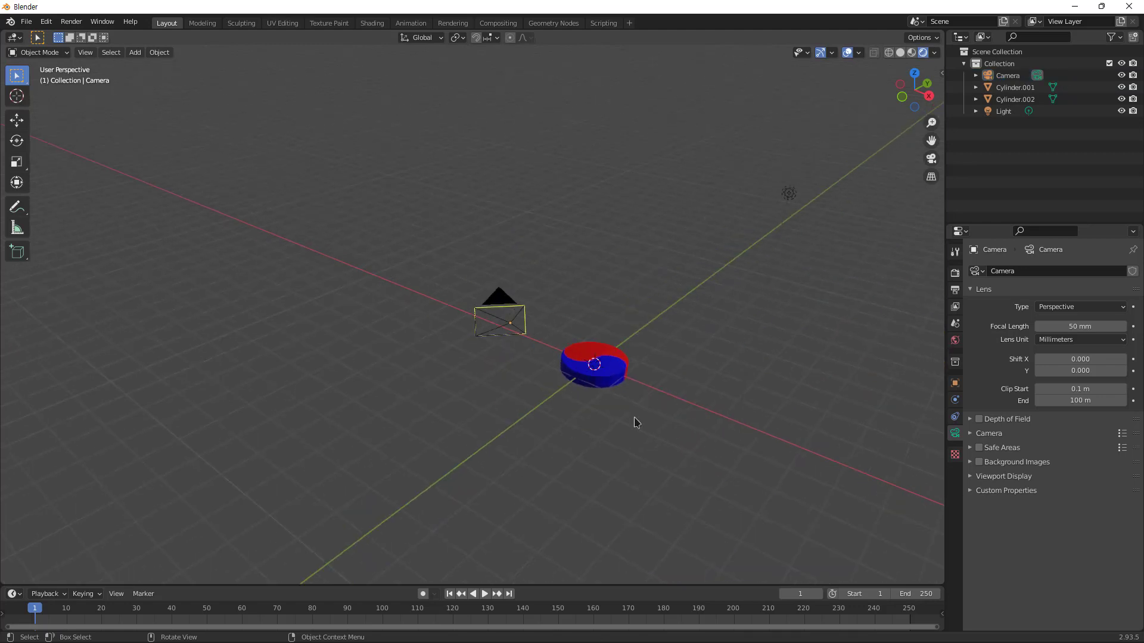
pyautogui.moveTo(636, 422); pyautogui.dragTo(541, 440, button='middle')
pyautogui.scroll(5, 541, 440)
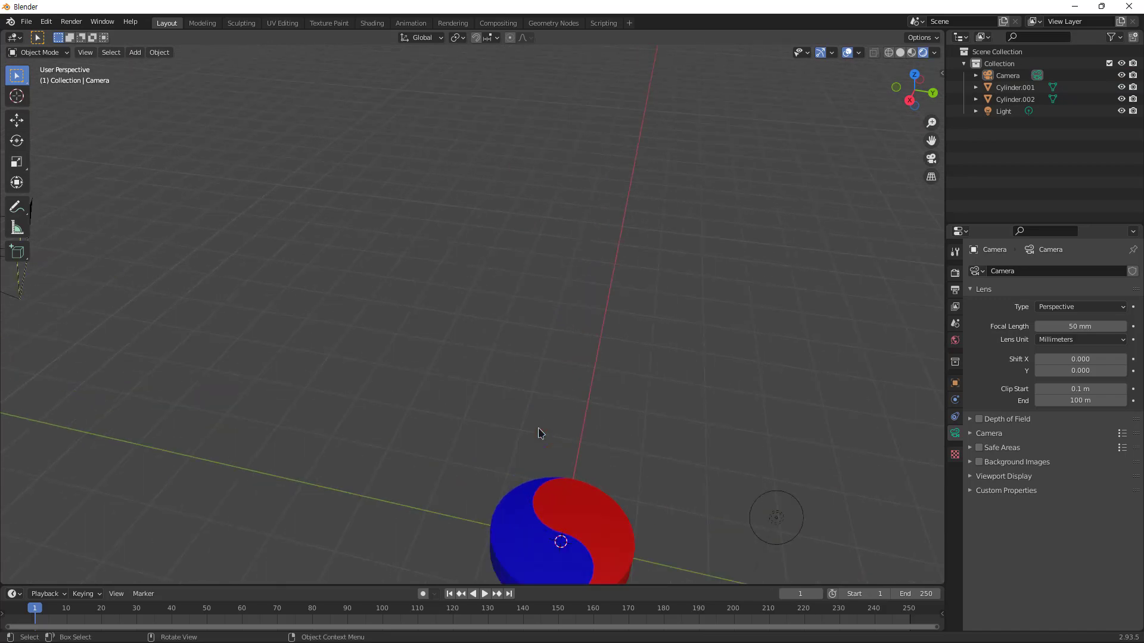
pyautogui.click(595, 526)
pyautogui.scroll(-4, 589, 486)
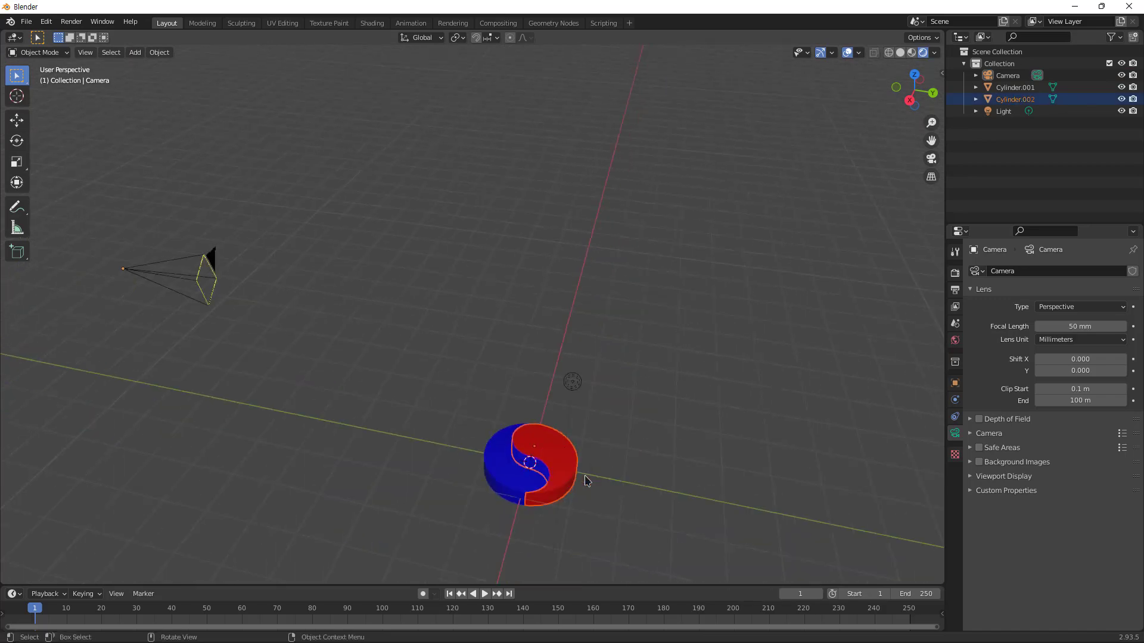
pyautogui.scroll(-3, 574, 480)
pyautogui.moveTo(574, 480); pyautogui.dragTo(633, 422, button='middle')
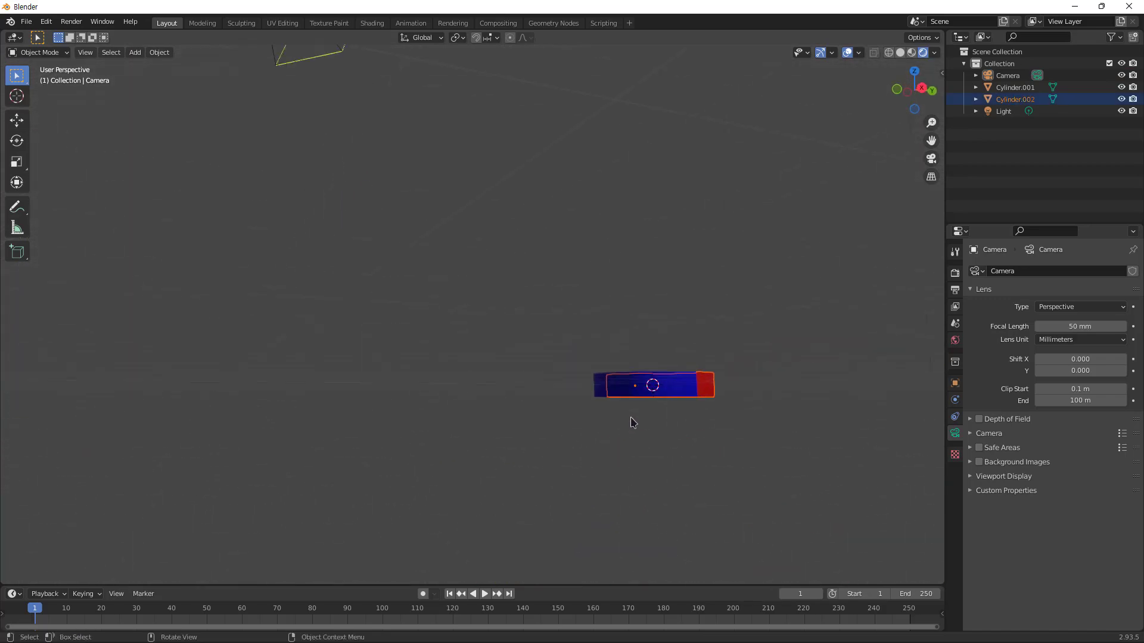
pyautogui.moveTo(713, 439); pyautogui.dragTo(692, 411, button='middle')
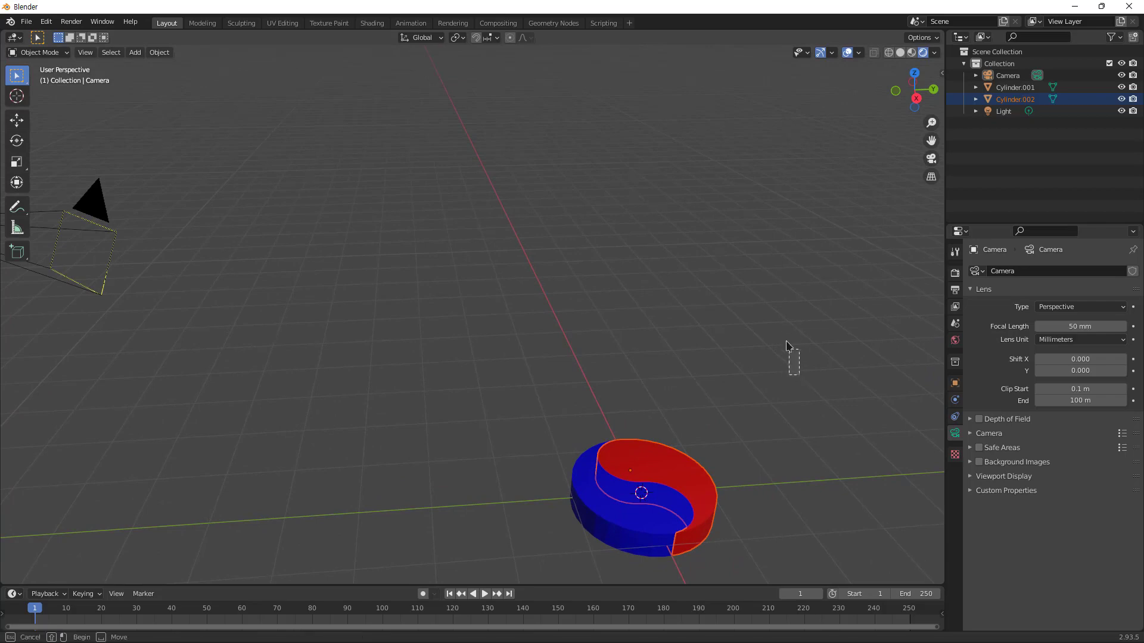
pyautogui.click(805, 317)
pyautogui.moveTo(643, 284)
pyautogui.mouseDown(button='middle')
pyautogui.moveTo(647, 270)
pyautogui.moveTo(663, 292)
pyautogui.moveTo(613, 272)
pyautogui.moveTo(641, 293)
pyautogui.moveTo(632, 301)
pyautogui.mouseUp(button='middle')
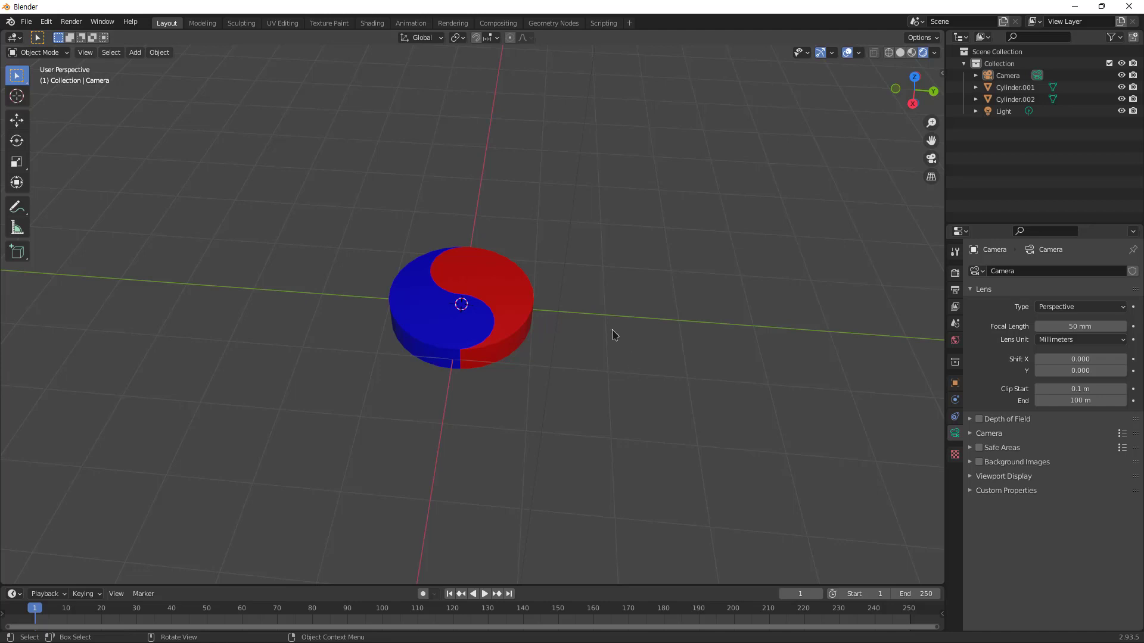
# Export the disc scene as a Wavefront (.obj) file
pyautogui.click(29, 23)
pyautogui.moveTo(85, 196)
pyautogui.click(27, 21)
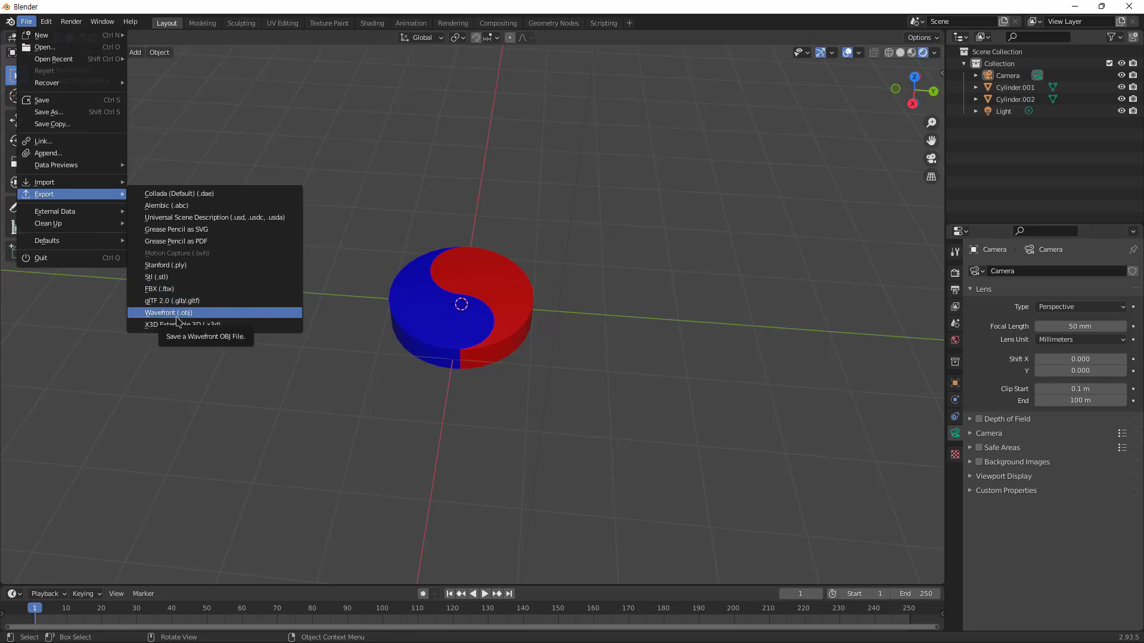
pyautogui.click(173, 313)
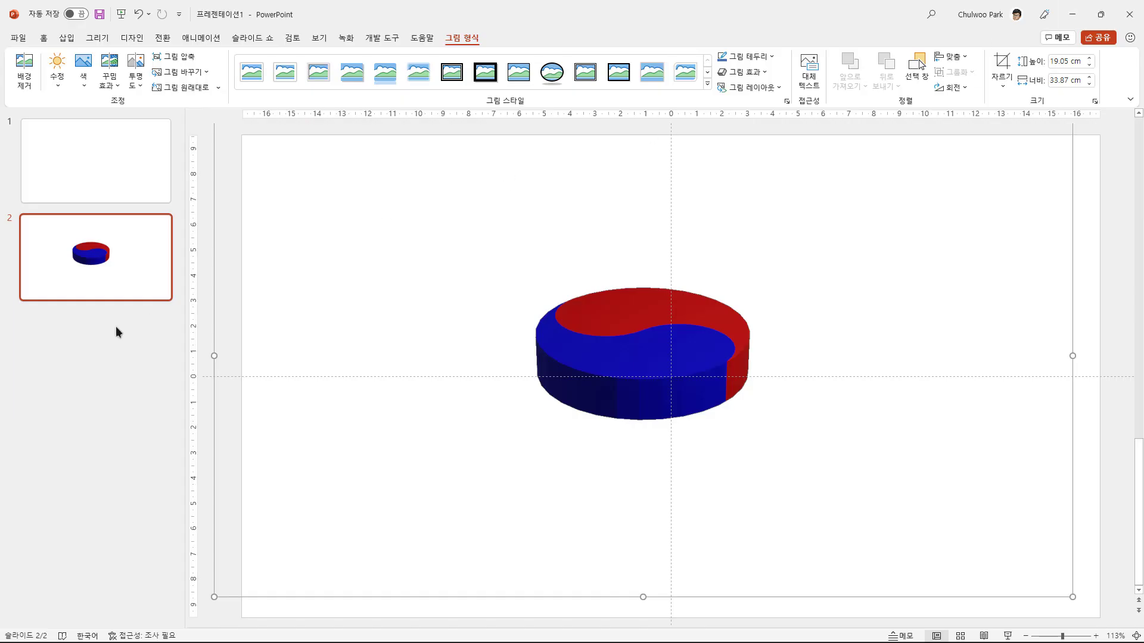
# Switch to PowerPoint, add a third slide with the disc's 3D model, and rotate the model to show its top face
pyautogui.rightClick(116, 328)
pyautogui.click(149, 376)
pyautogui.hotkey('ctrl', 'v')
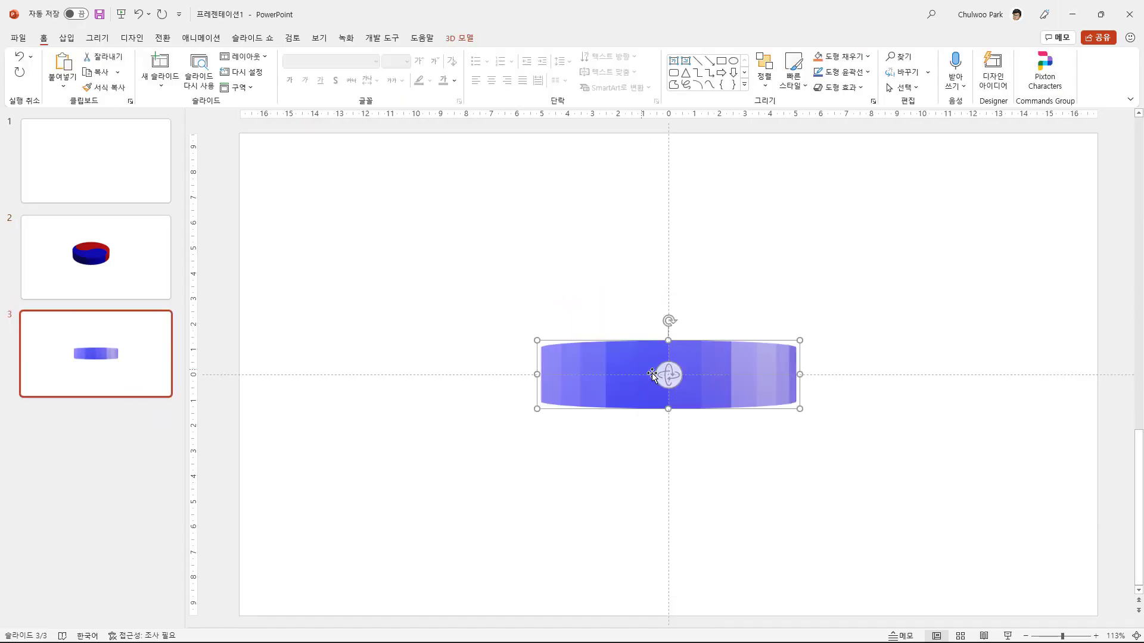
pyautogui.moveTo(667, 375); pyautogui.dragTo(467, 471)
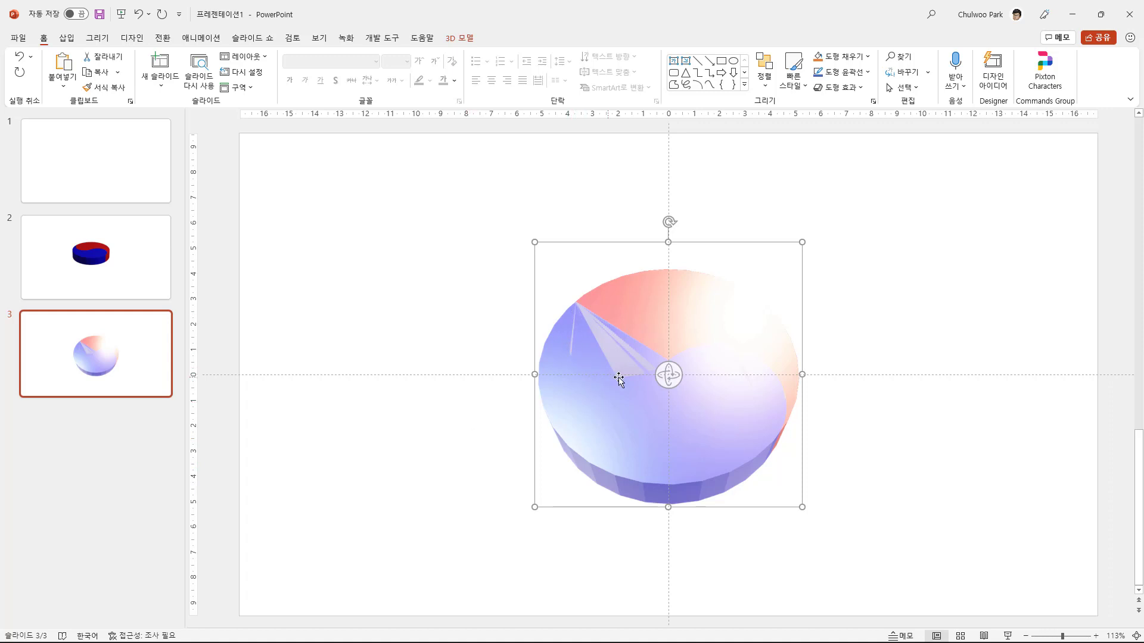
# Compare the rendered picture on slide 2 with the 3D model on slide 3
pyautogui.scroll(1, 716, 345)
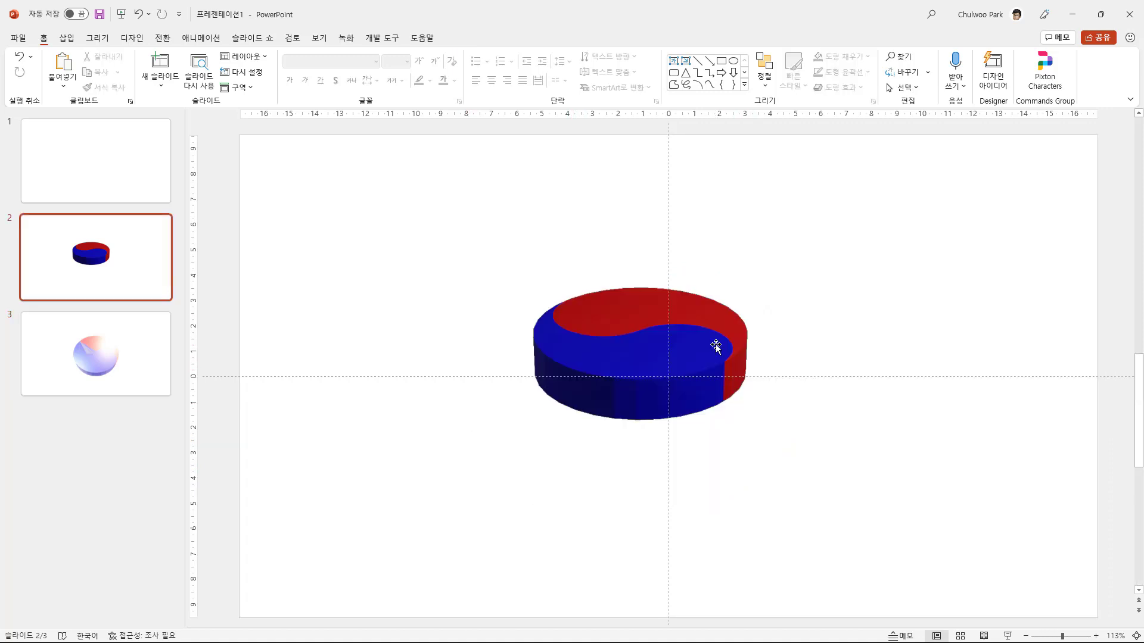
pyautogui.click(155, 361)
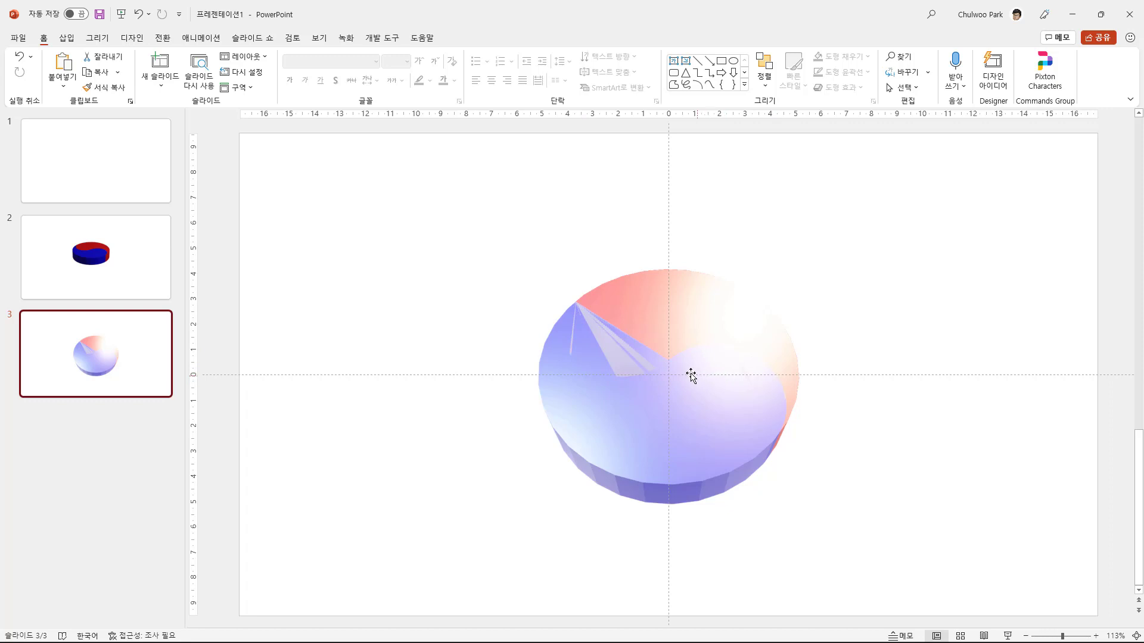
pyautogui.click(659, 375)
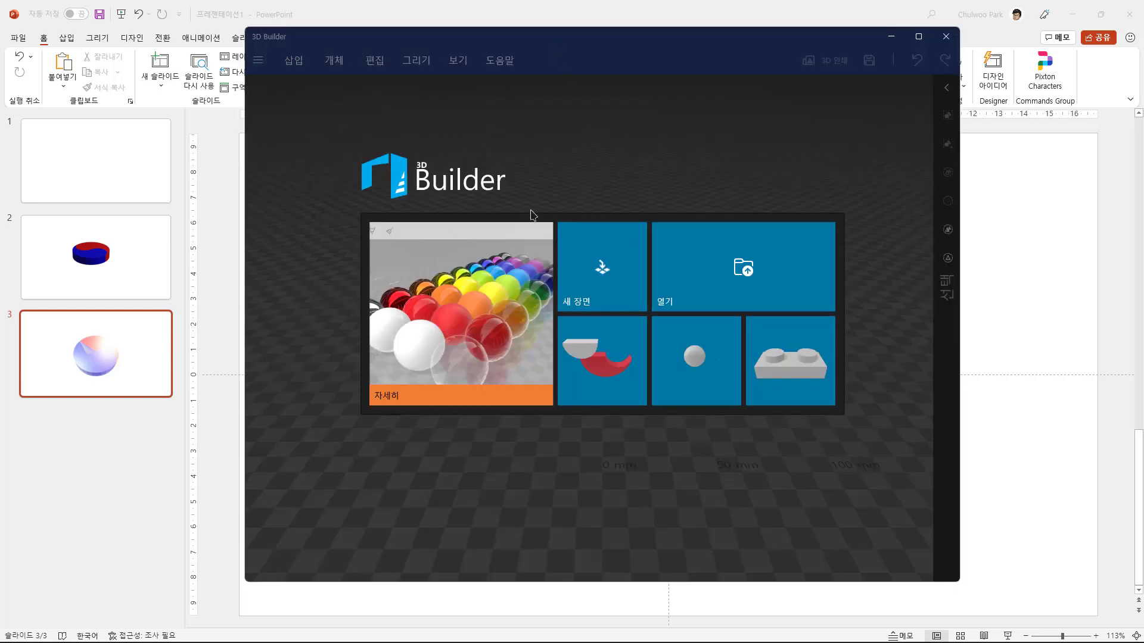
# Import the disc model into 3D Builder and repair its invalid objects
pyautogui.click(616, 273)
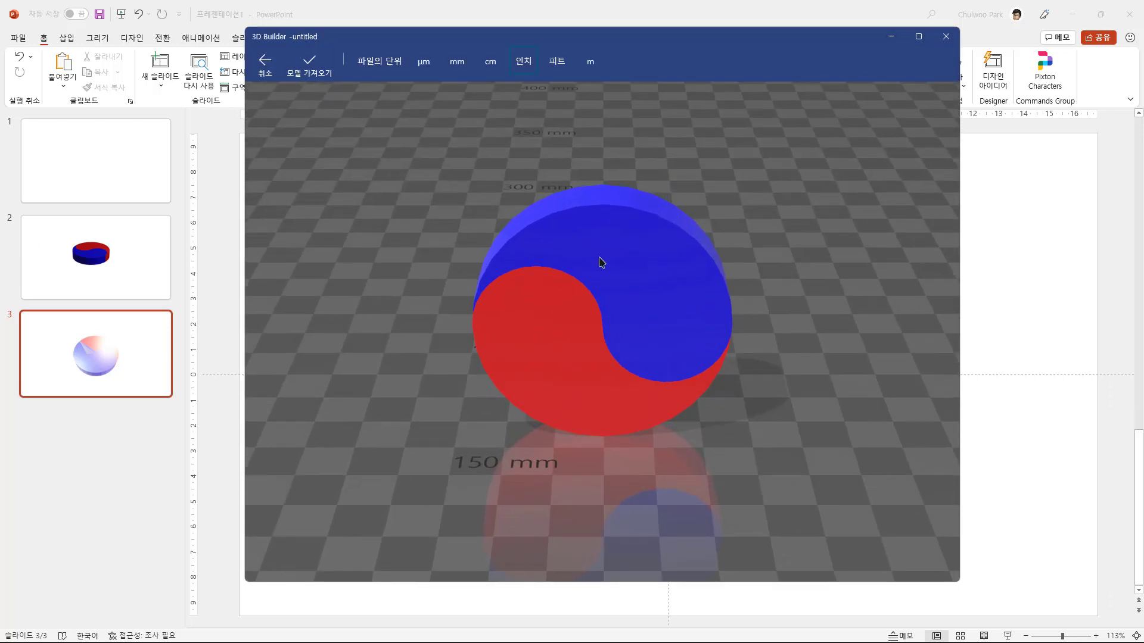
pyautogui.click(303, 65)
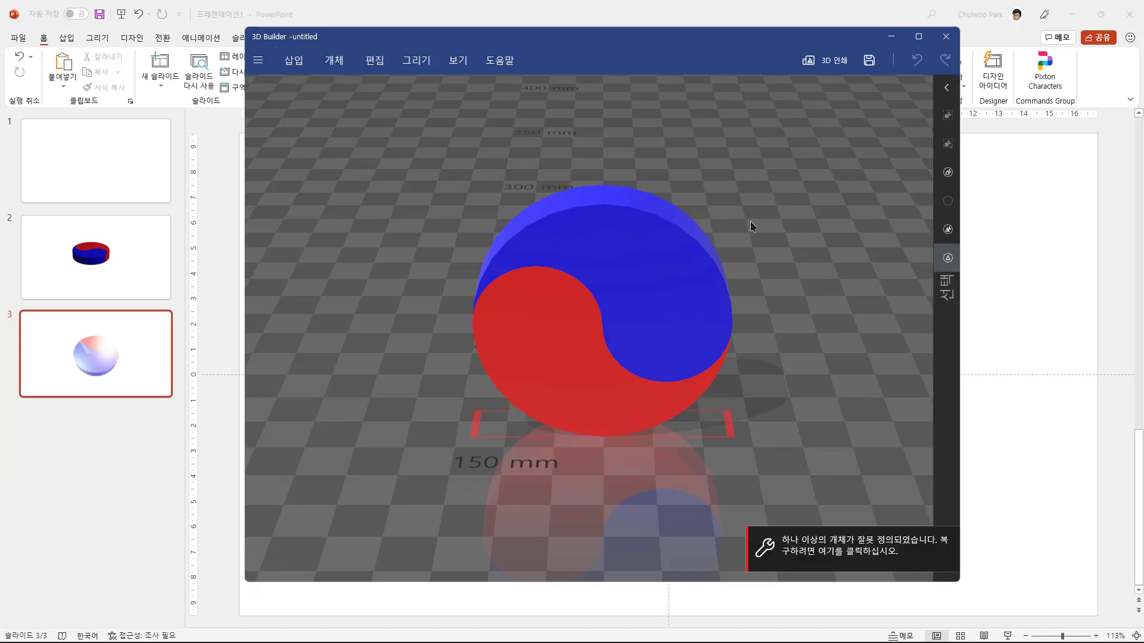
pyautogui.click(856, 539)
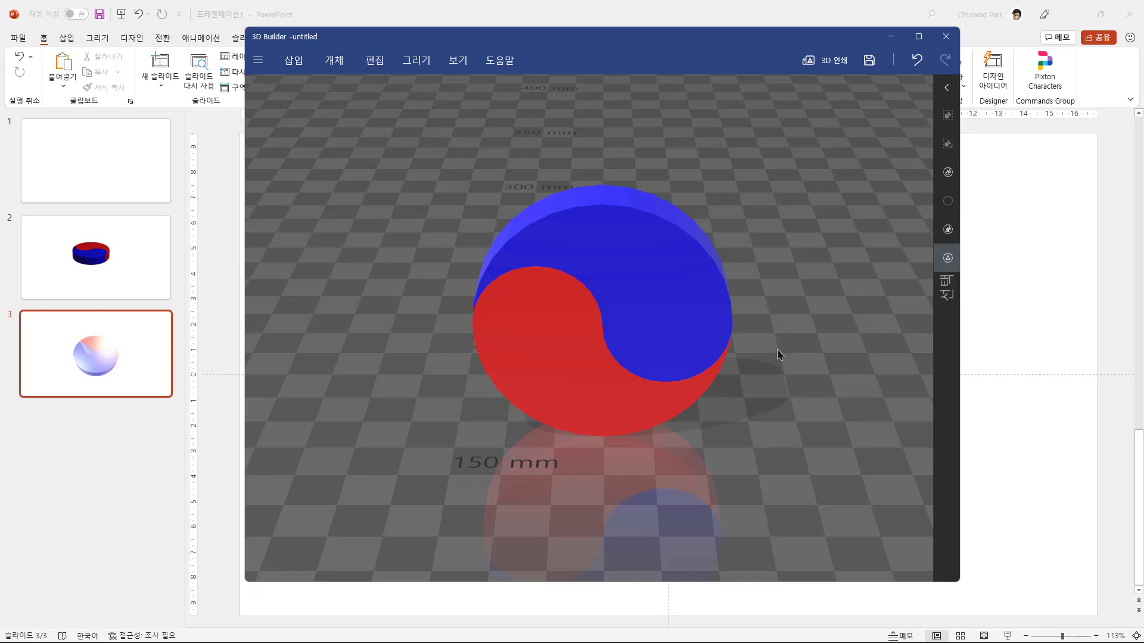
pyautogui.moveTo(777, 349); pyautogui.dragTo(744, 331, button='right')
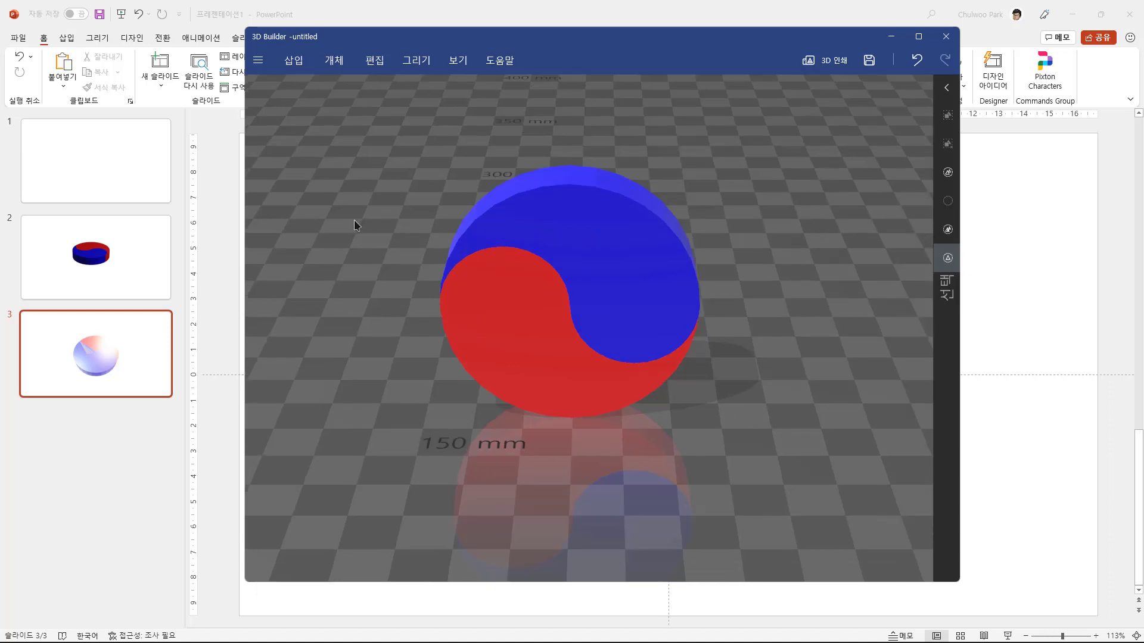
# Select both the blue and the red part of the disc and copy them
pyautogui.click(579, 243)
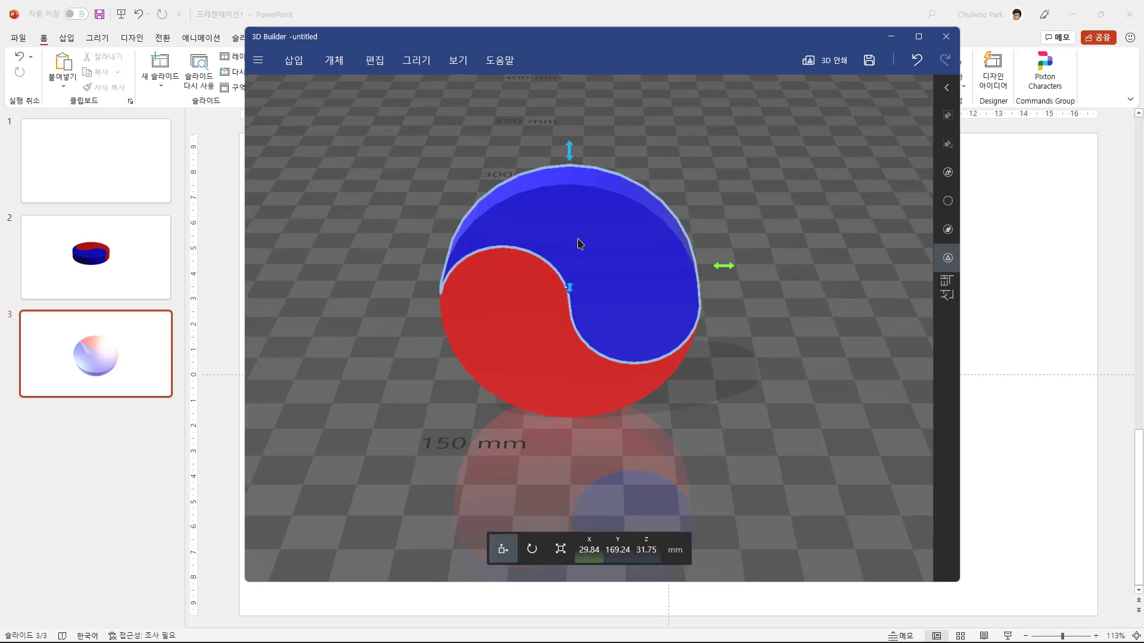
pyautogui.click(623, 218)
pyautogui.click(527, 216)
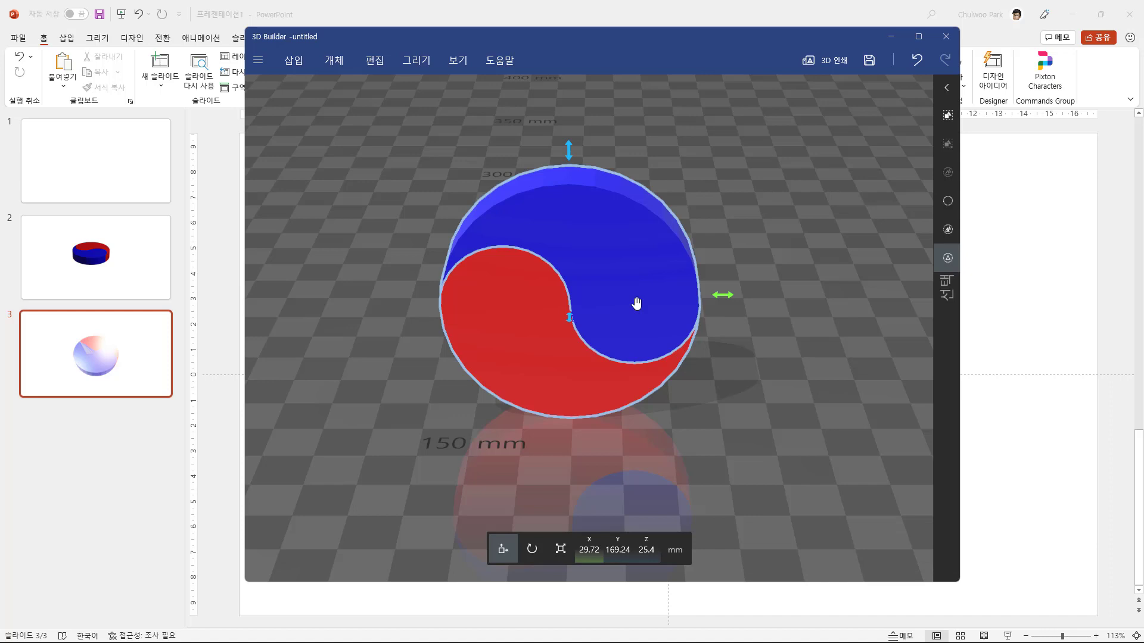
# Switch to PowerPoint, paste the copied disc onto a new fourth slide, and rotate the model so the red half is uppermost
pyautogui.hotkey('alt', 'Tab')
pyautogui.rightClick(59, 451)
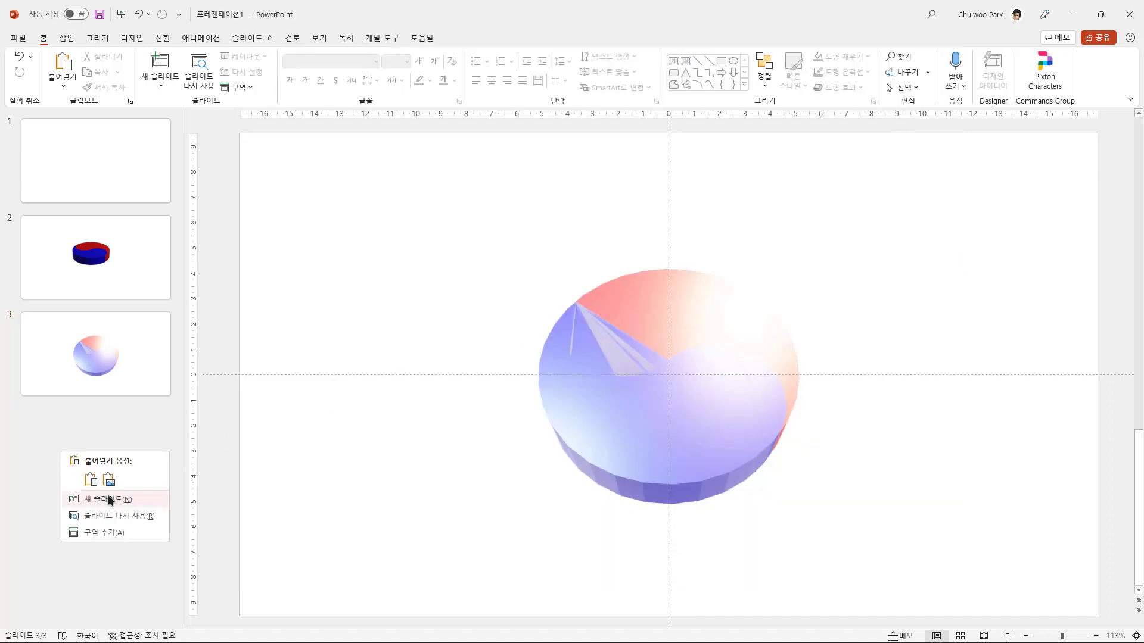
pyautogui.click(109, 500)
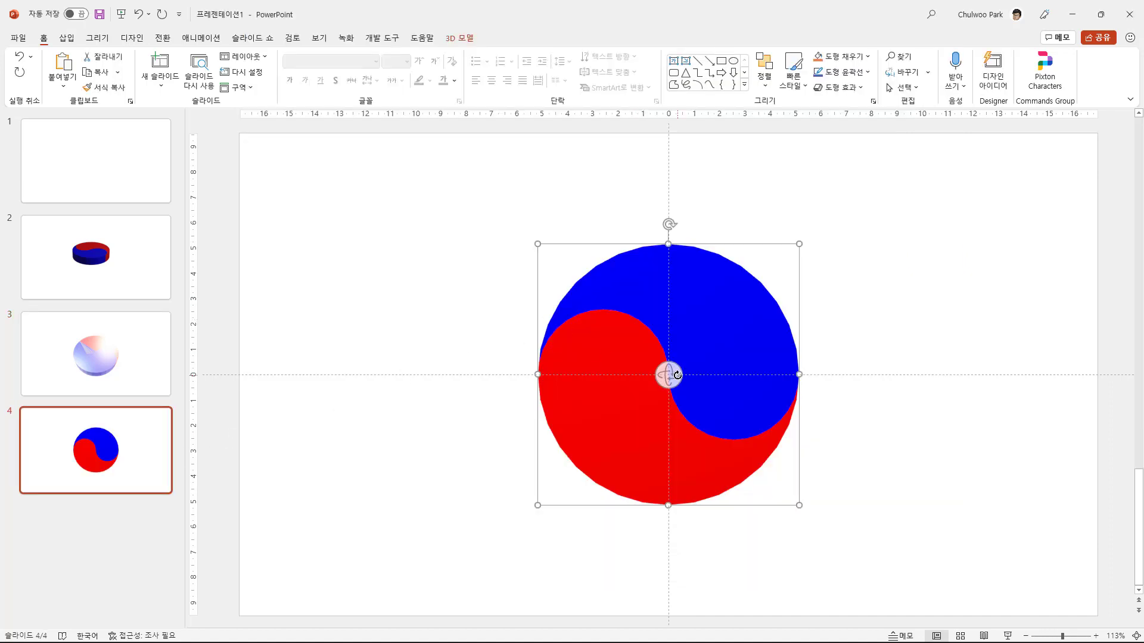
pyautogui.moveTo(676, 375); pyautogui.dragTo(692, 326)
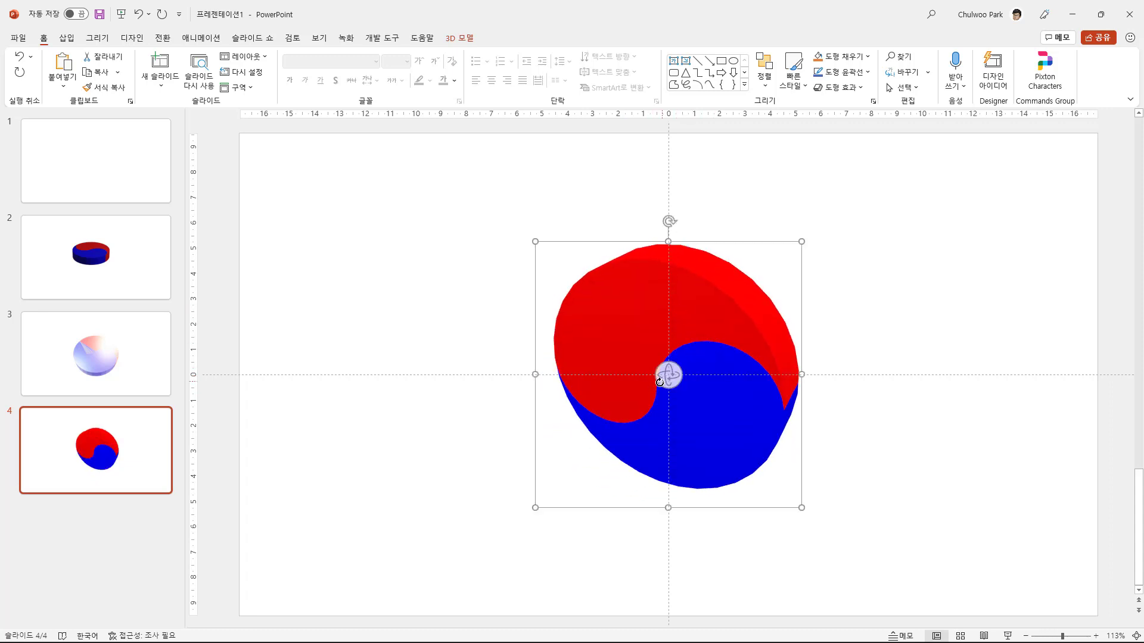
pyautogui.moveTo(659, 382); pyautogui.dragTo(634, 331)
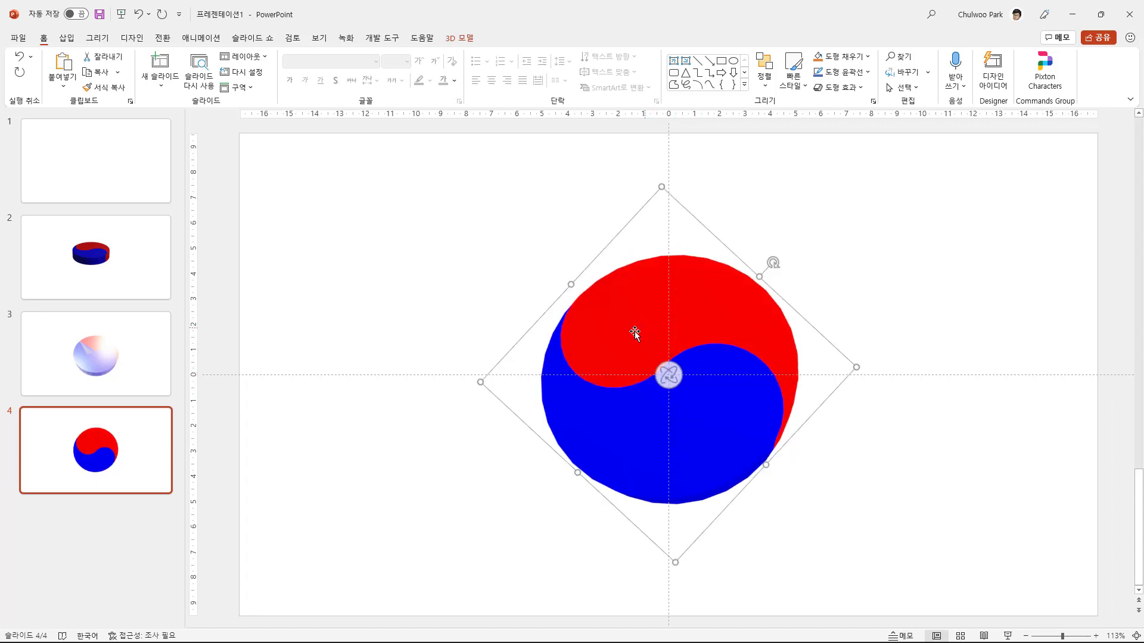
# Compare the colours and surfaces of the 3D model on slide 3 with the one on slide 4
pyautogui.click(87, 368)
pyautogui.press('Down')
pyautogui.press('Up')
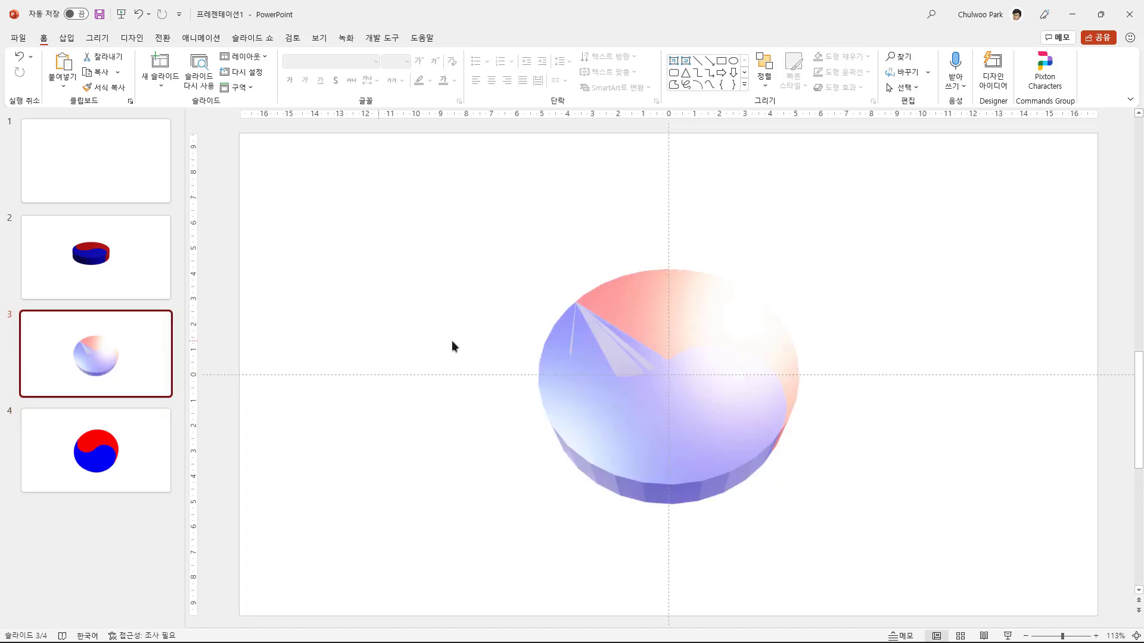
pyautogui.click(643, 360)
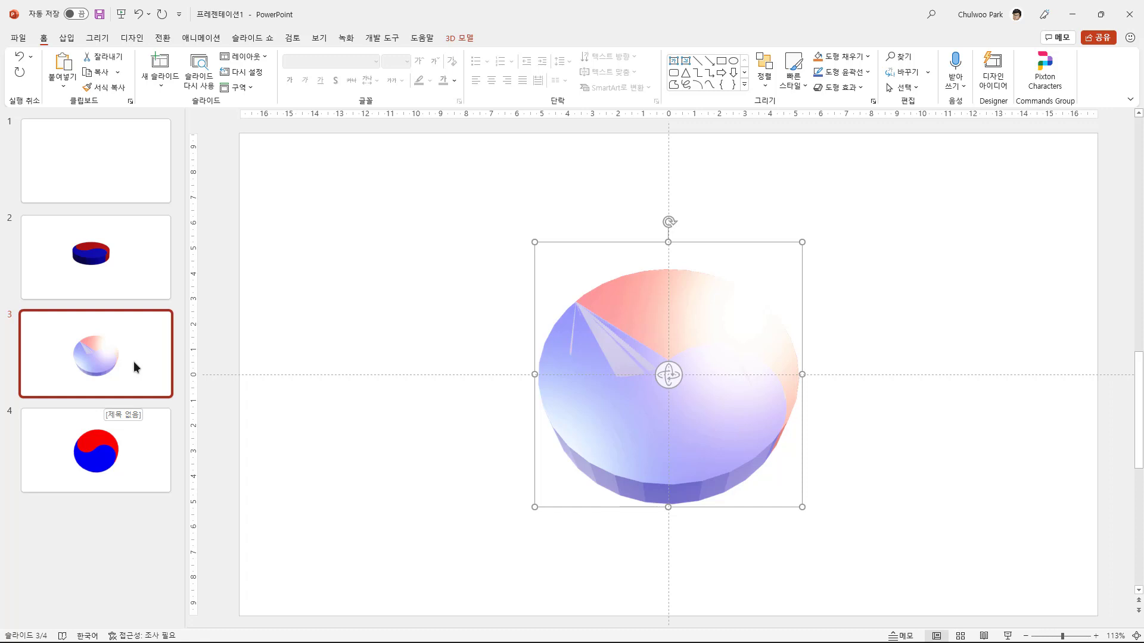
pyautogui.click(133, 438)
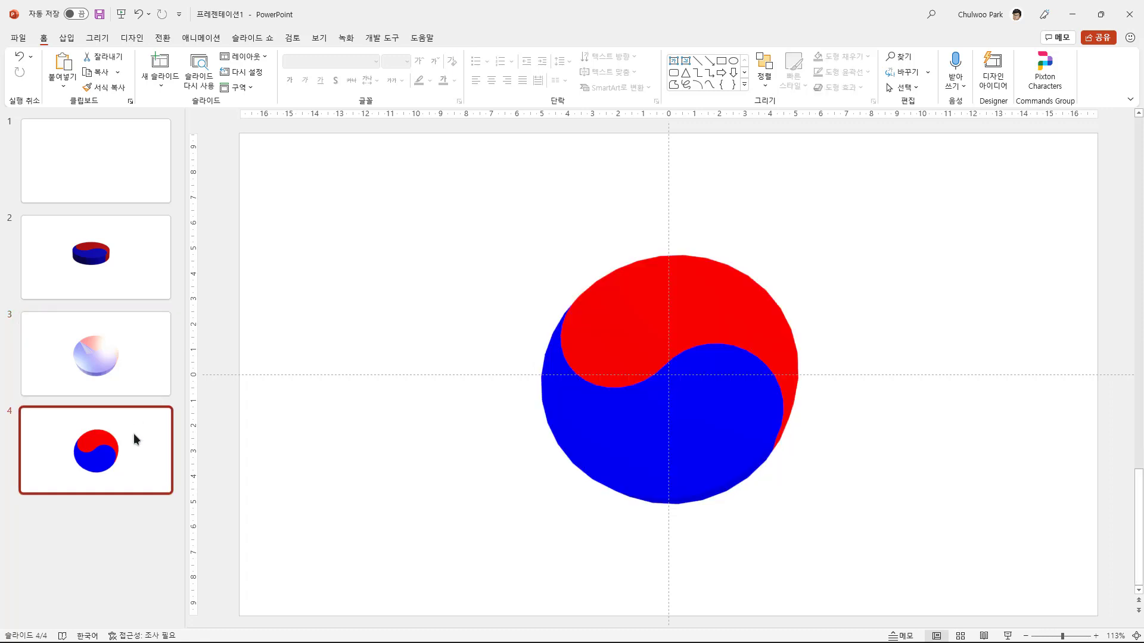
pyautogui.click(128, 372)
pyautogui.click(131, 455)
# Tilt the 3D model on slide 4 to show more of its side, and compare it with the rendered picture on slide 2
pyautogui.click(603, 360)
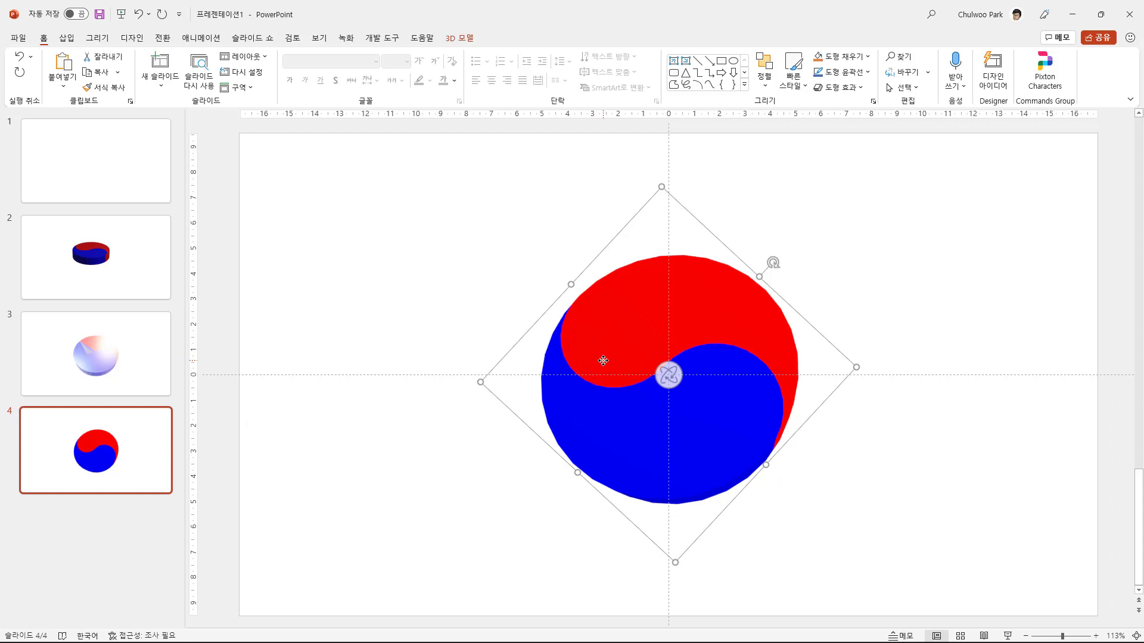
pyautogui.moveTo(669, 375); pyautogui.dragTo(640, 375)
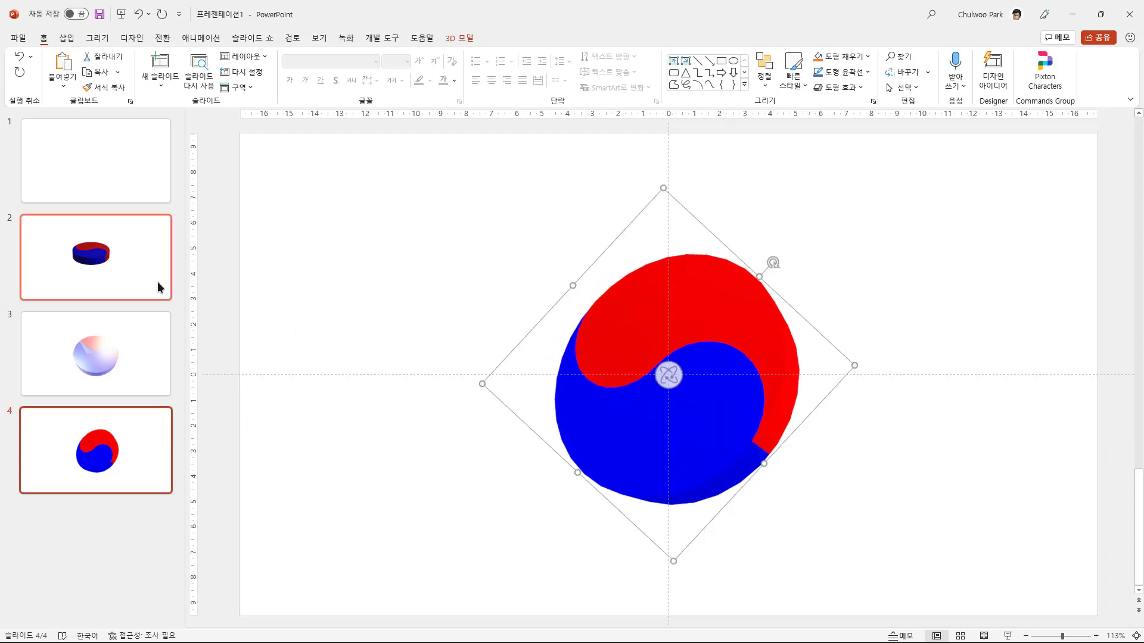
pyautogui.click(158, 283)
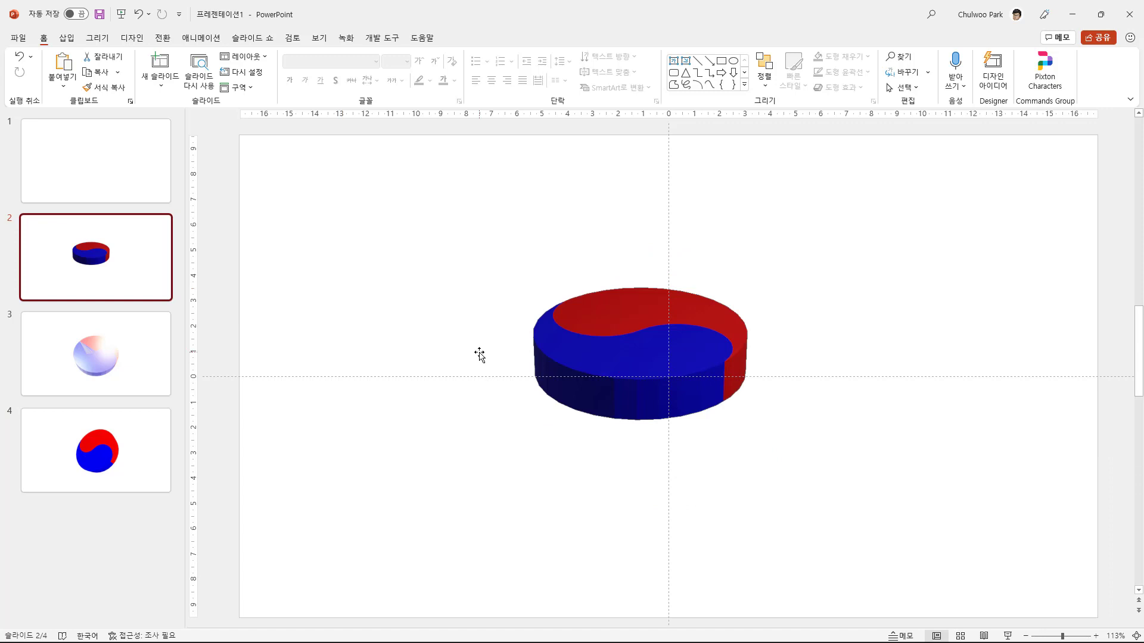
pyautogui.click(98, 462)
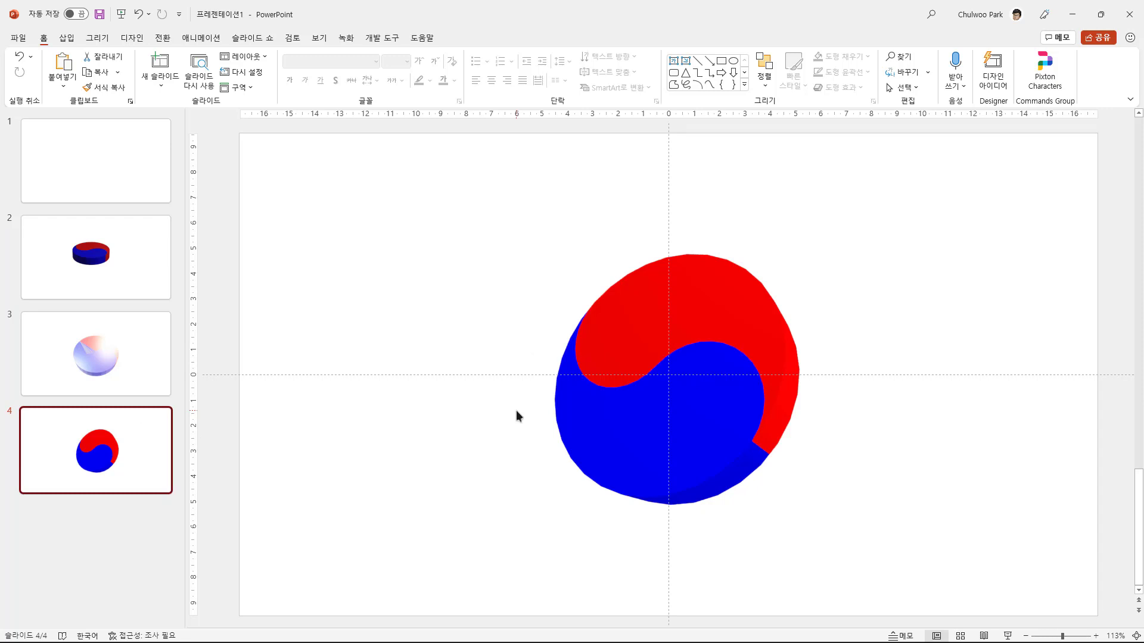
# Move the 3D model on slide 4 slightly left and up from the slide's centre
pyautogui.moveTo(608, 406); pyautogui.dragTo(546, 390)
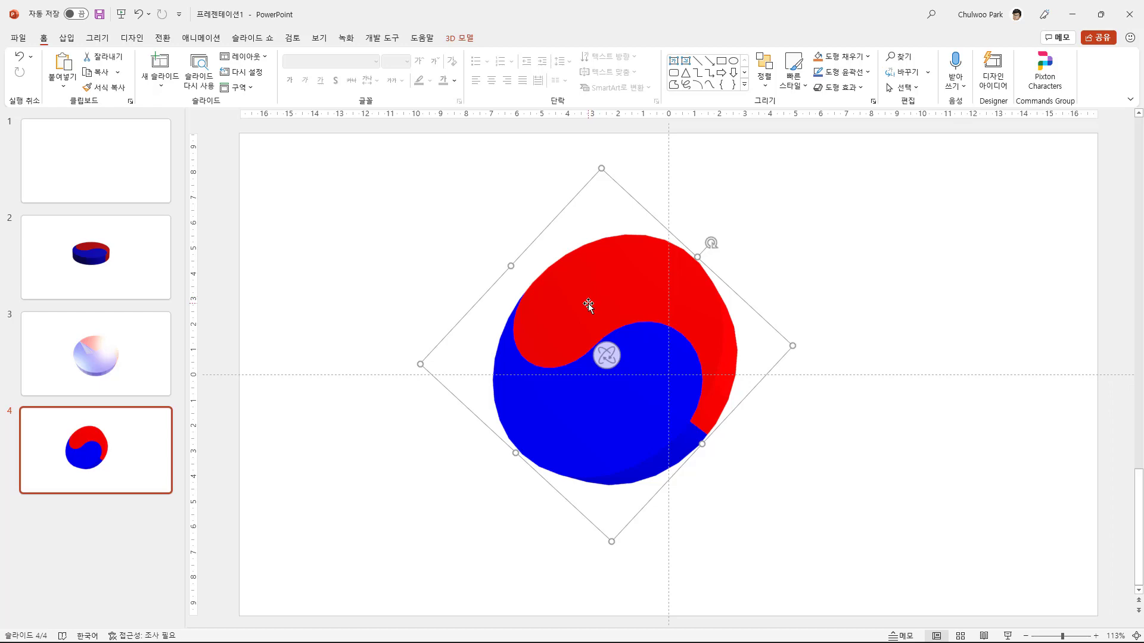
pyautogui.moveTo(588, 303); pyautogui.dragTo(622, 315)
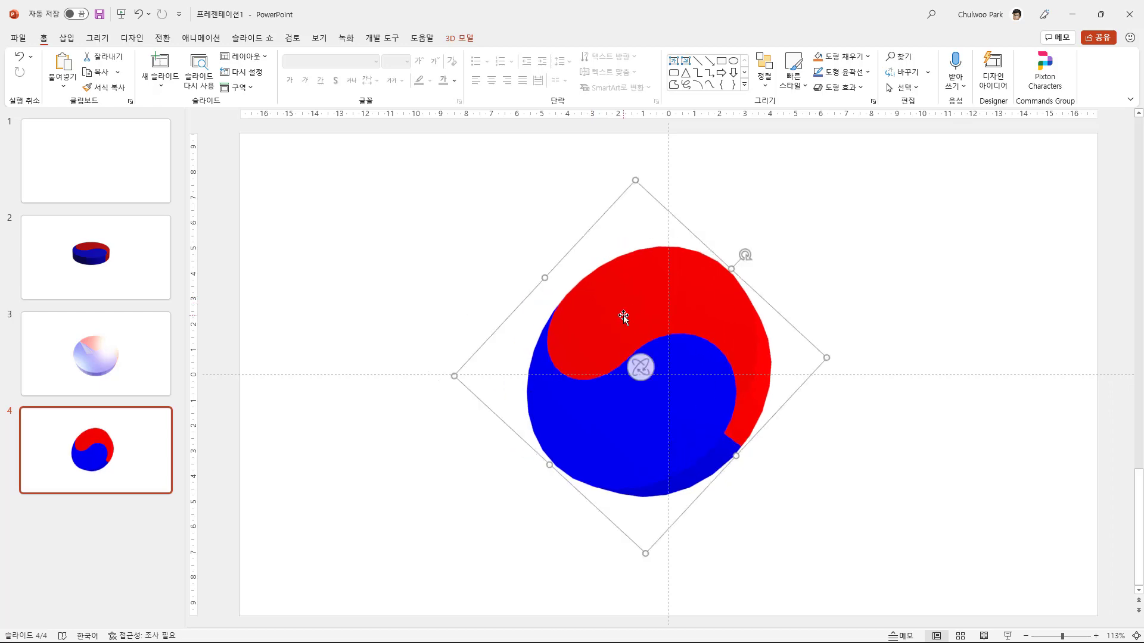